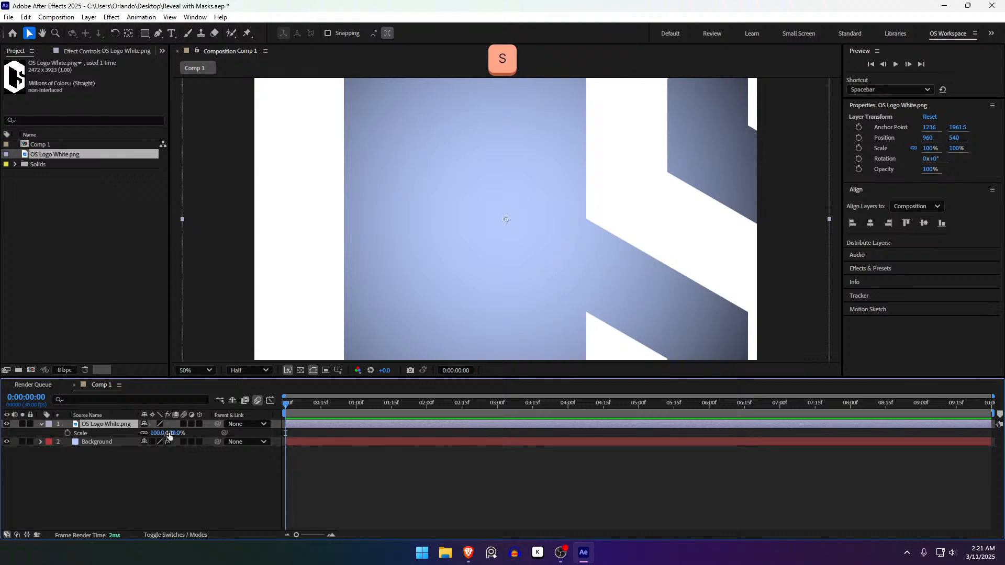
Scale the OS Logo White.png layer down to 16% and keep the logo selected in the composition
left_click_drag(176, 435, 118, 424)
key("s")
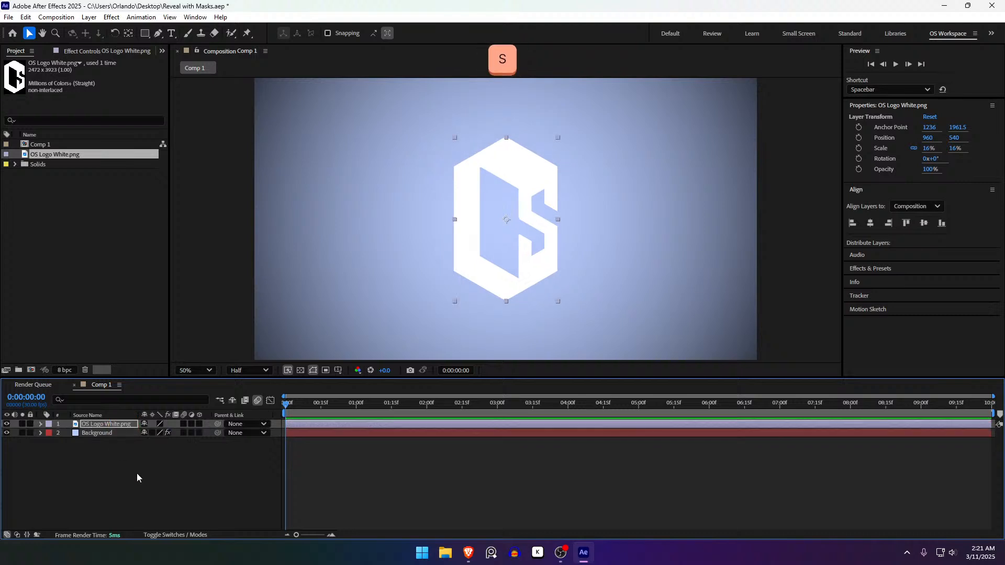
left_click(137, 473)
left_click(521, 239)
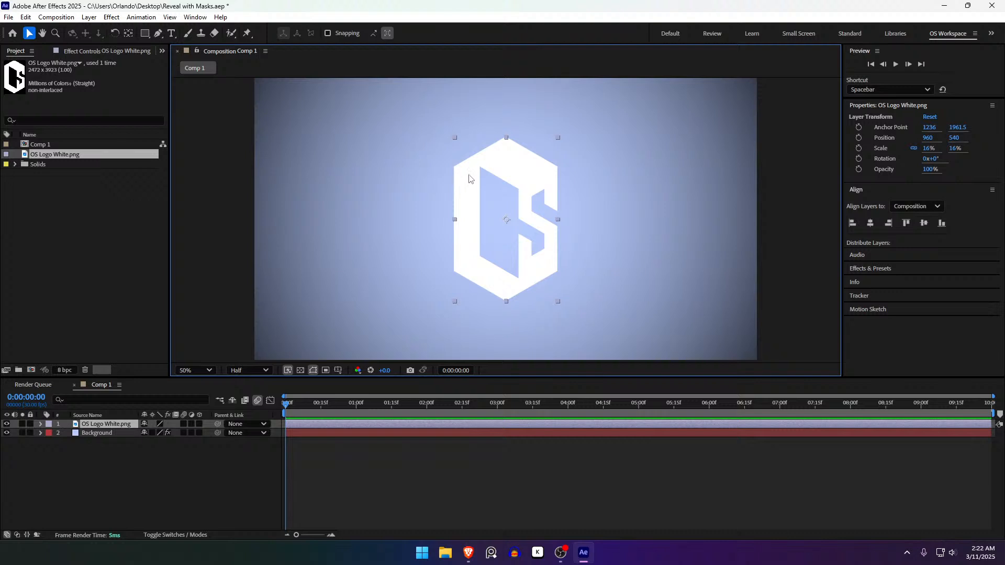
Try a closed five-sided freeform mask on the logo with the Pen tool, covering its lower-right part
left_click(158, 34)
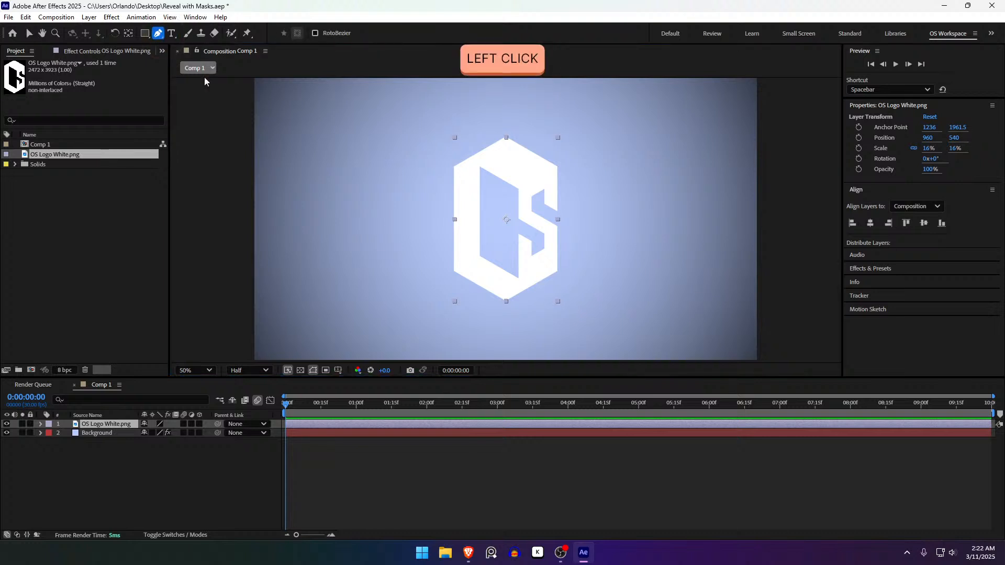
left_click(501, 317)
left_click(579, 283)
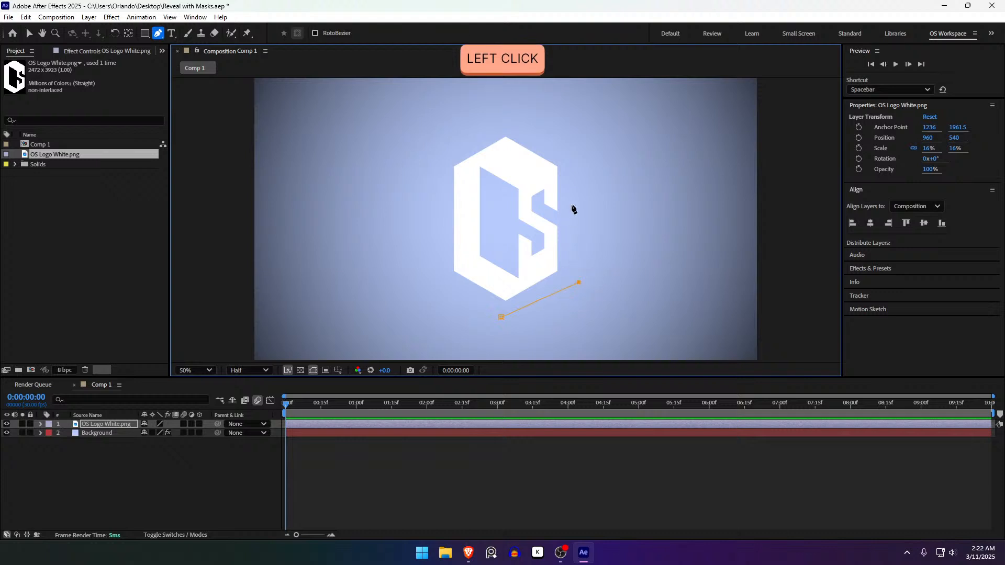
left_click(578, 193)
left_click(527, 208)
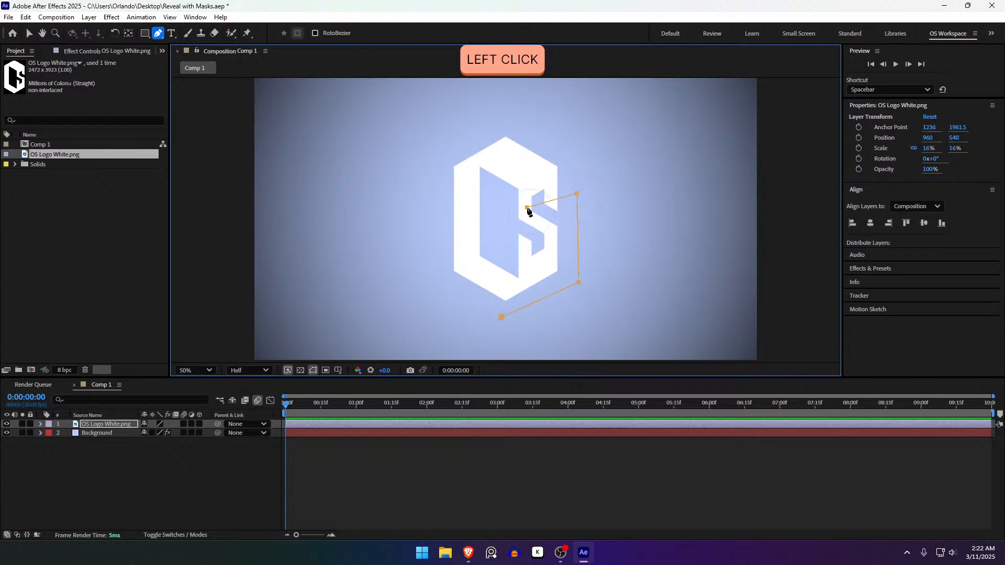
left_click(501, 317)
left_click_drag(527, 208, 479, 162)
Undo the pen-drawn mask point by point until the whole logo is unmasked
key("ctrl+z")
key("ctrl+z")
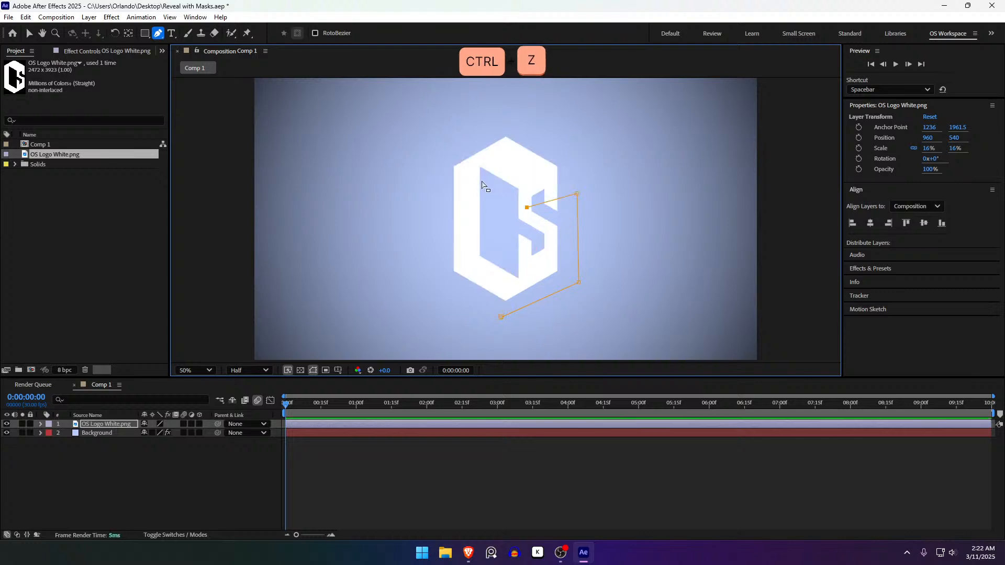
key("ctrl+z")
key("ctrl+z")
key("ctrl+z")
key("ctrl+z")
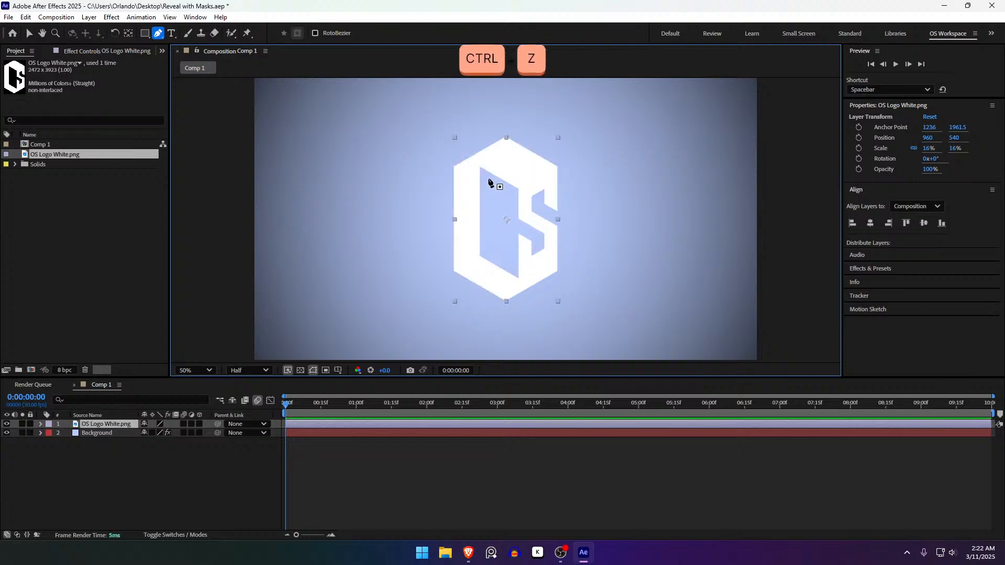
Try a square mask over the upper part of the logo with the Rectangle tool, and undo it
left_click(145, 33)
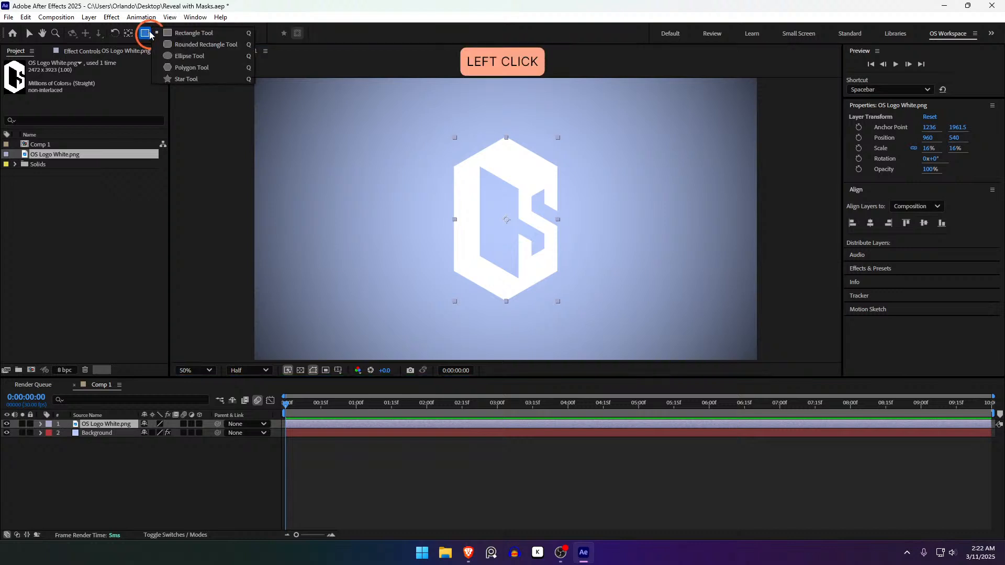
left_click(173, 34)
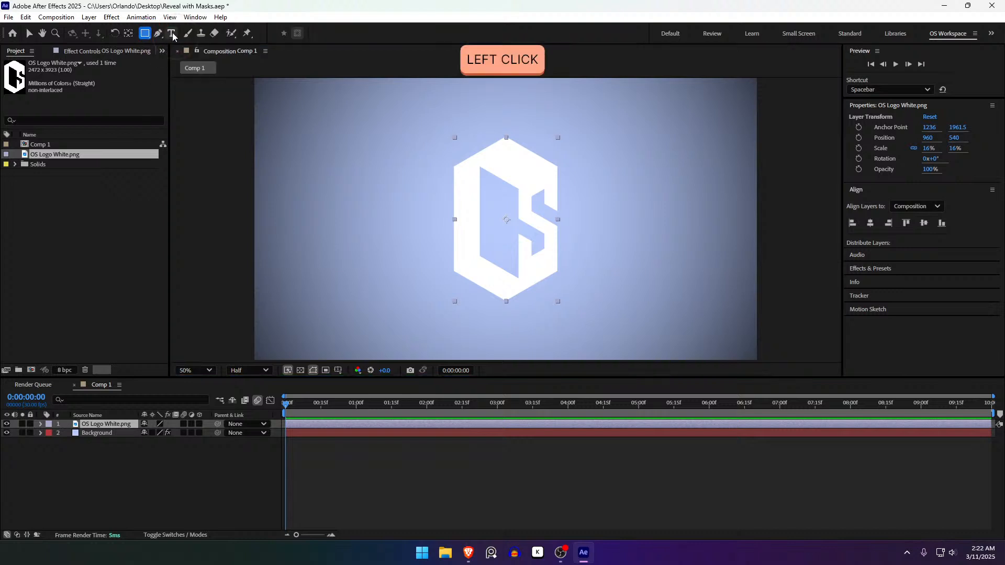
left_click_drag(449, 148, 549, 228)
key("shift")
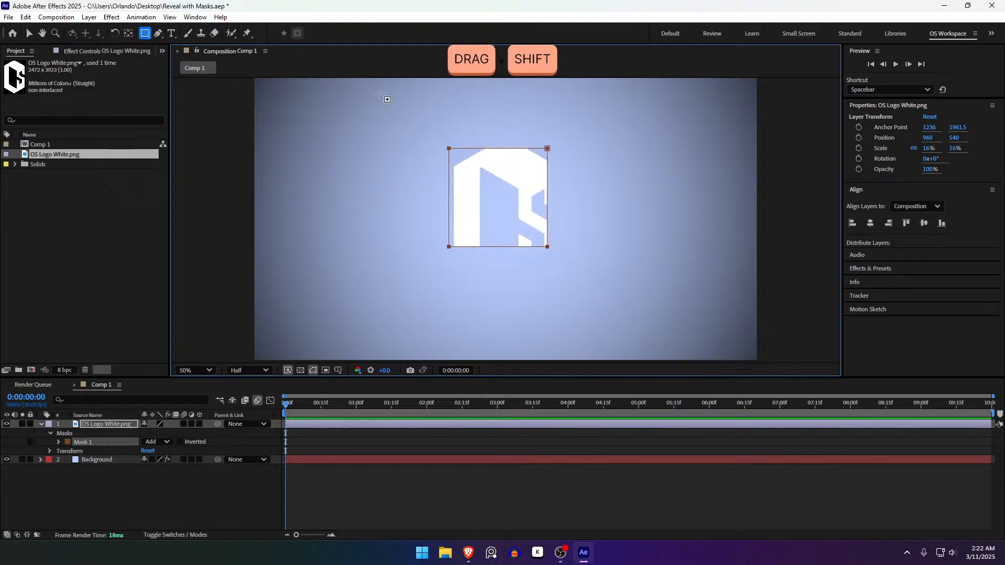
key("ctrl+z")
Try a circular mask near the top of the logo with the Ellipse tool, and undo it
left_click(144, 34)
left_click_drag(144, 34, 191, 58)
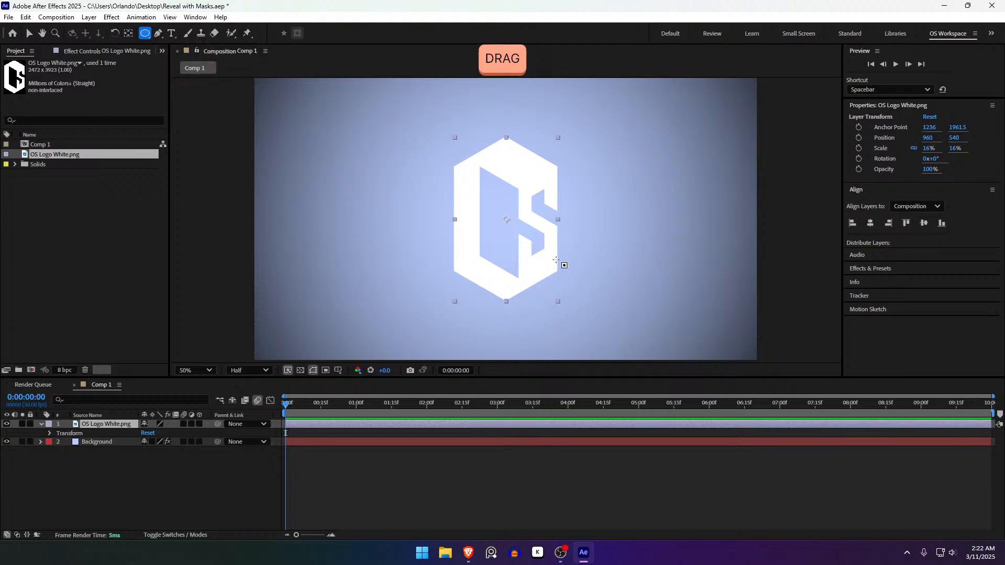
mouse_move(504, 170)
left_mouse_down()
mouse_move(622, 240)
mouse_move(548, 169)
left_mouse_up()
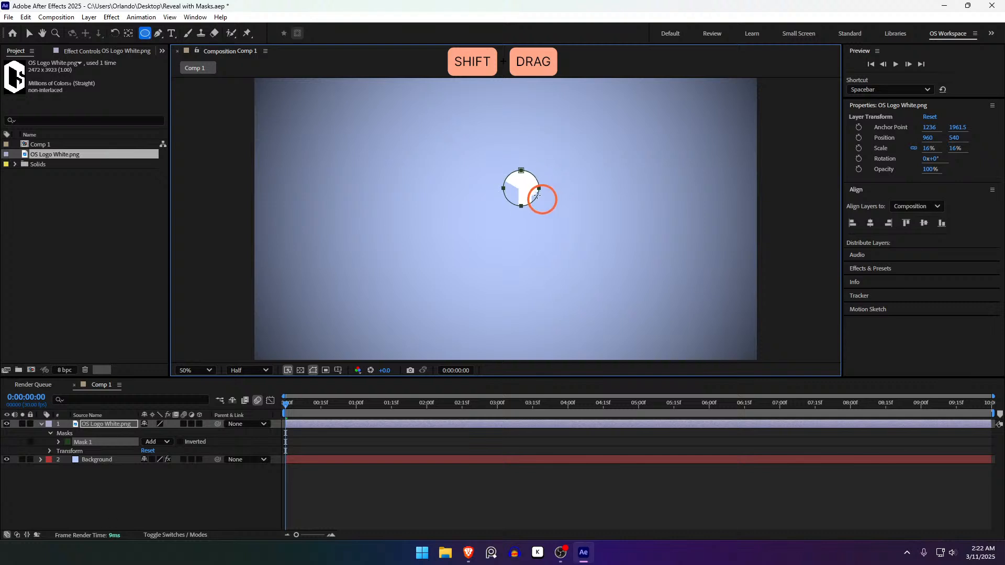
left_click_drag(571, 220, 535, 190)
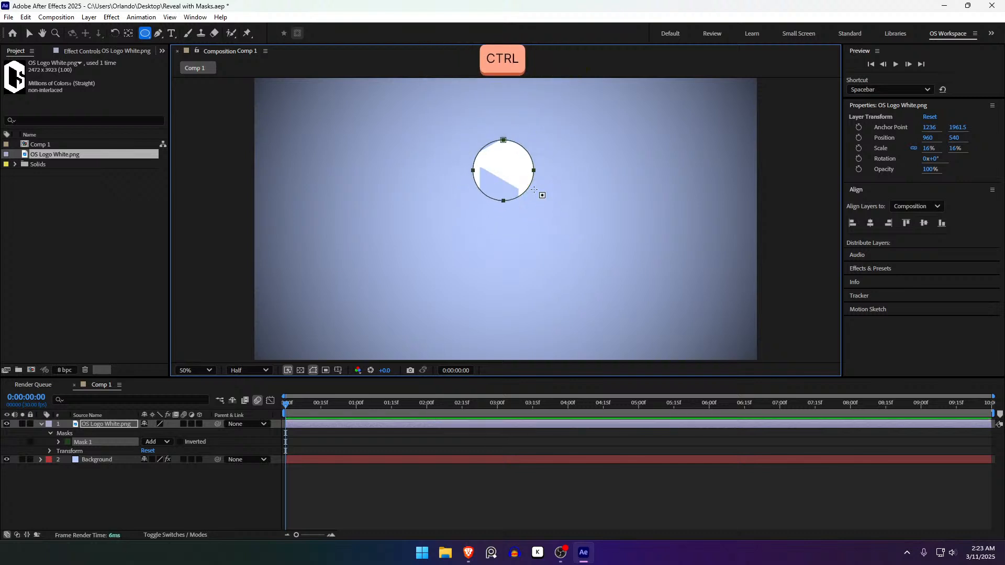
key("ctrl+z")
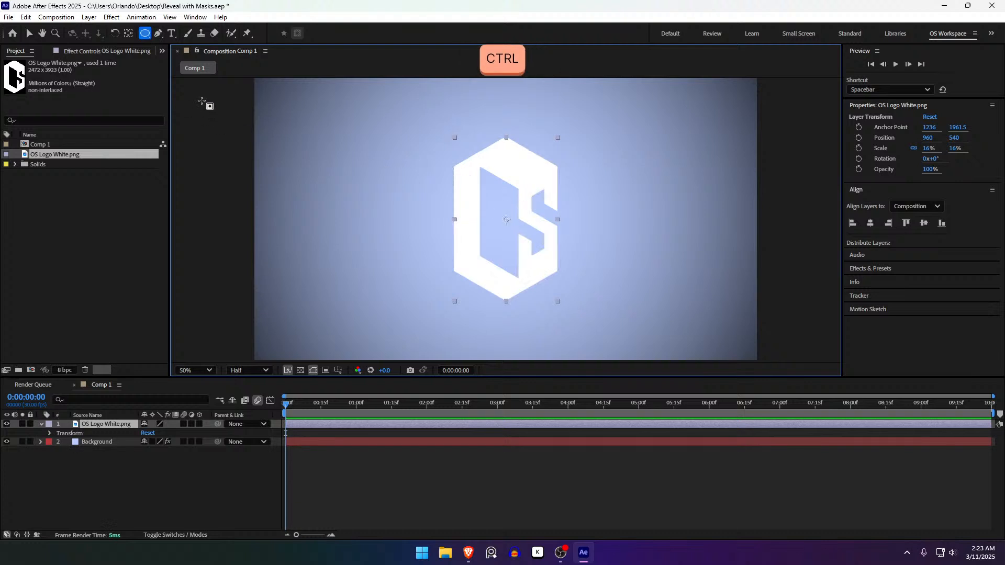
Draw a rectangular mask around the entire logo with the Rectangle tool and return to the Selection tool
left_click(145, 35)
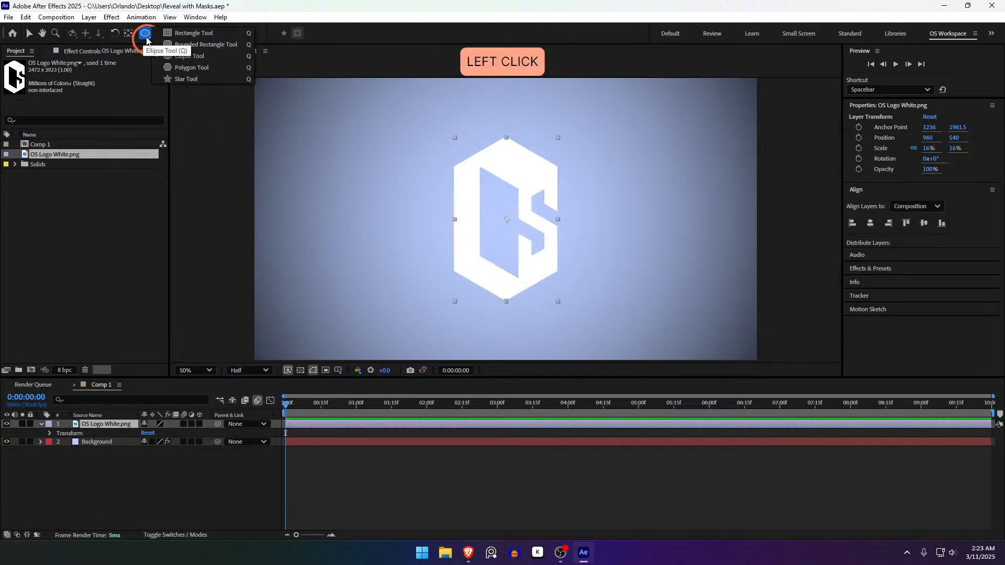
left_click_drag(146, 40, 193, 33)
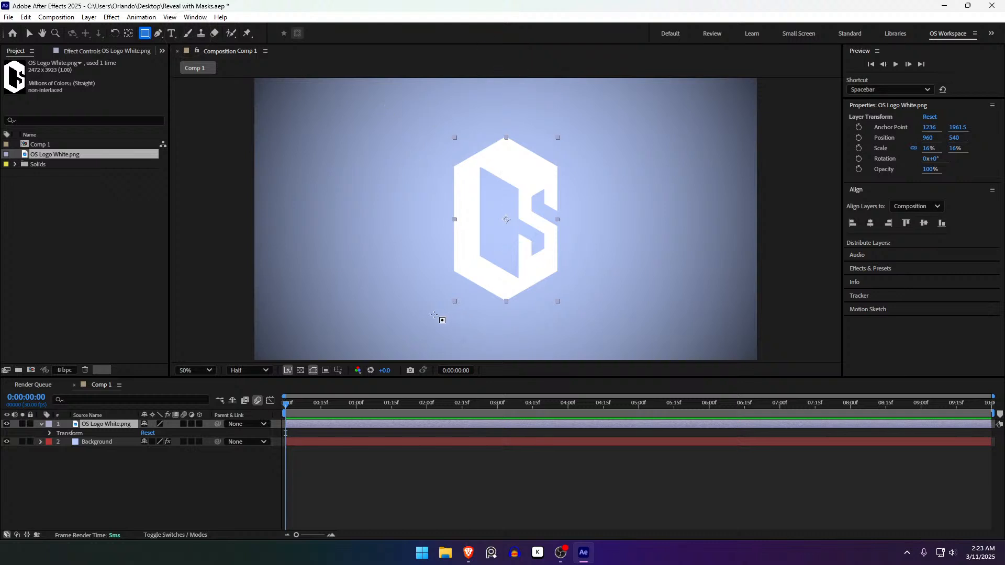
left_click_drag(440, 321, 572, 130)
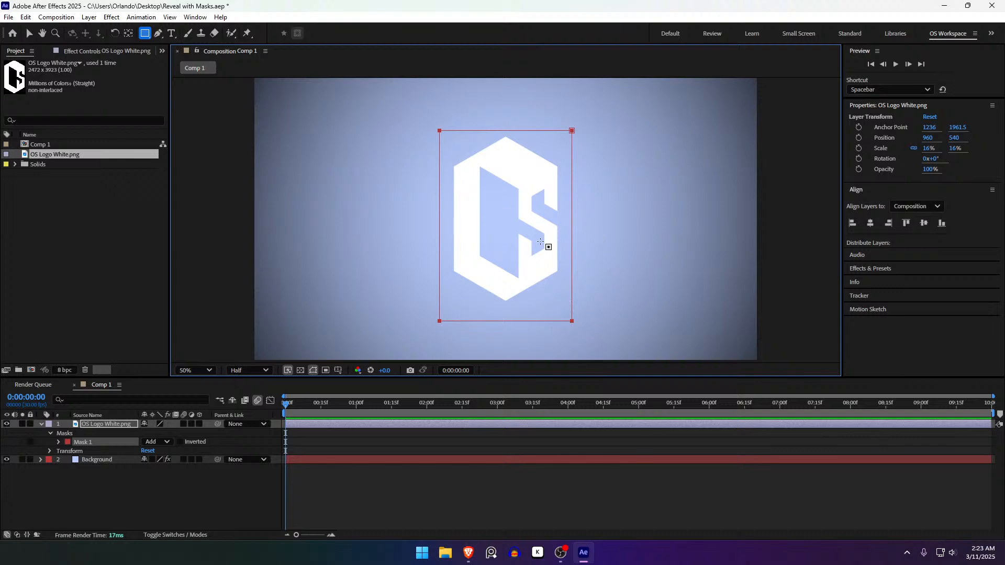
key("g")
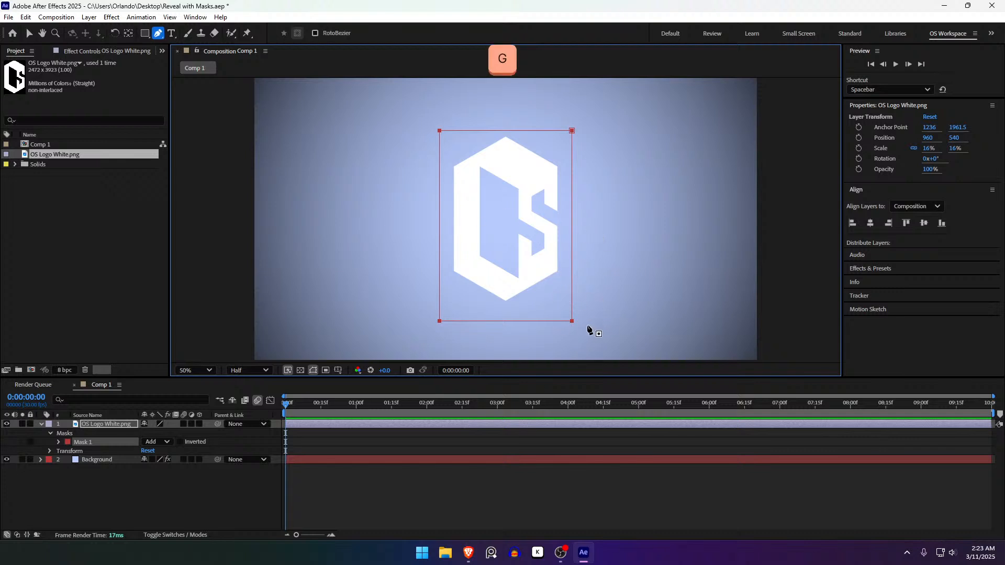
key("v")
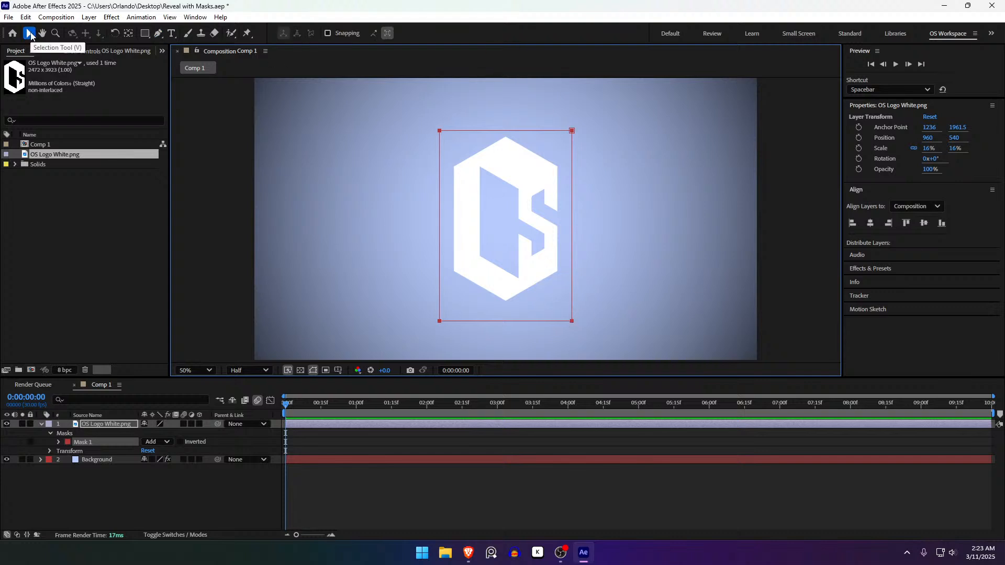
Try reshaping the rectangular mask by moving its lower-right corner point, and undo the changes
left_click(572, 321)
left_click_drag(572, 321, 529, 234)
key("ctrl+z")
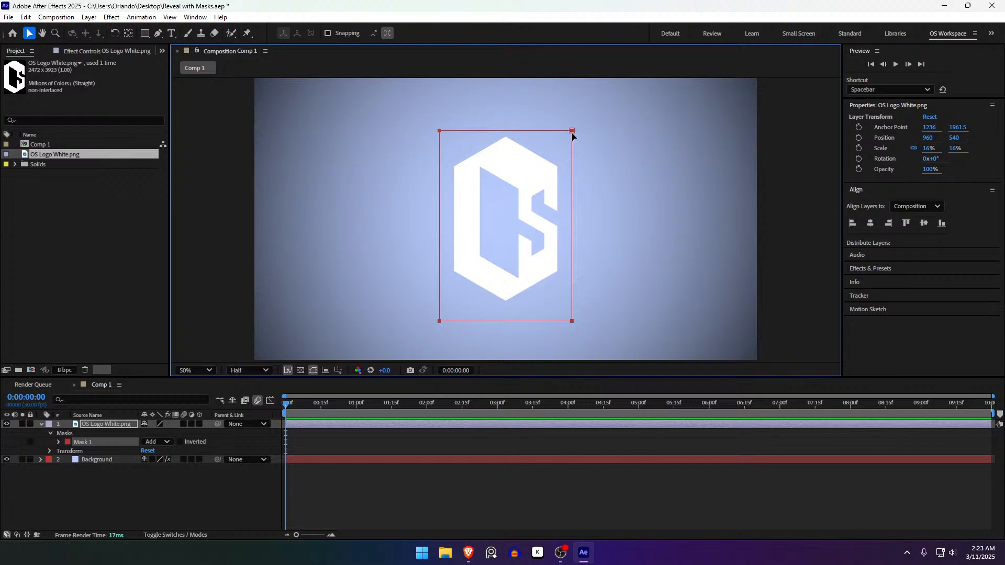
key("shift")
left_click(572, 326, "shift")
mouse_move(572, 325)
left_mouse_down()
mouse_move(590, 284)
mouse_move(518, 227)
mouse_move(468, 309)
mouse_move(625, 316)
mouse_move(555, 206)
mouse_move(553, 327)
mouse_move(570, 327)
left_mouse_up()
key("ctrl+z")
key("ctrl+z")
Adjust the rectangular mask by moving its bottom edge up, its top edge slightly left and its left edge inward
mouse_move(511, 324)
left_mouse_down()
mouse_move(508, 301)
mouse_move(567, 322)
mouse_move(580, 343)
mouse_move(498, 278)
mouse_move(507, 312)
left_mouse_up()
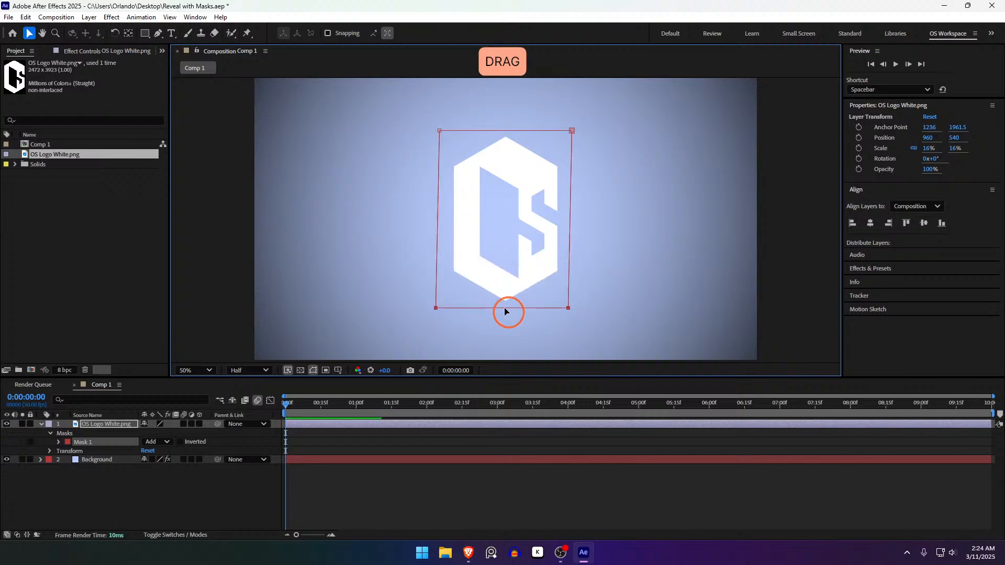
left_click(534, 130)
left_click(572, 130)
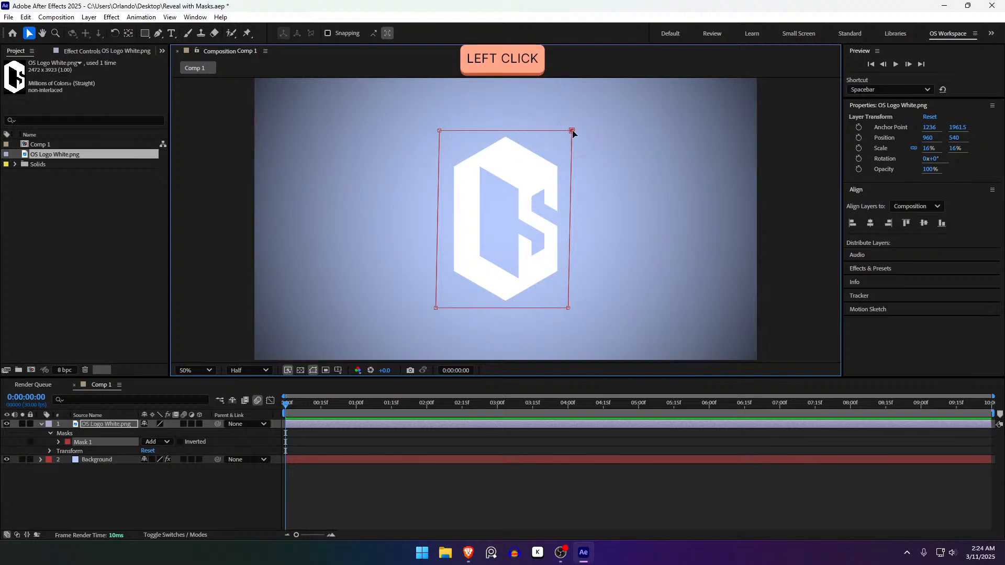
left_click_drag(514, 133, 510, 132)
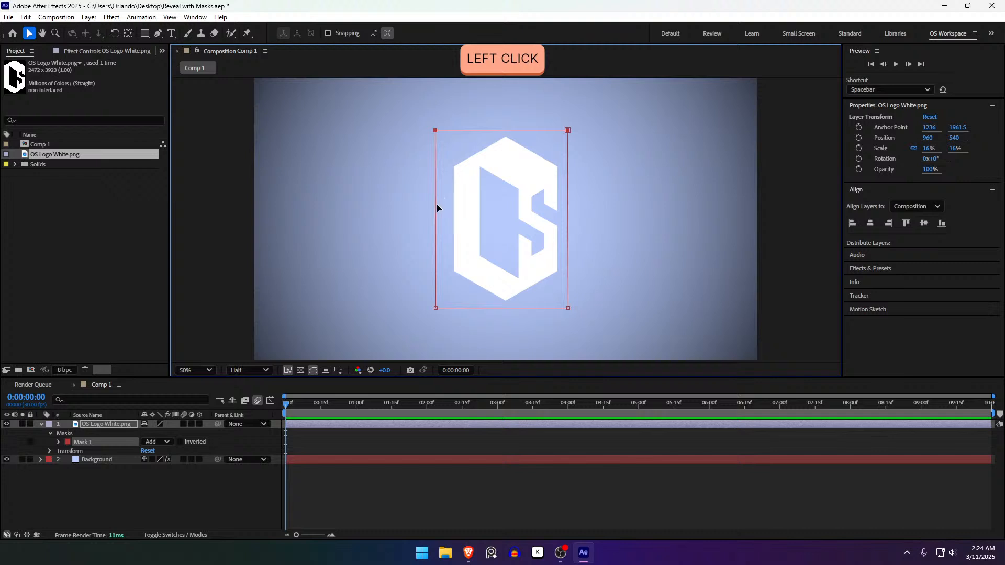
mouse_move(438, 207)
left_mouse_down()
mouse_move(453, 206)
mouse_move(444, 209)
left_mouse_up()
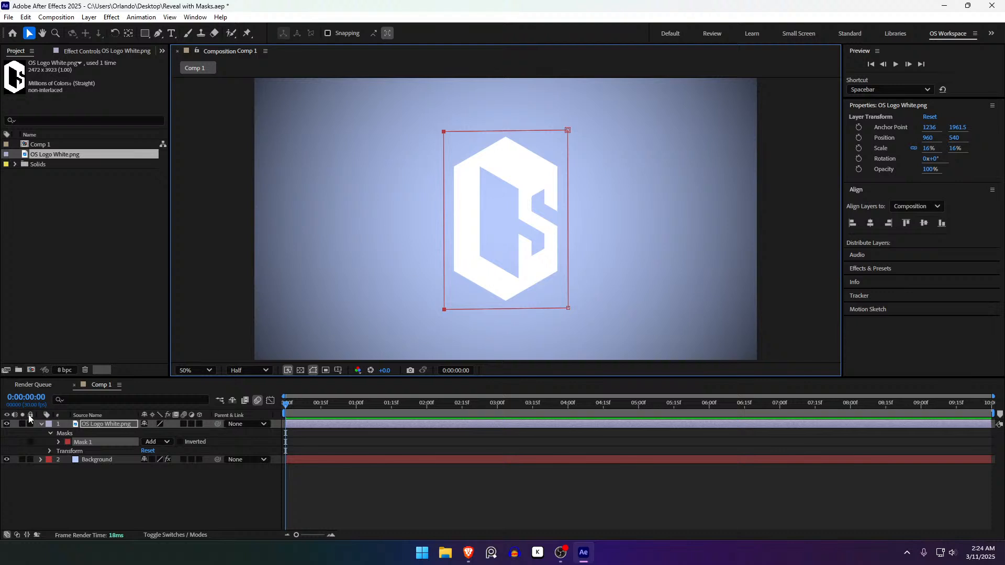
Expand Mask 1 on the logo layer and examine its Mask Path, Mask Feather, Mask Opacity and Mask Expansion properties
left_click(38, 423)
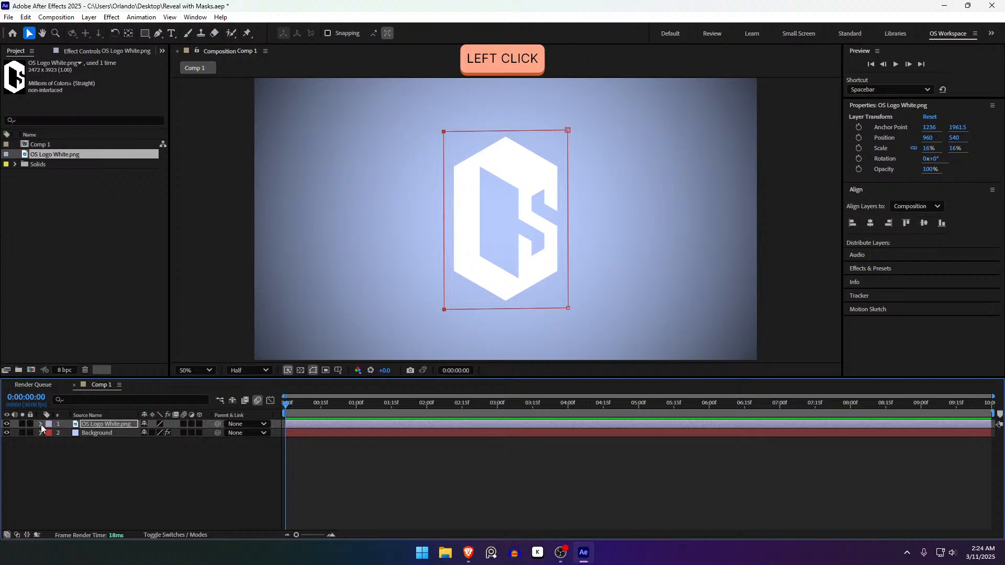
left_click(41, 425)
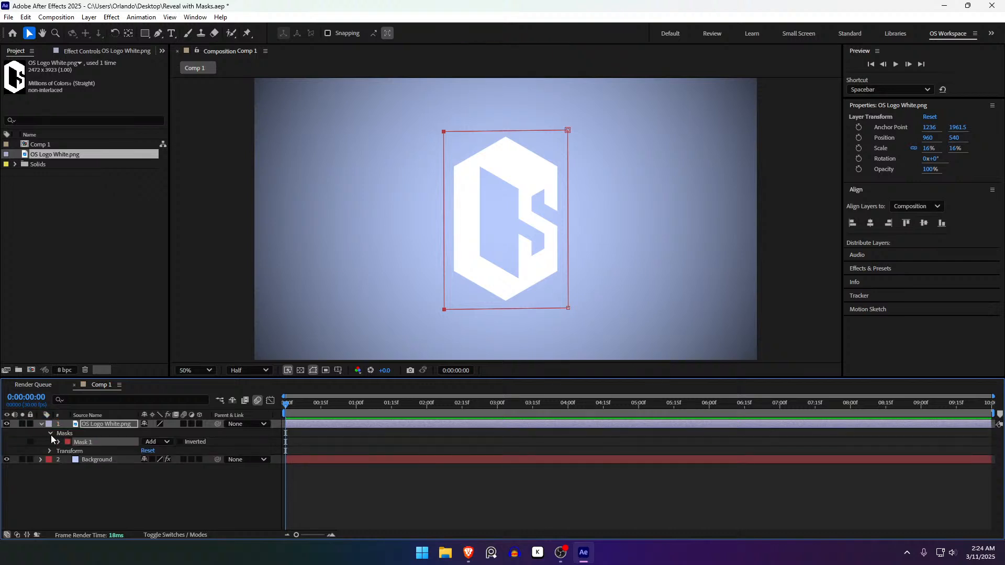
left_click(50, 434)
left_click(41, 425)
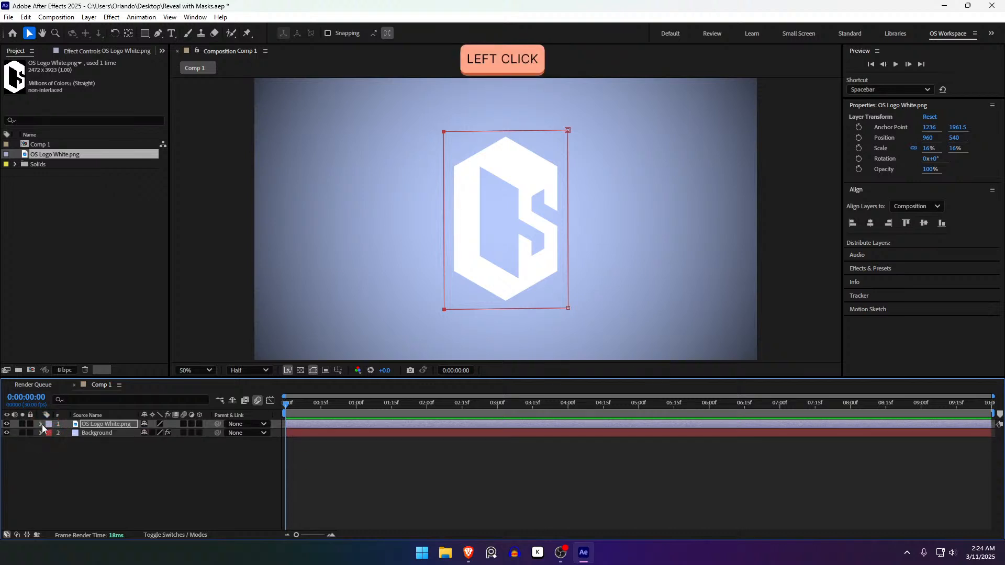
left_click(42, 425)
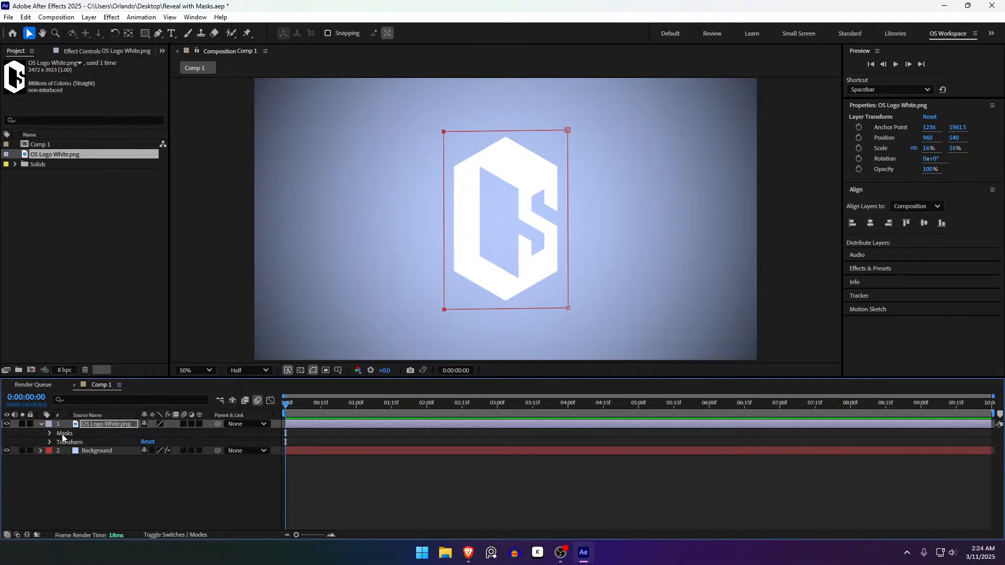
left_click(62, 433)
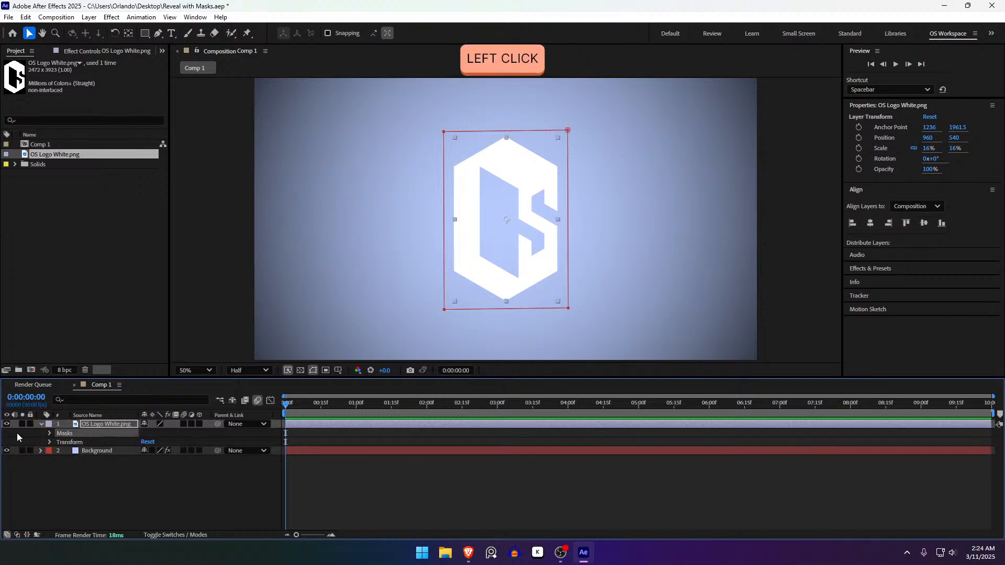
left_click(50, 434)
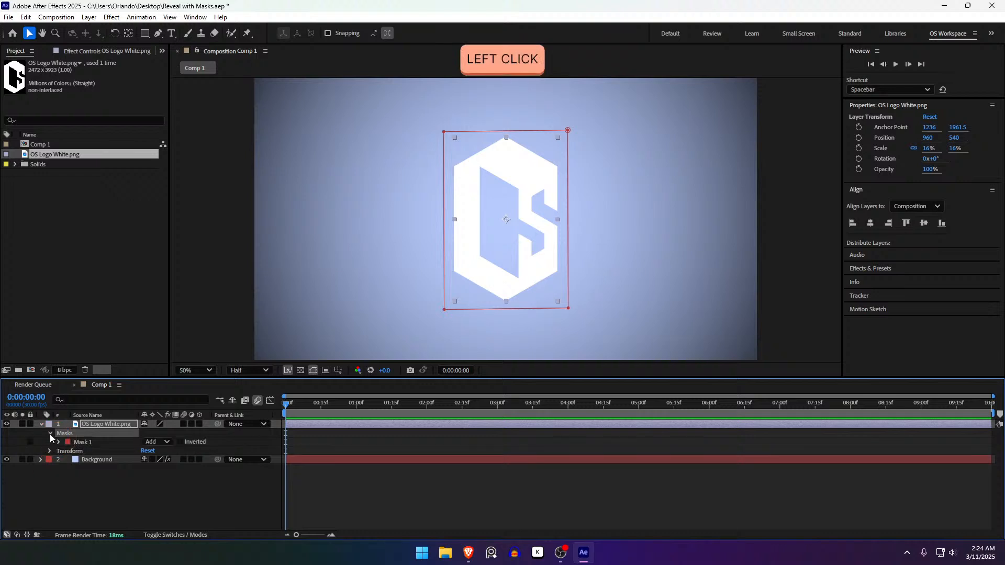
left_click(90, 443)
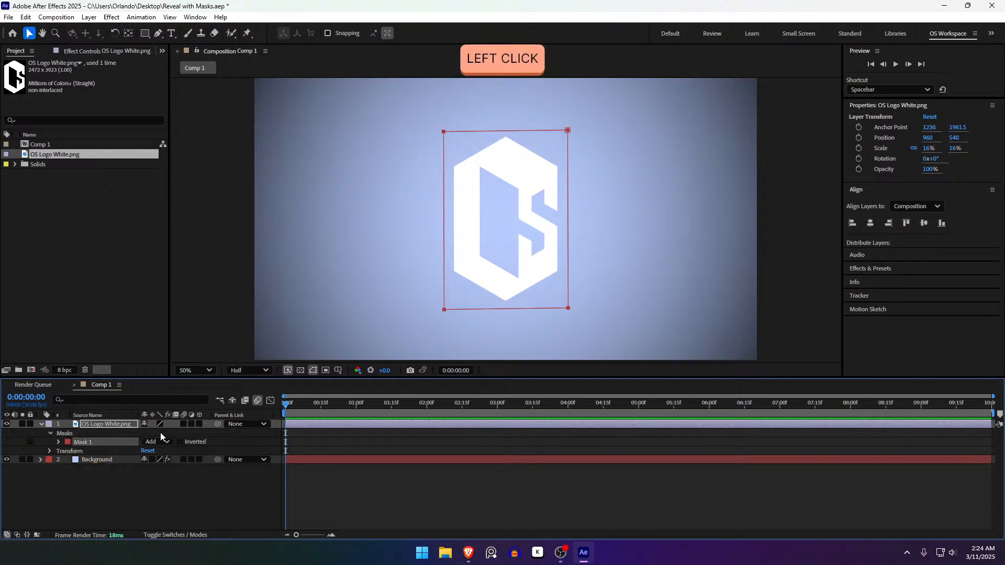
left_click(54, 444)
left_click(55, 444)
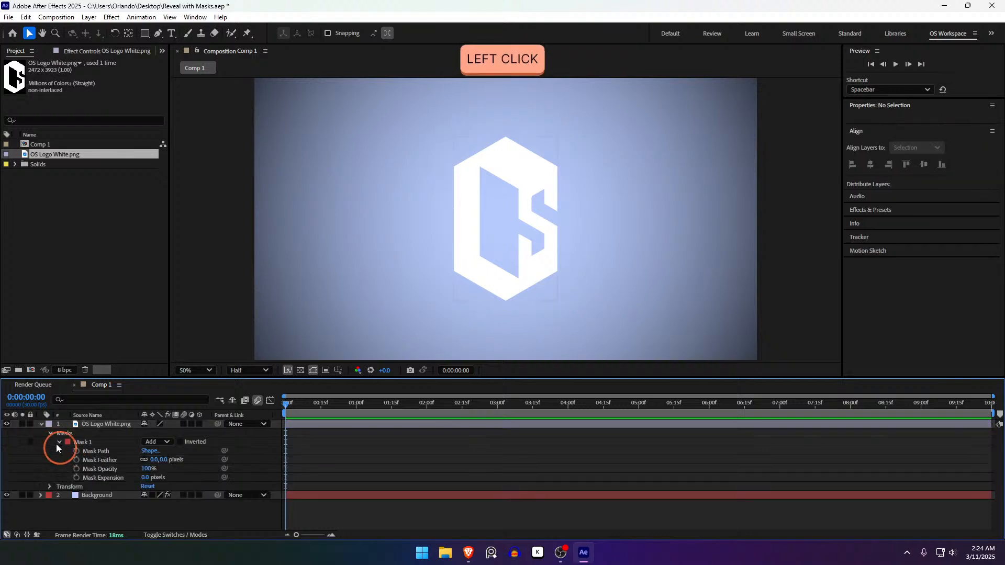
left_click(96, 451)
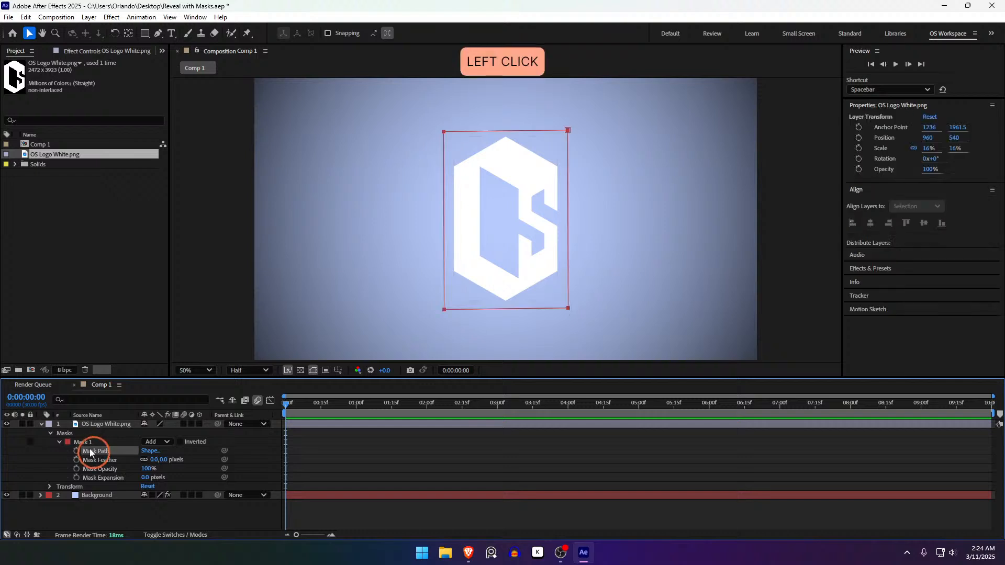
left_click(121, 460)
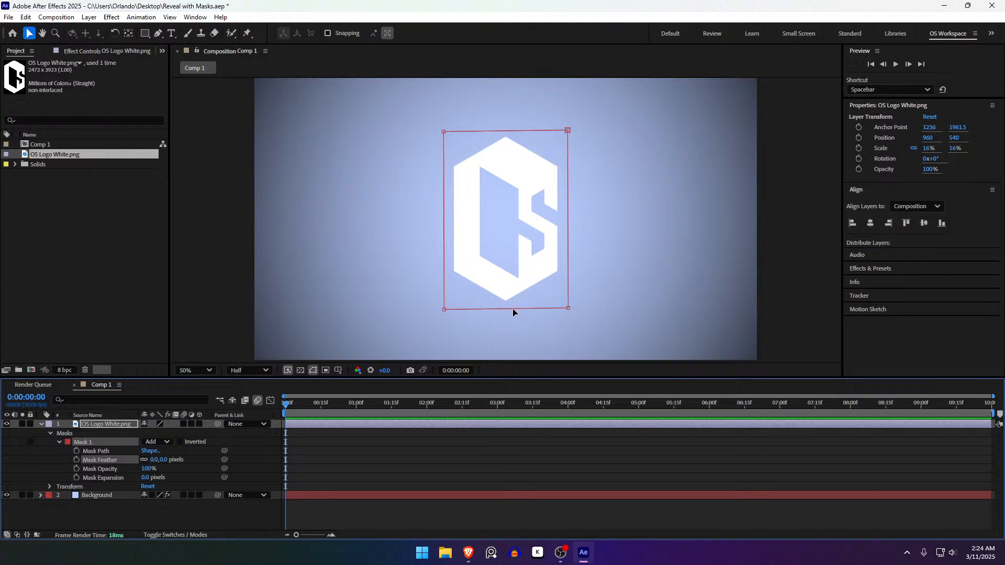
Raise the mask's bottom edge over the logo's lower tip and set Mask Feather to 142 pixels
left_click_drag(513, 313, 514, 288)
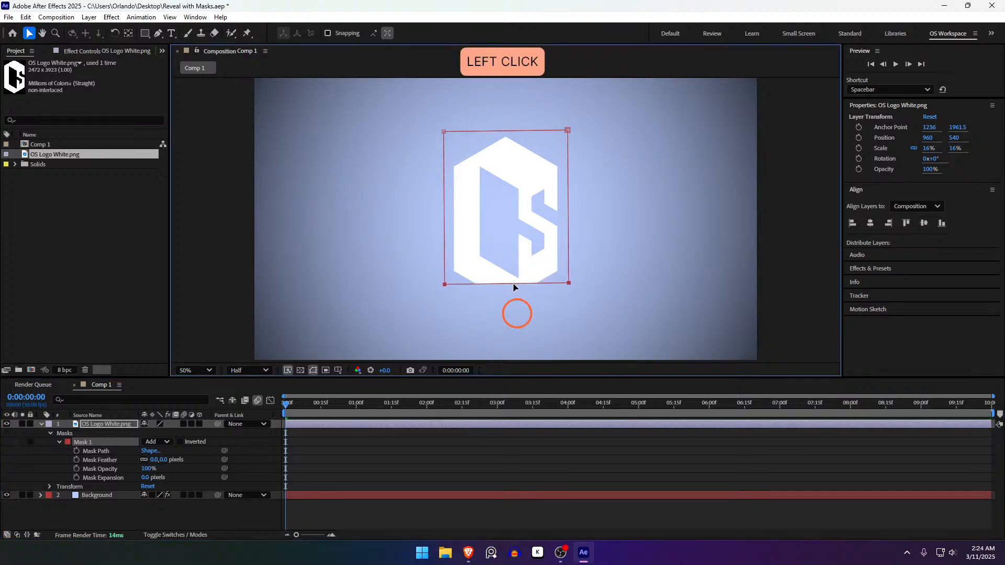
scroll(514, 289, "up", 4)
left_click_drag(510, 173, 494, 113)
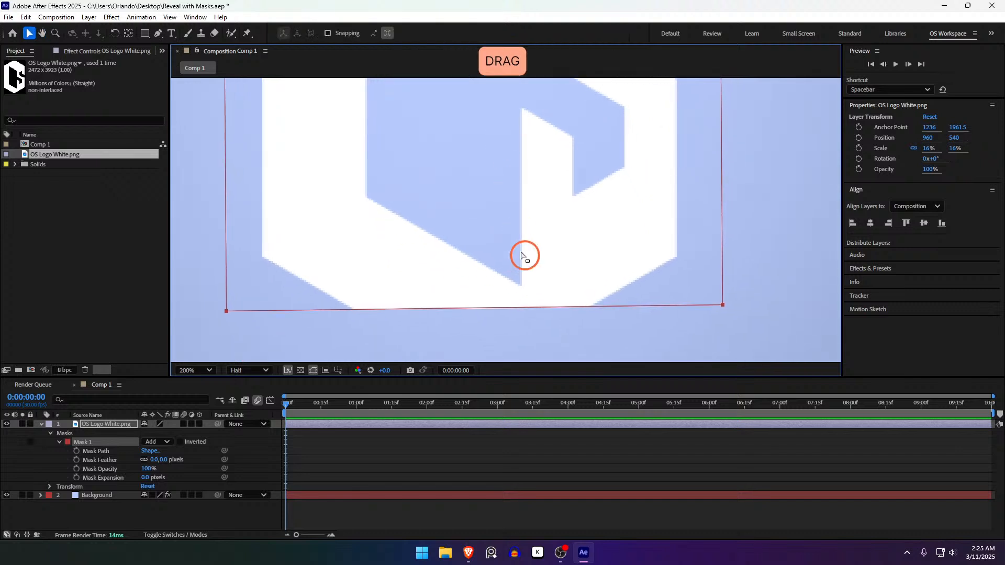
left_click_drag(523, 256, 514, 229)
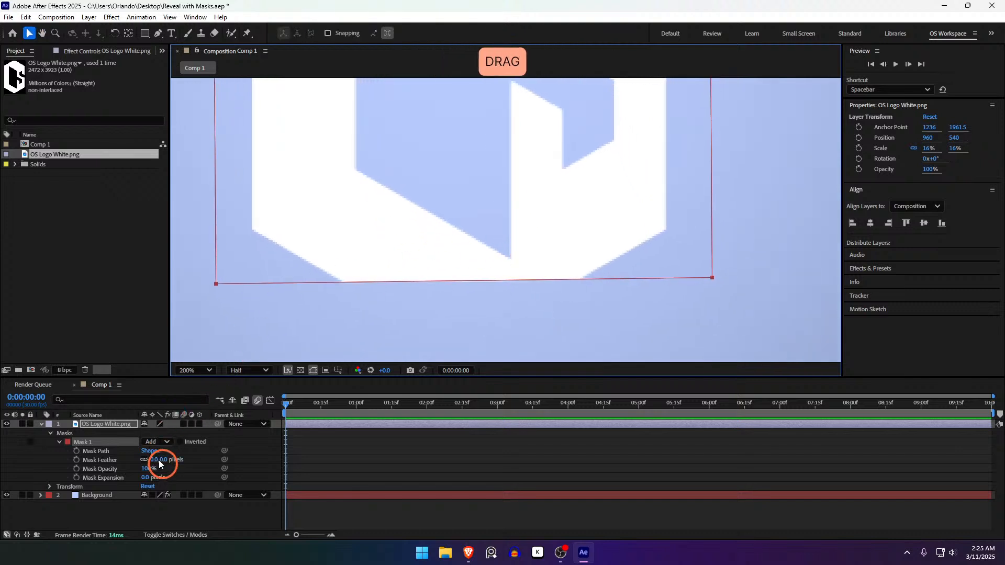
left_click_drag(163, 462, 234, 466)
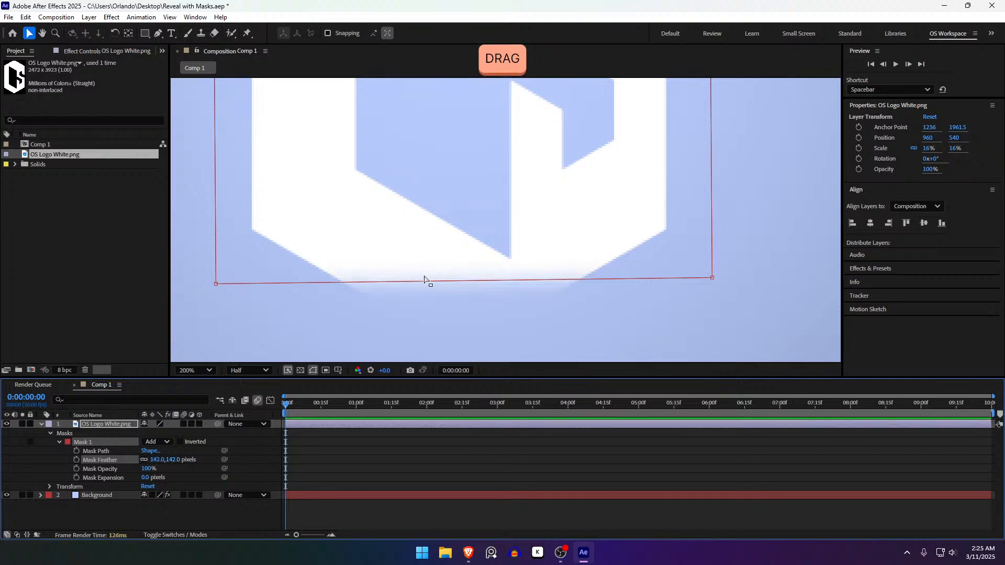
Try moving the feathered bottom edge higher, undo that move, and set Mask Feather back to 0 pixels
left_click_drag(424, 282, 399, 205)
key("ctrl+z")
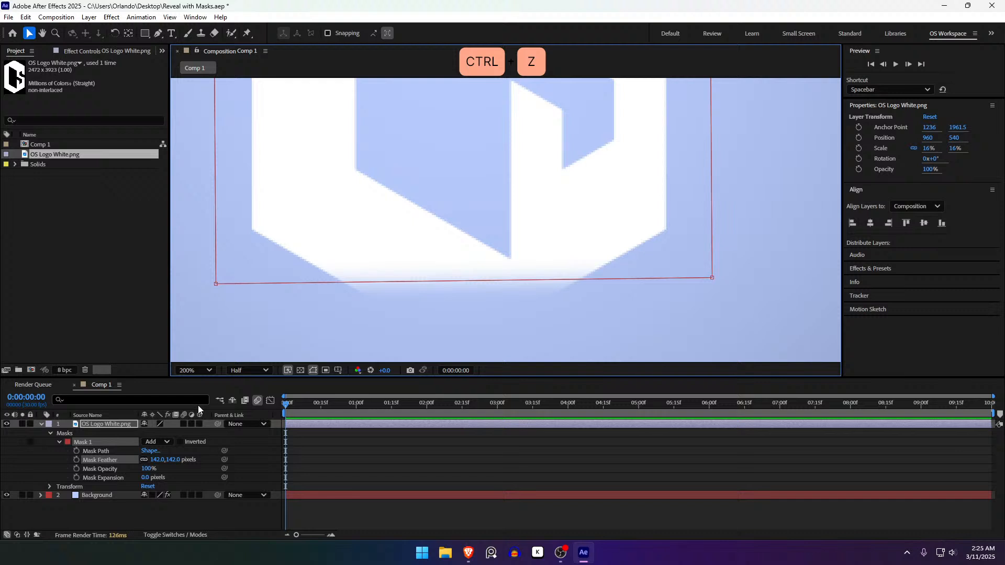
left_click(174, 460)
type("0")
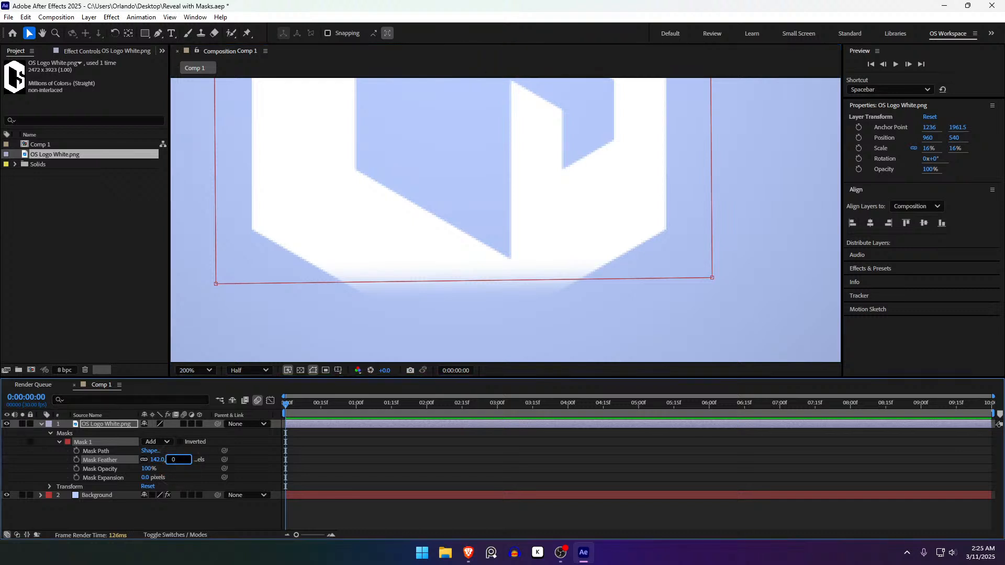
key("Return")
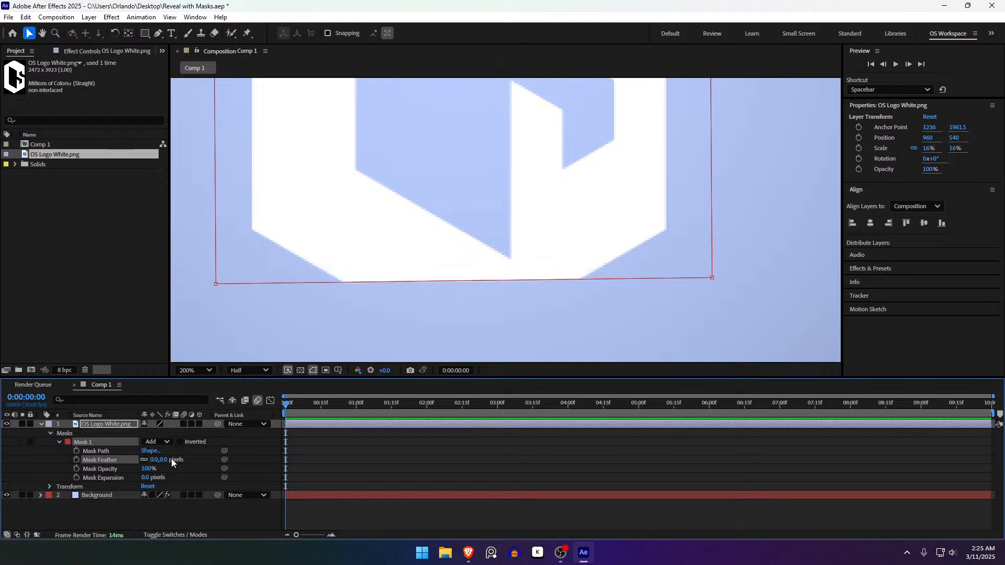
Try lowering Mask 1's Mask Opacity to 0% and undo the change
left_click_drag(157, 469, 119, 476)
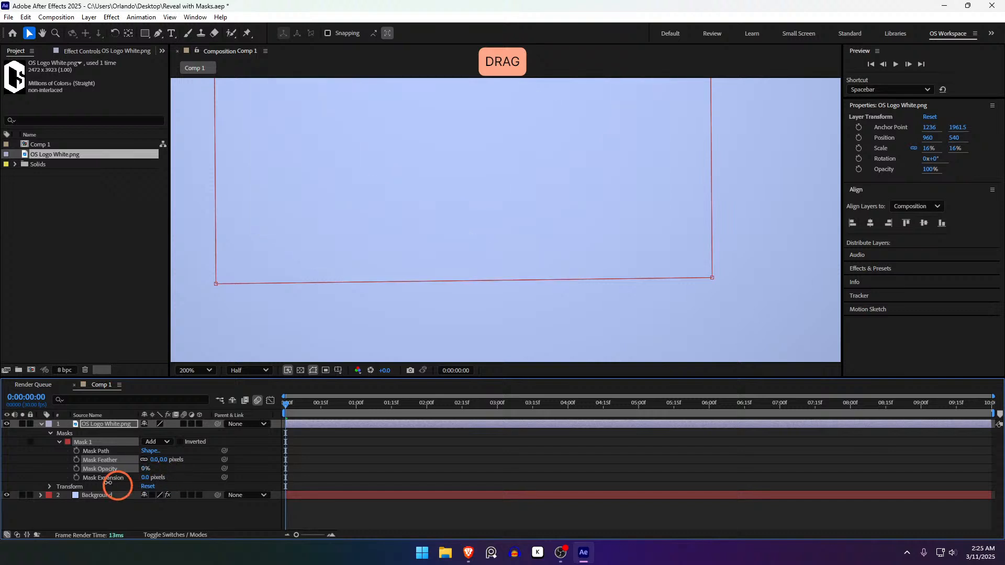
key("ctrl+z")
key("ctrl+z")
key("ctrl+z")
scroll(503, 276, "down", 2)
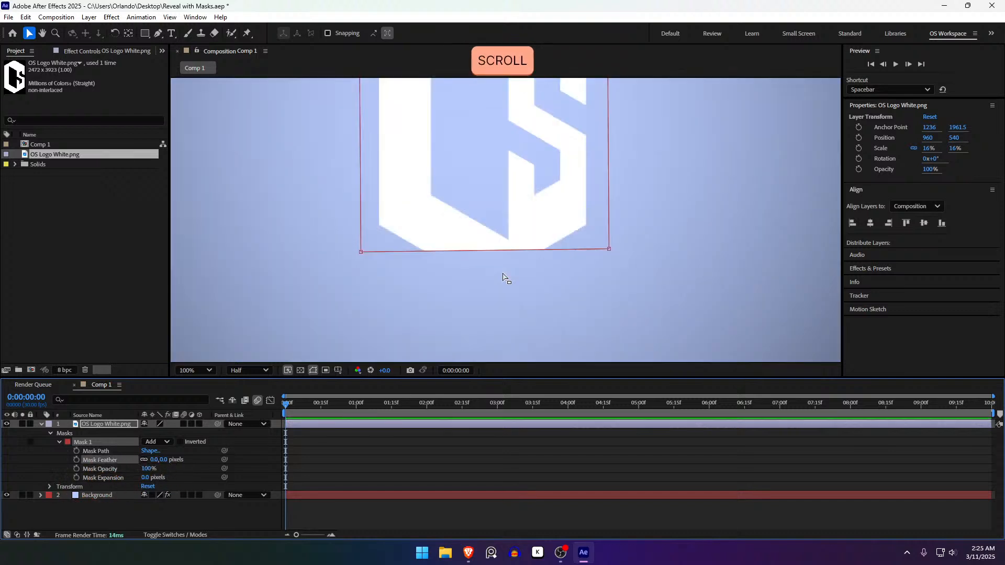
Try changing Mask 1's Mask Expansion and undo the change
left_click_drag(528, 202, 527, 267)
left_click_drag(191, 501, 183, 511)
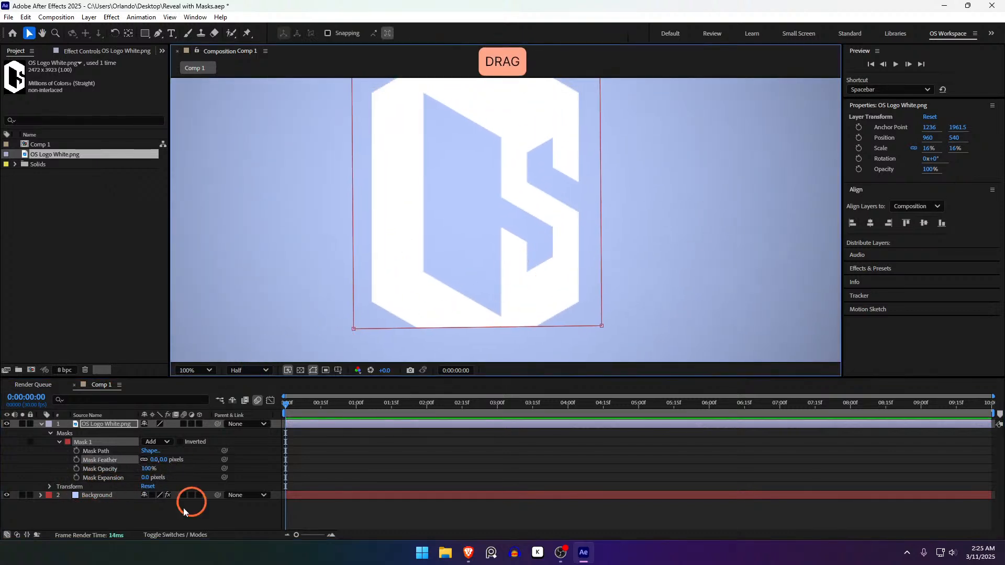
left_click_drag(457, 258, 444, 276)
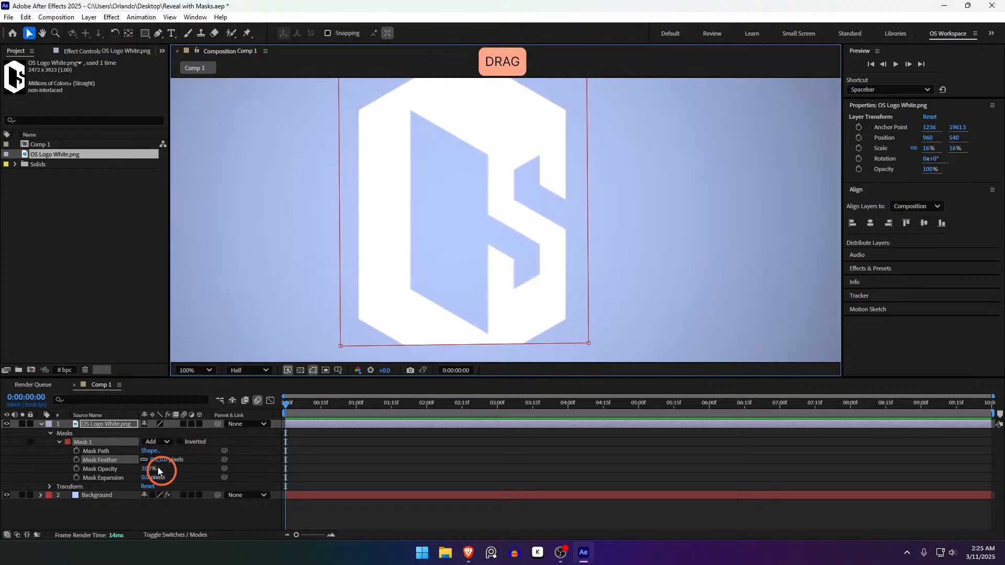
left_click_drag(145, 479, 117, 468)
key("ctrl+z")
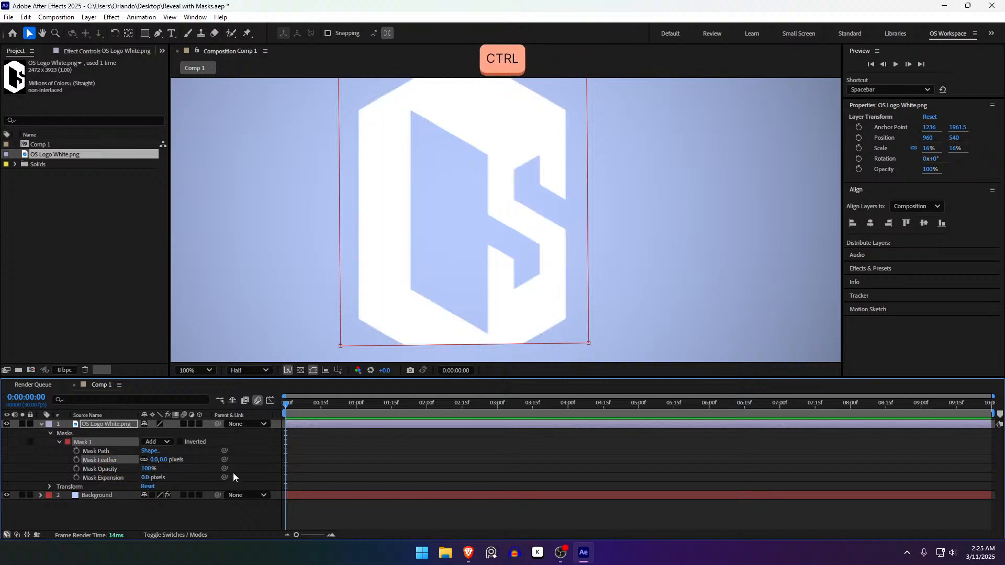
Move the mask's bottom edge straight down to just below the logo's lower tip
left_click_drag(573, 267, 456, 327)
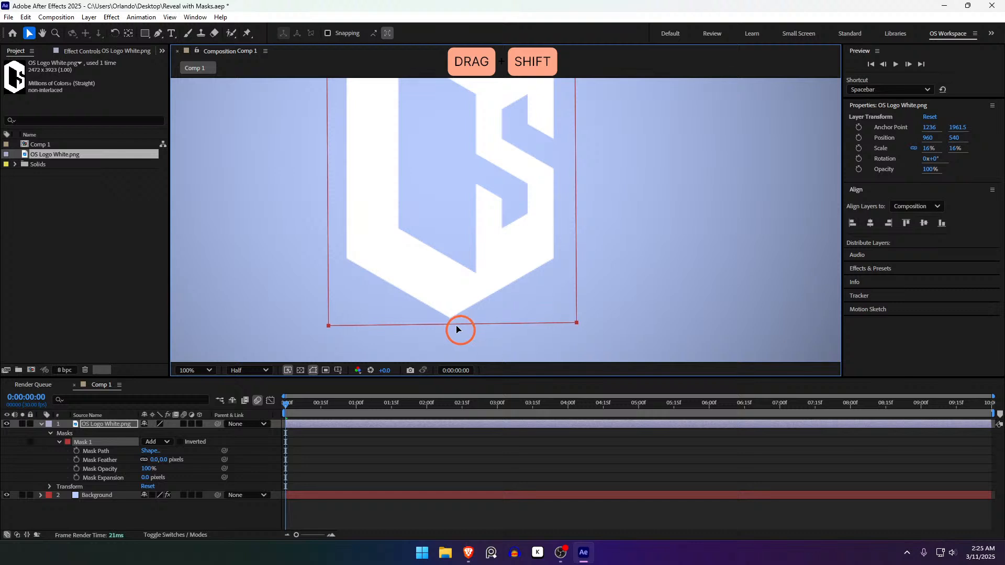
scroll(541, 228, "down", 2)
left_click_drag(541, 228, 514, 267)
Turn on keyframing for Mask 1's Mask Path at 0:00:00:00
left_click(195, 370)
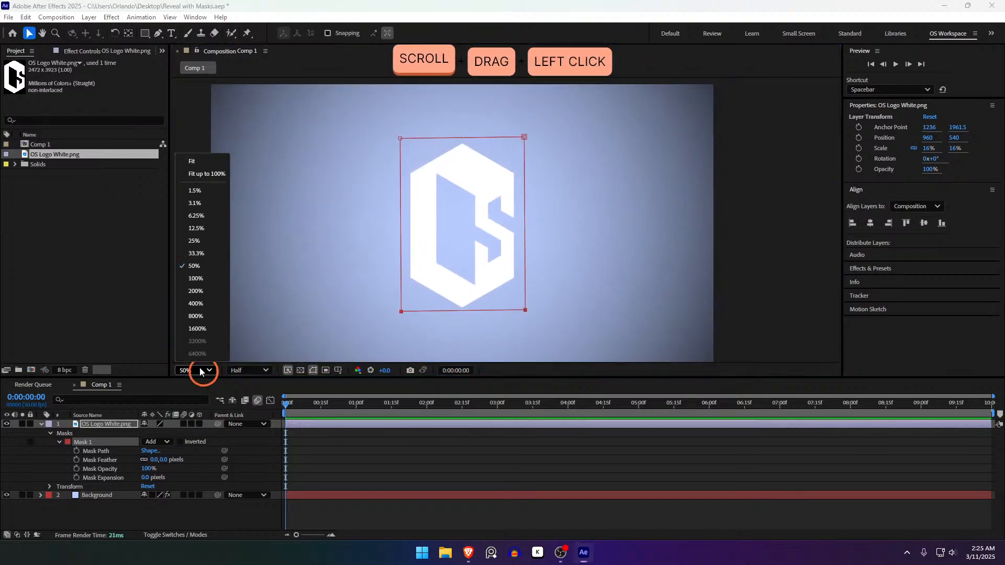
left_click(215, 175)
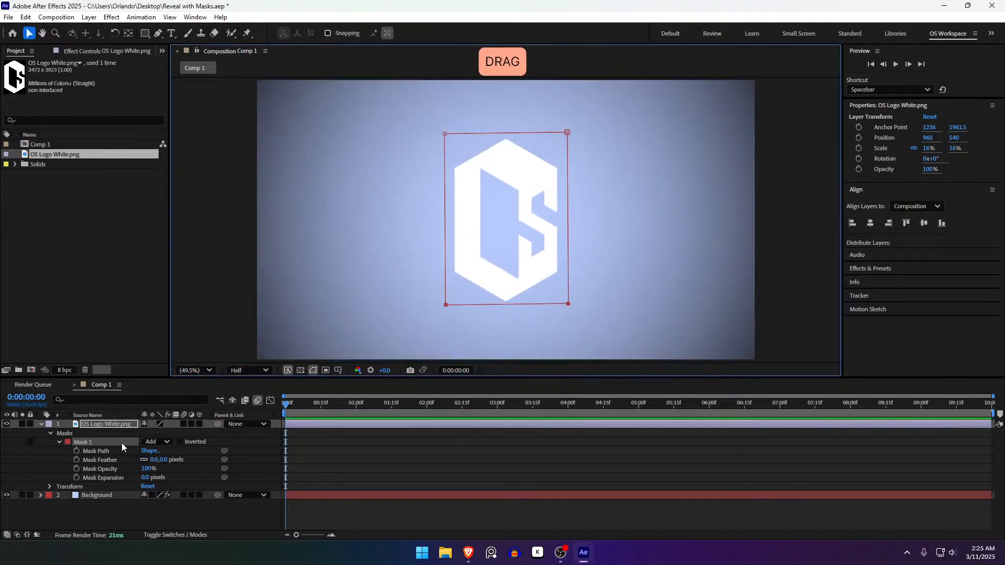
left_click(90, 452)
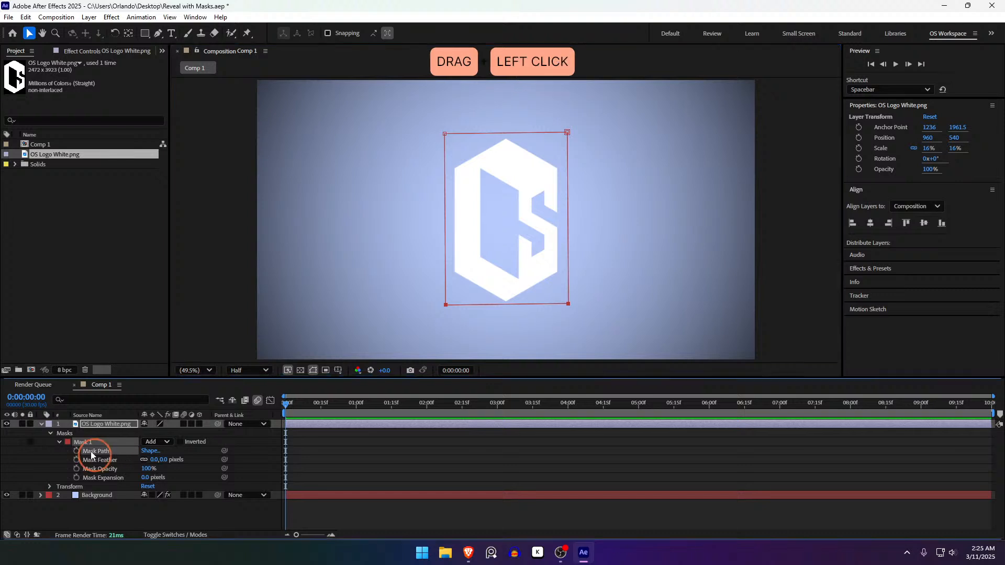
left_click(76, 452)
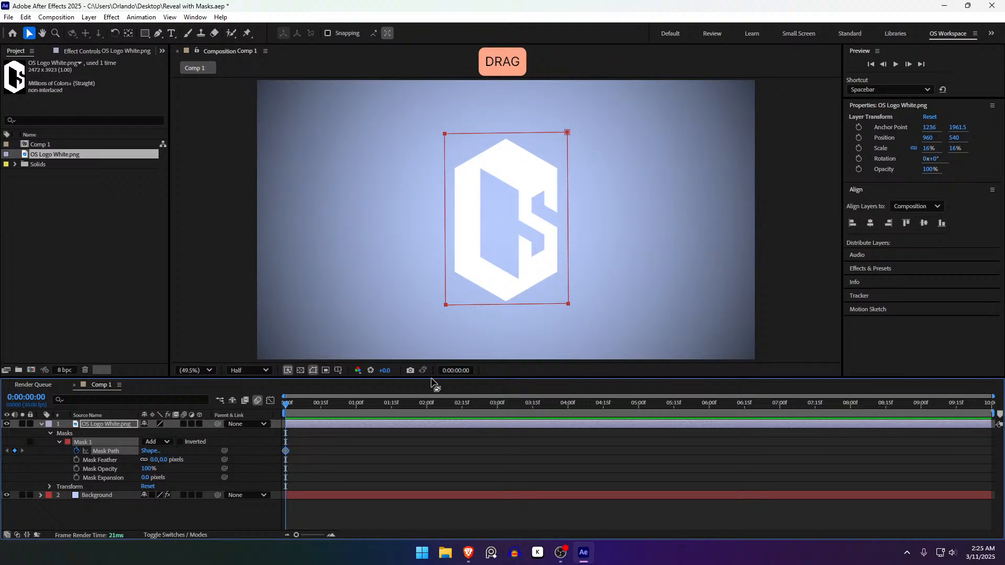
At 0:00:01:27, raise the mask's two lower corner points near the logo's top so that only its upper tip remains inside
left_click_drag(291, 405, 360, 406)
left_click_drag(514, 304, 517, 294)
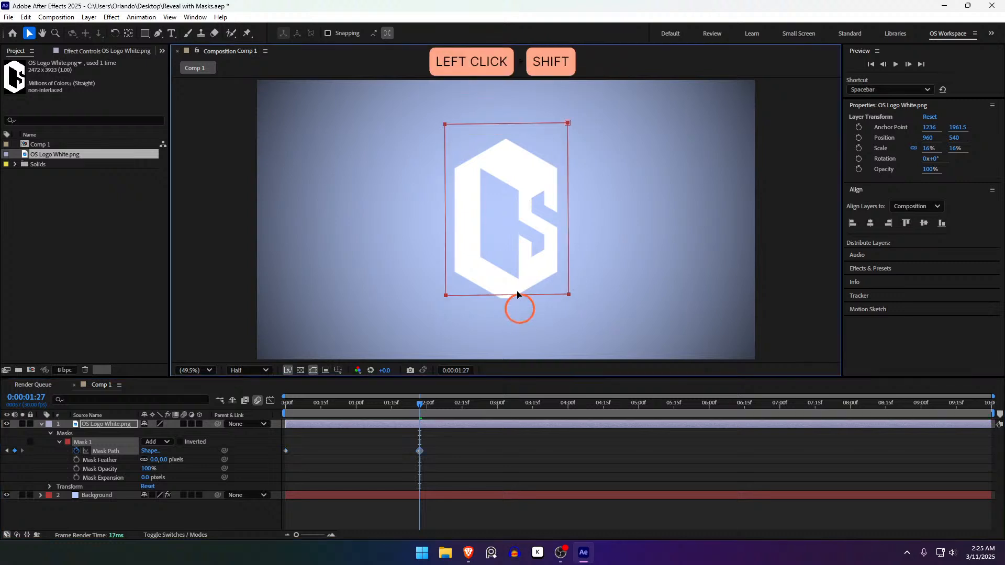
key("ctrl+z")
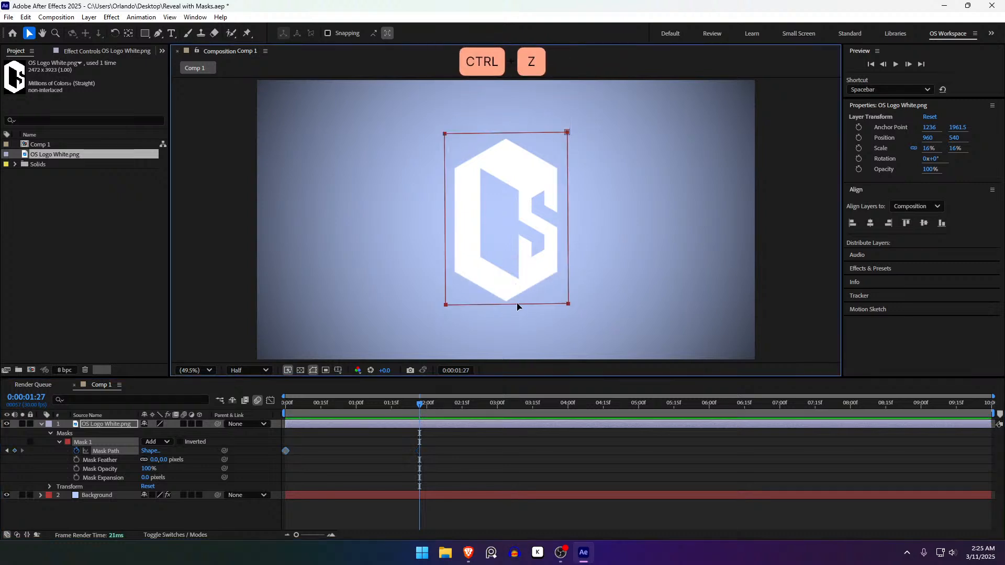
left_click(568, 304, "shift")
left_click_drag(569, 304, 566, 152)
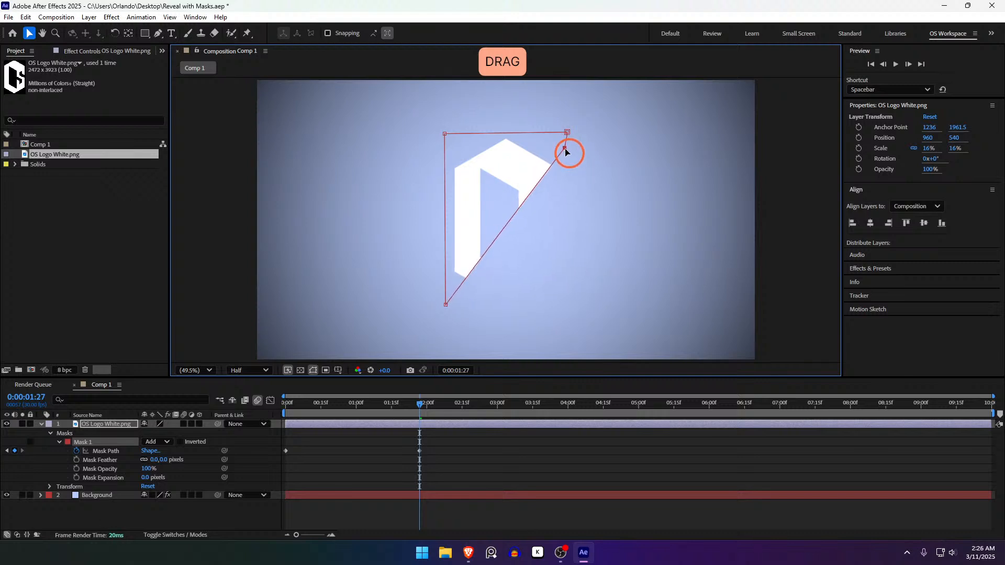
left_click(446, 305)
left_click_drag(446, 304, 453, 151)
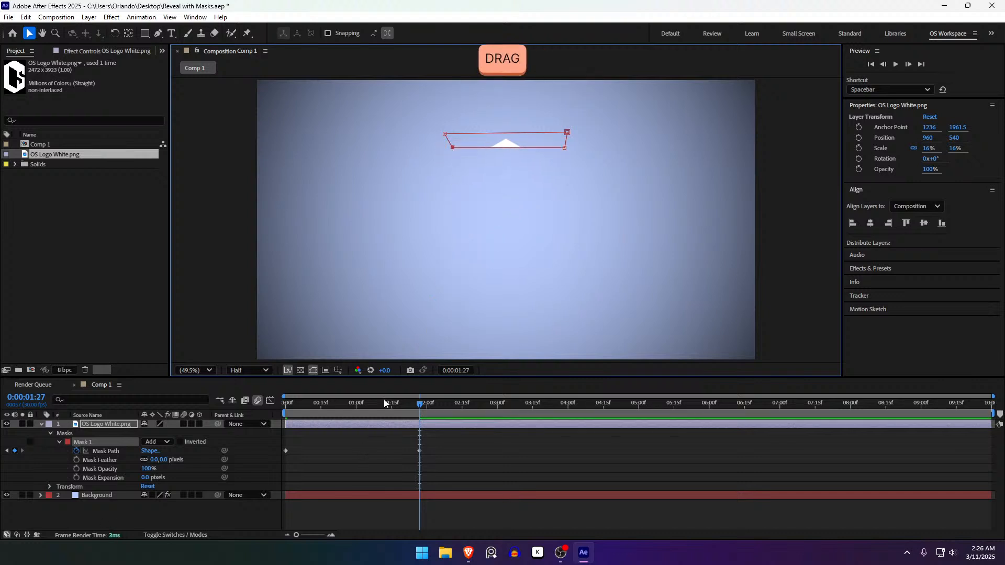
Return to 0:00:00:00 and preview the mask path animation
left_click_drag(385, 402, 145, 404)
left_click(331, 441)
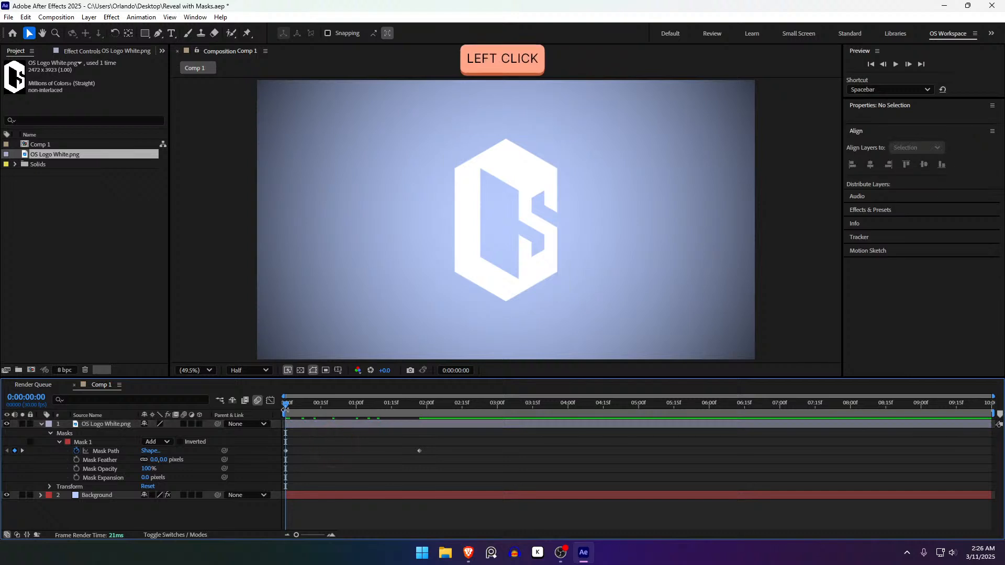
key("space")
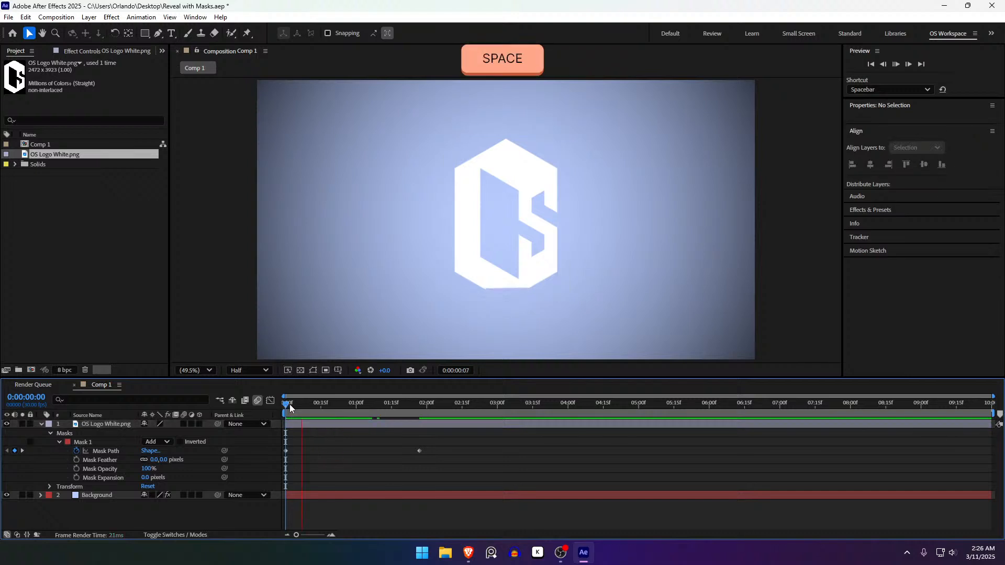
left_click(290, 406)
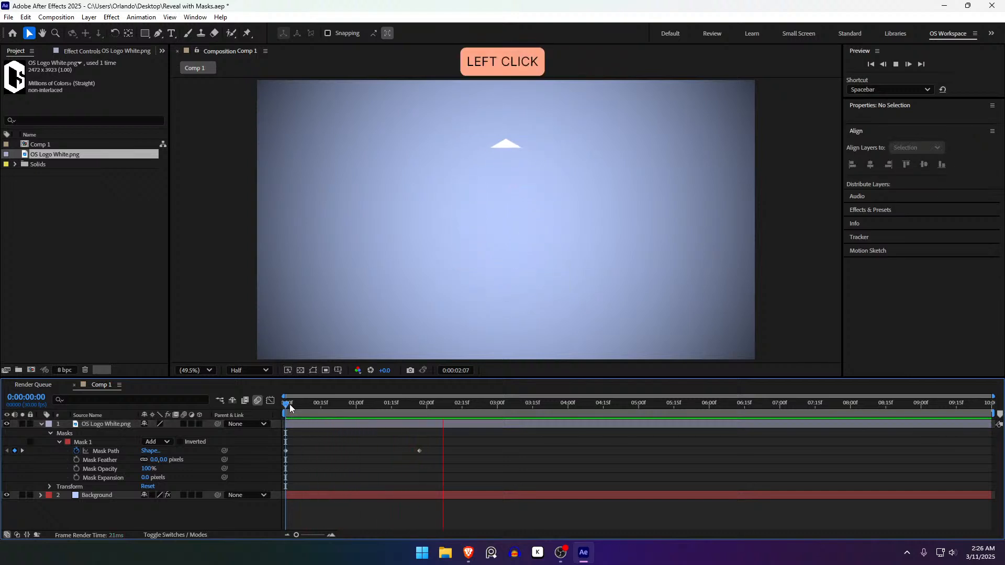
key("space")
Delete the Mask Path keyframe at 0:00:01:27
left_click_drag(290, 405, 418, 452)
left_click(418, 451)
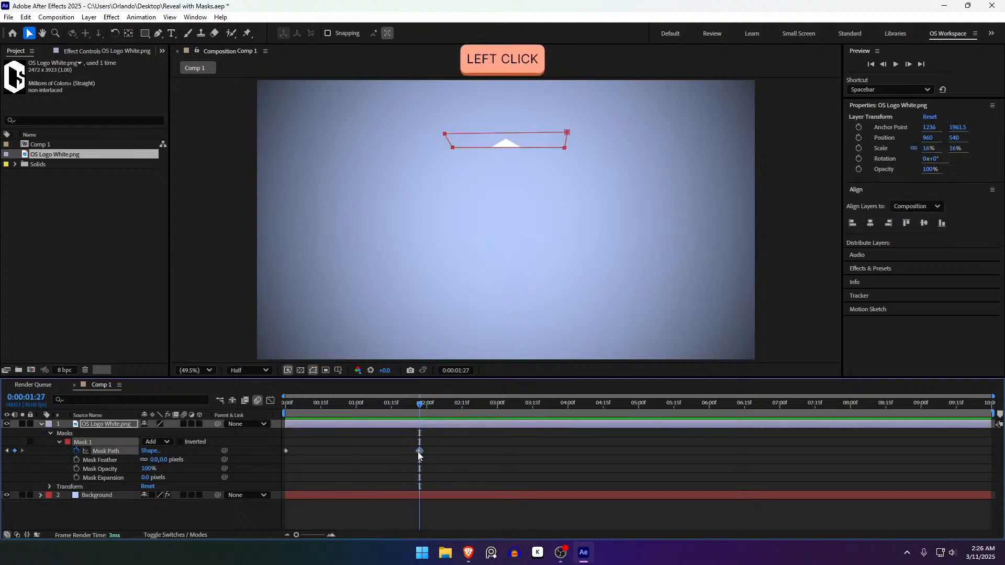
key("Delete")
left_click(407, 466)
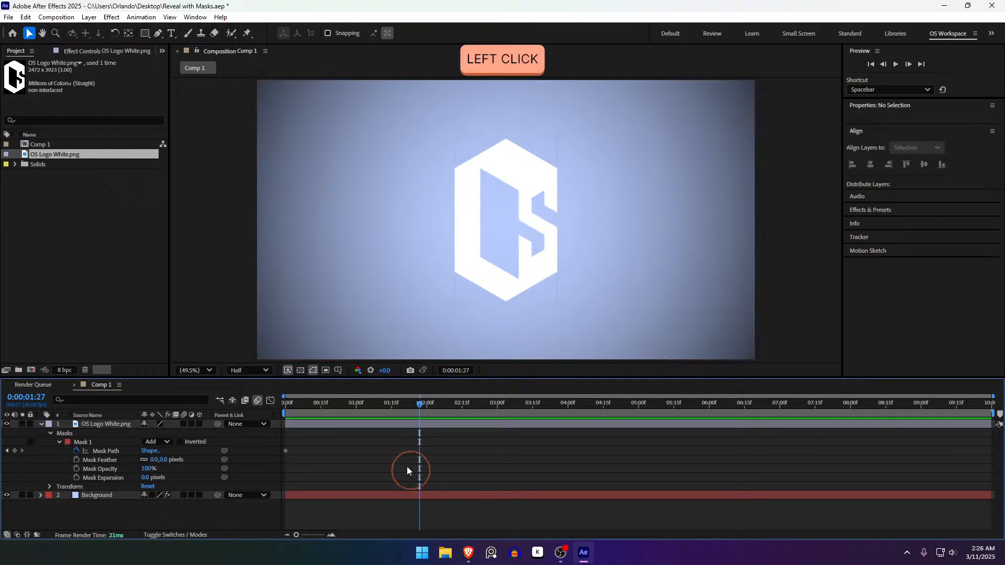
Move the Mask Path keyframe on the logo layer from 0:00:00:00 to about 0:00:02:00
left_click(444, 426)
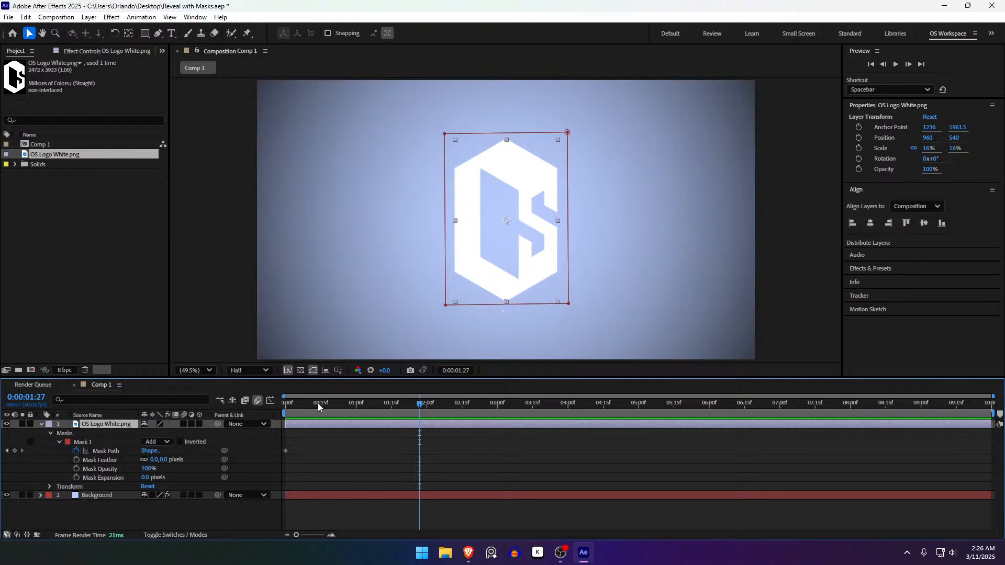
left_click_drag(318, 407, 260, 413)
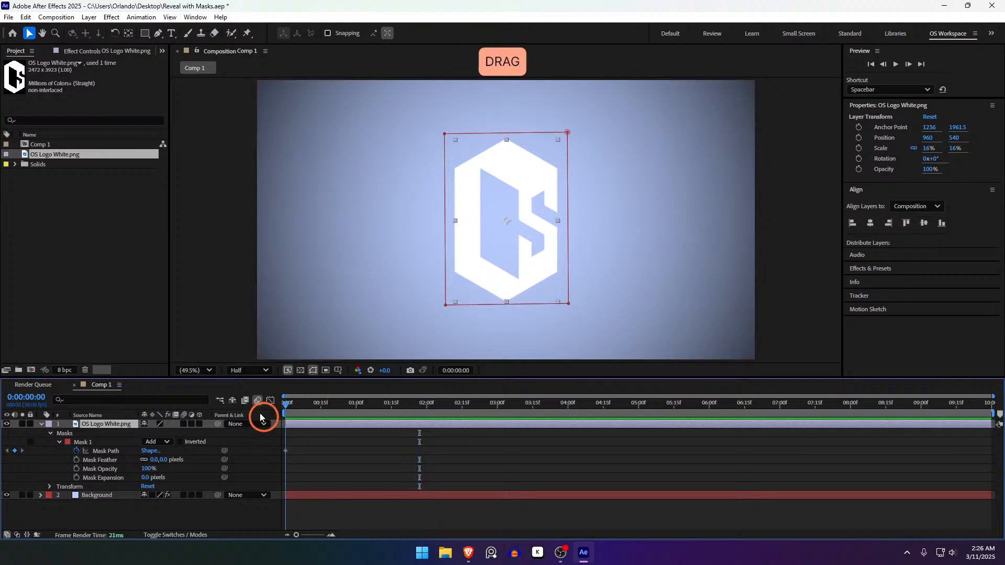
left_click(286, 451)
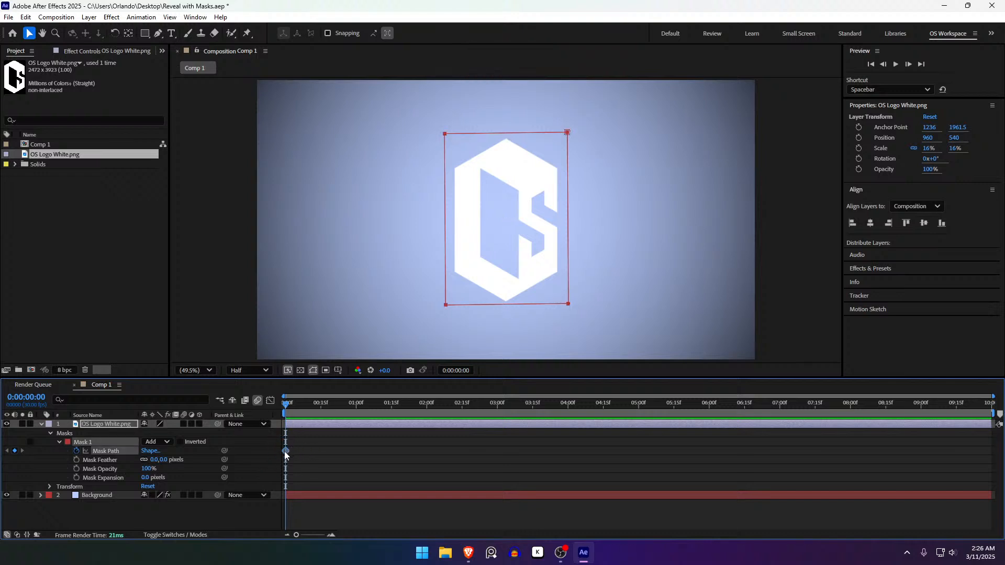
left_click_drag(286, 451, 325, 454)
mouse_move(415, 443)
left_mouse_down()
mouse_move(427, 436)
mouse_move(420, 404)
mouse_move(430, 429)
left_mouse_up()
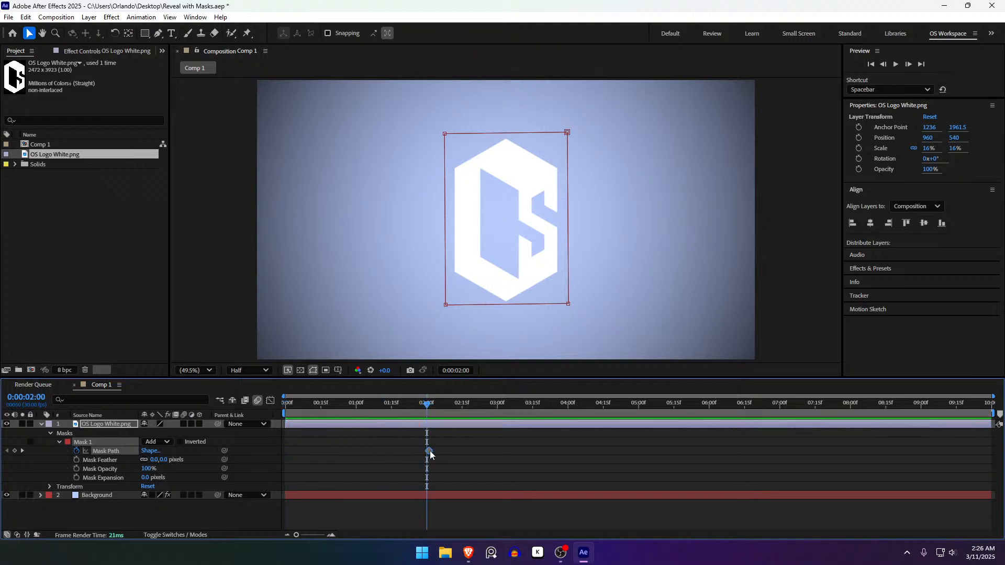
left_click(430, 452)
left_click(445, 443)
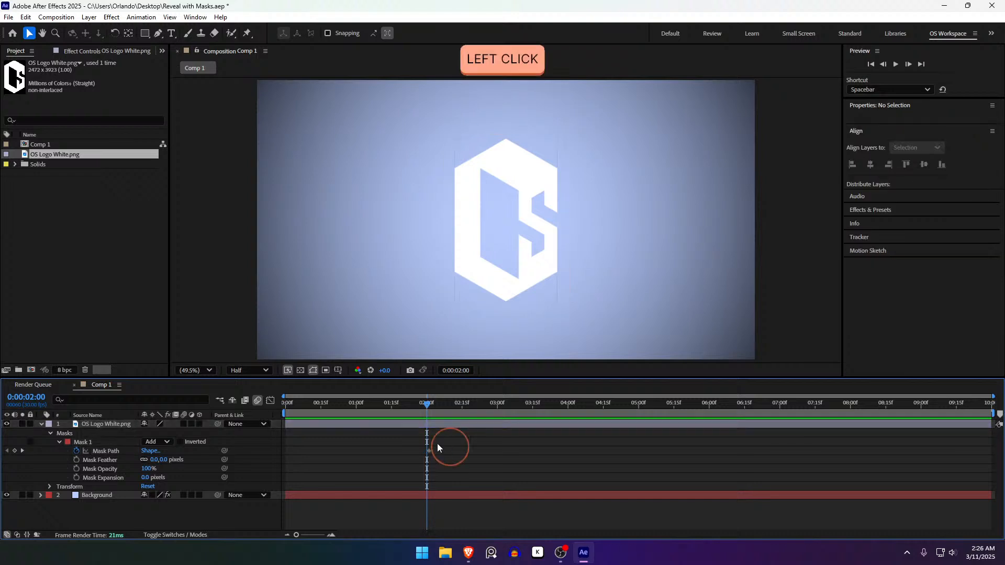
left_click(430, 451)
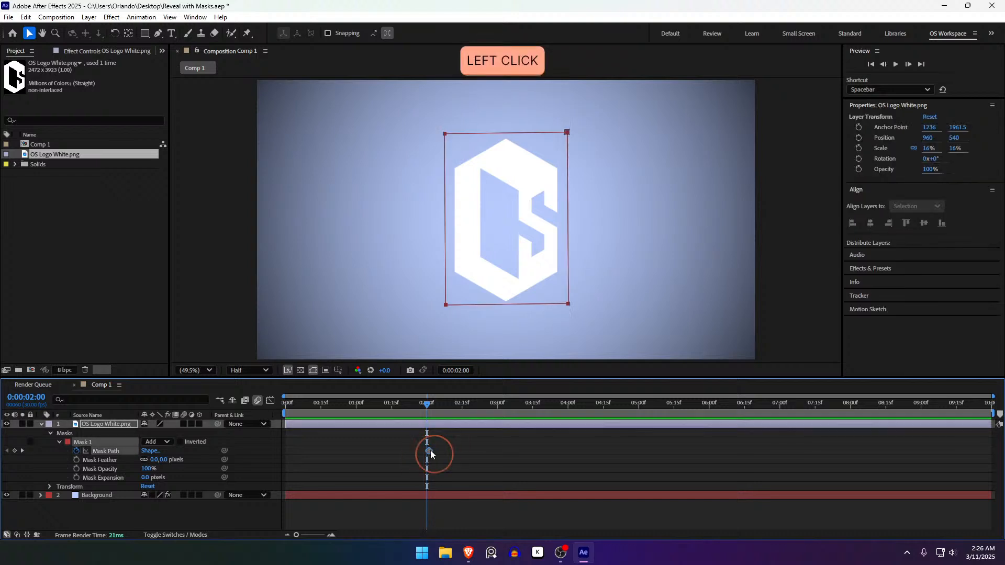
Go to 0:00:00:00 and start free-transforming the rectangular mask around the logo
left_click(430, 406)
scroll(540, 189, "up", 1)
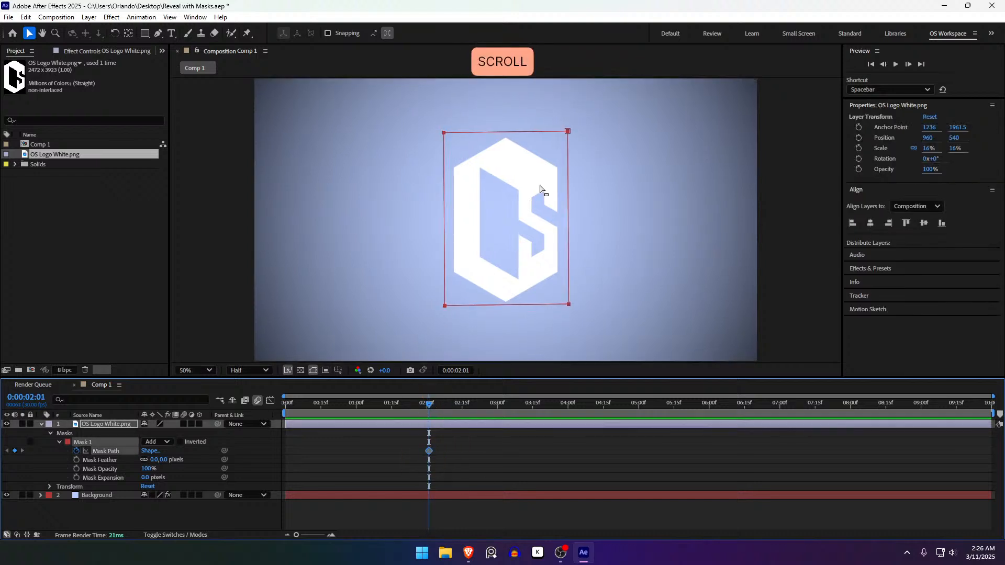
left_click_drag(427, 404, 287, 406)
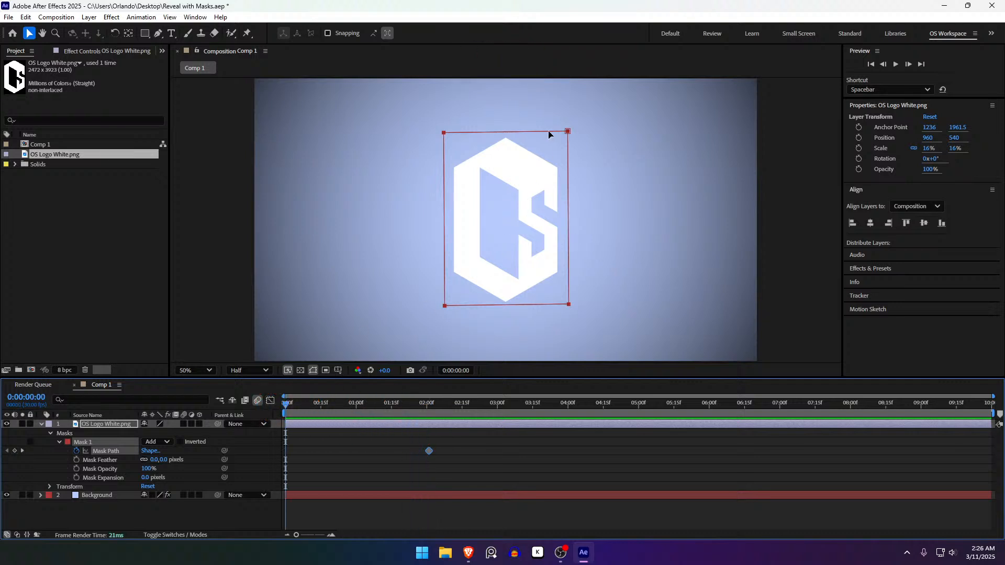
left_click(566, 134)
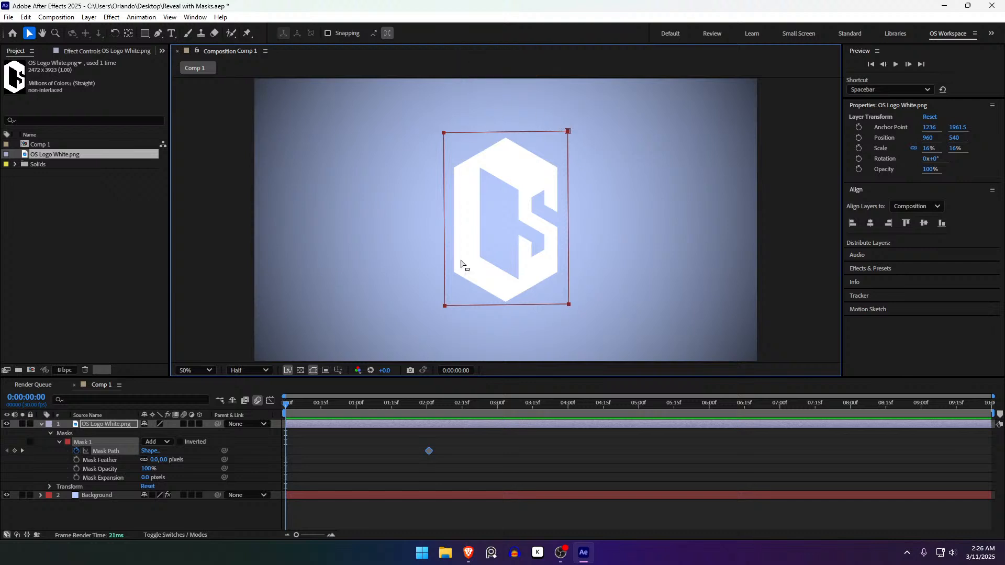
double_click(570, 133)
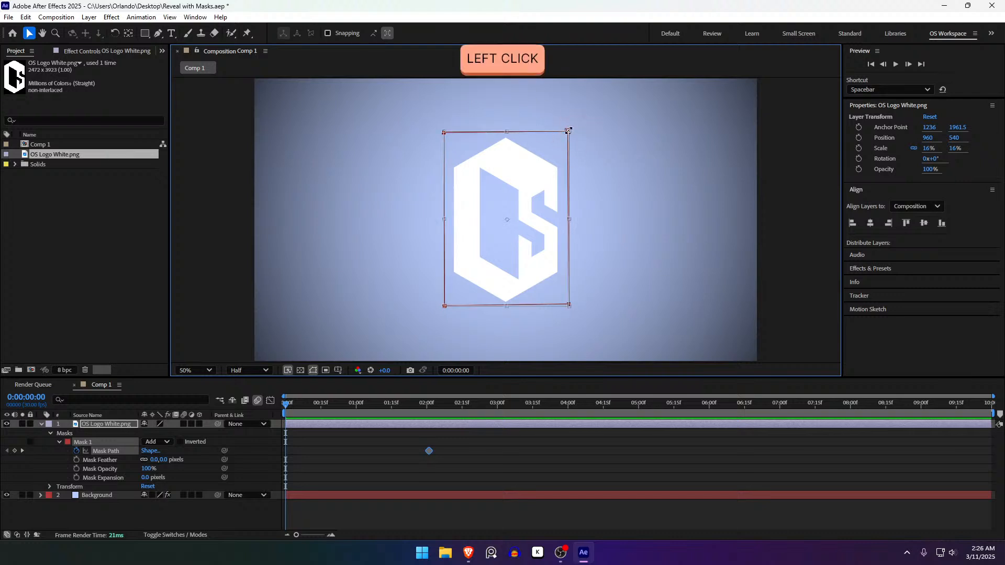
scroll(473, 131, "up", 2)
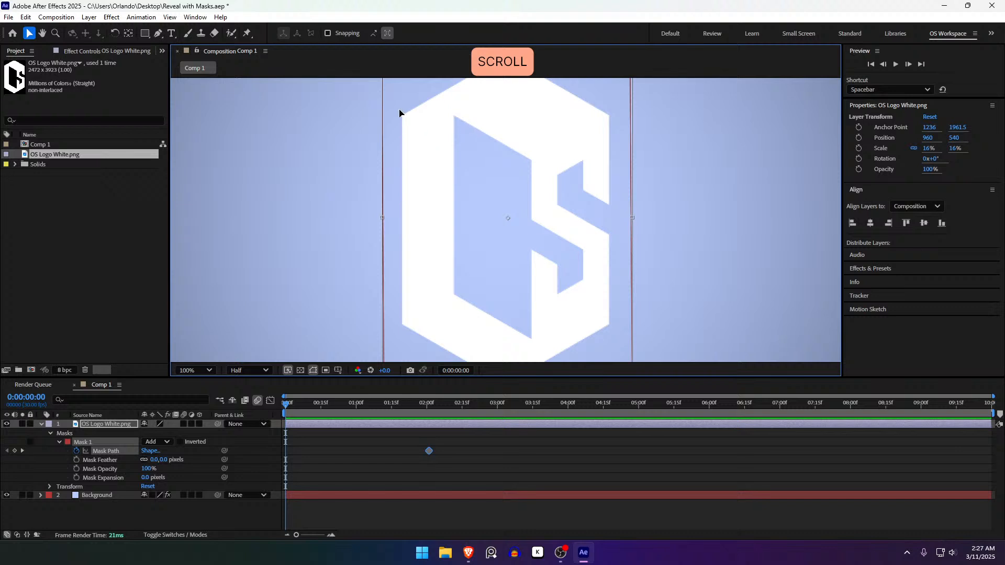
left_click_drag(396, 226, 395, 106)
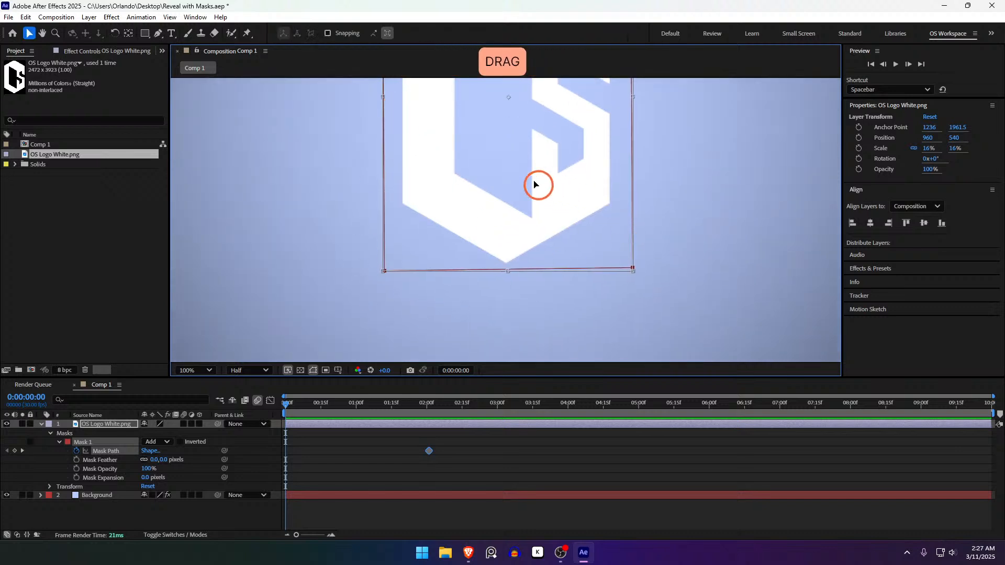
scroll(538, 189, "down", 2)
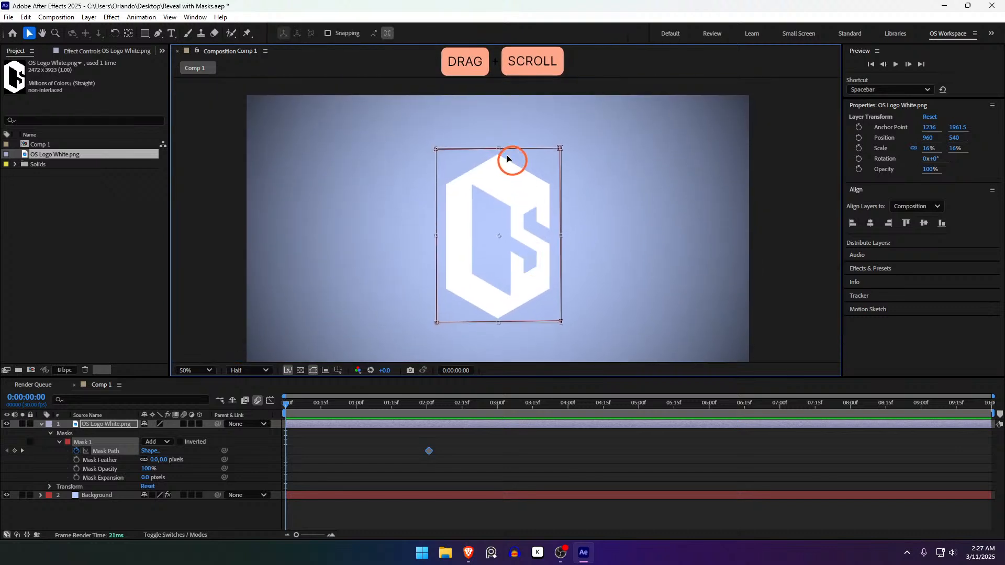
left_click_drag(499, 149, 483, 273)
key("ctrl+z")
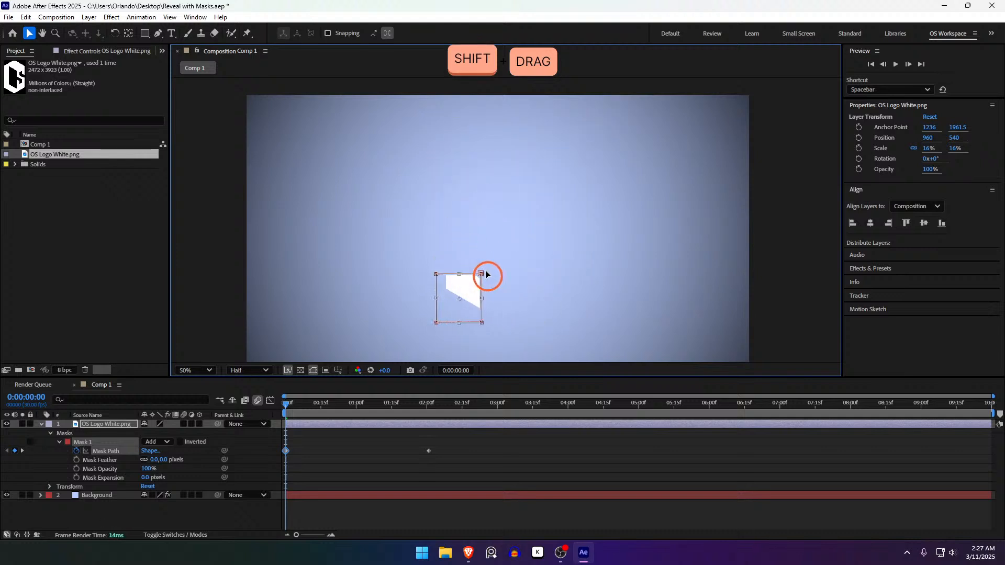
key("ctrl+z")
At 0:00:00:00, lower the mask's upper edge into a thin strip and place it just below the logo
left_click_drag(500, 148, 496, 312)
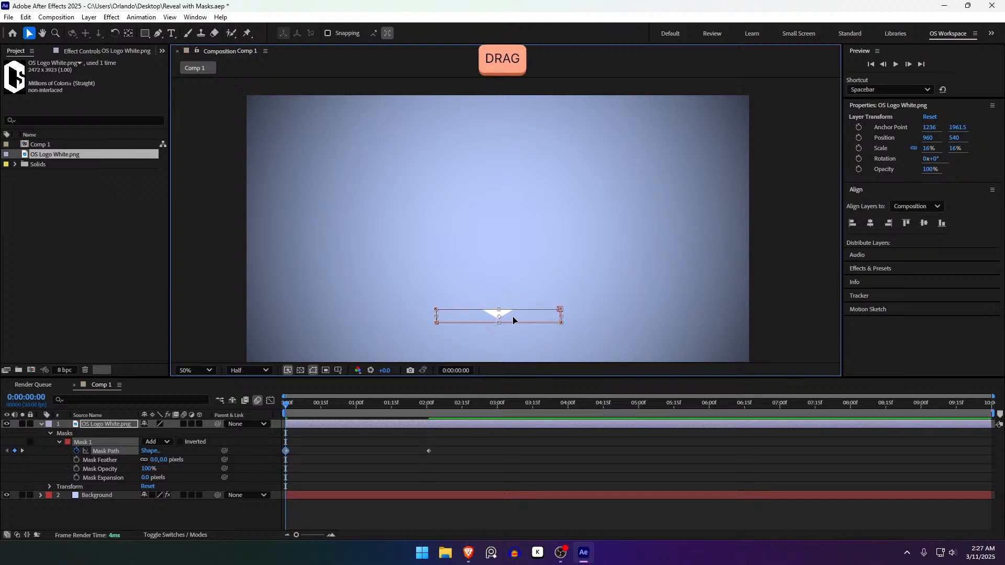
left_click(517, 321)
mouse_move(516, 321)
left_mouse_down()
mouse_move(499, 243)
mouse_move(517, 312)
mouse_move(508, 327)
left_mouse_up()
left_click(498, 325)
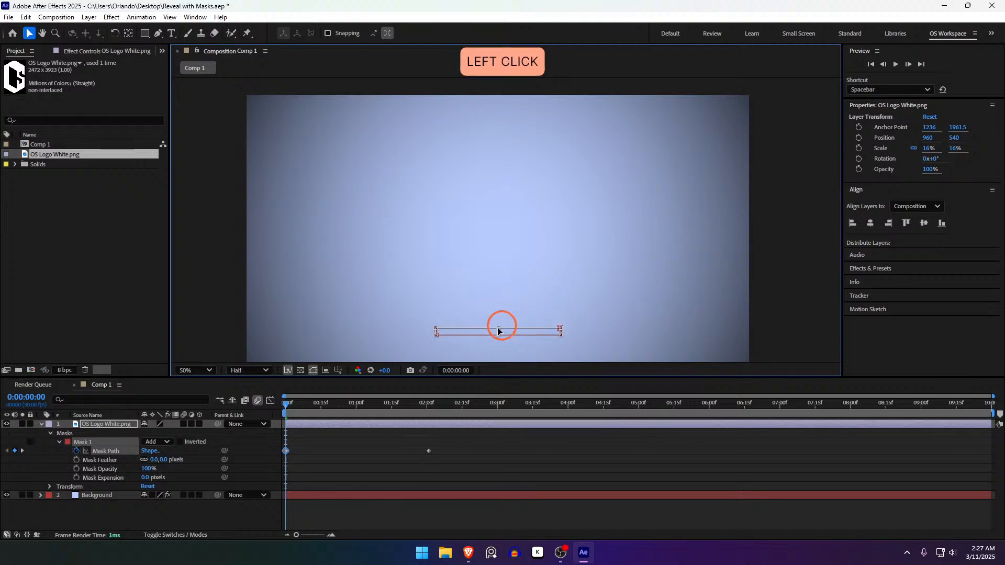
Deselect the mask and preview the bottom-to-top logo reveal from 0:00:00:00
left_click(385, 449)
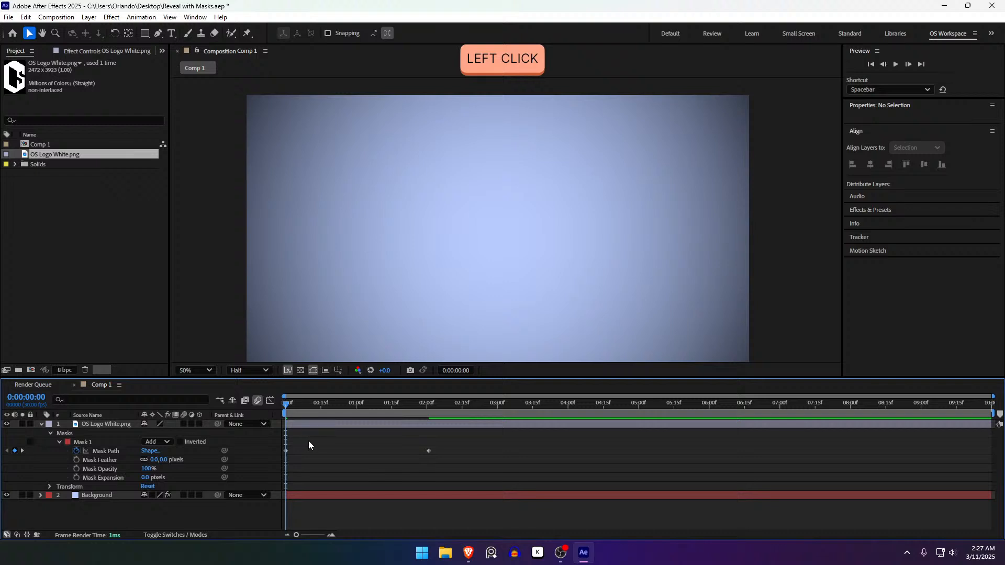
key("space")
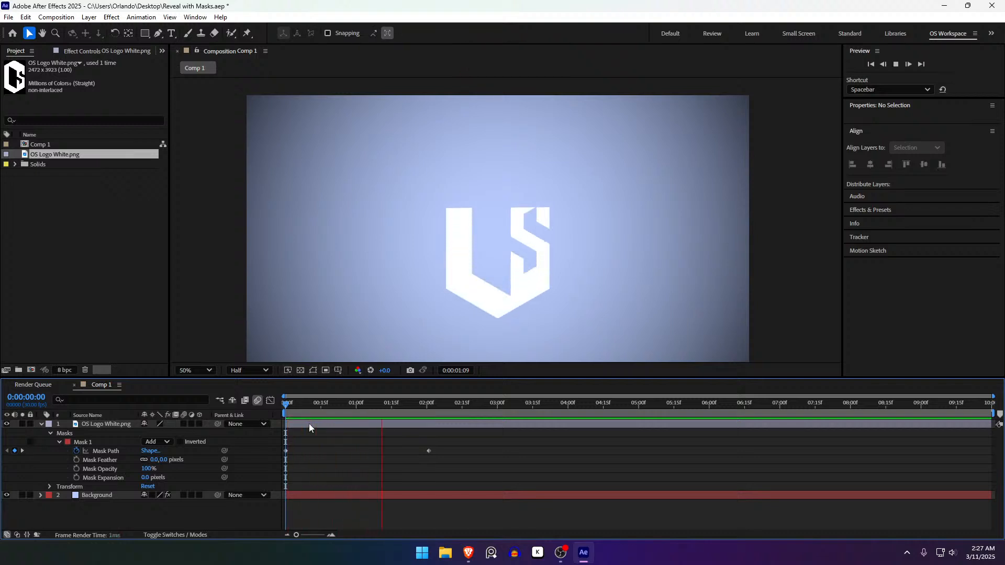
left_click_drag(299, 414, 281, 470)
key("space")
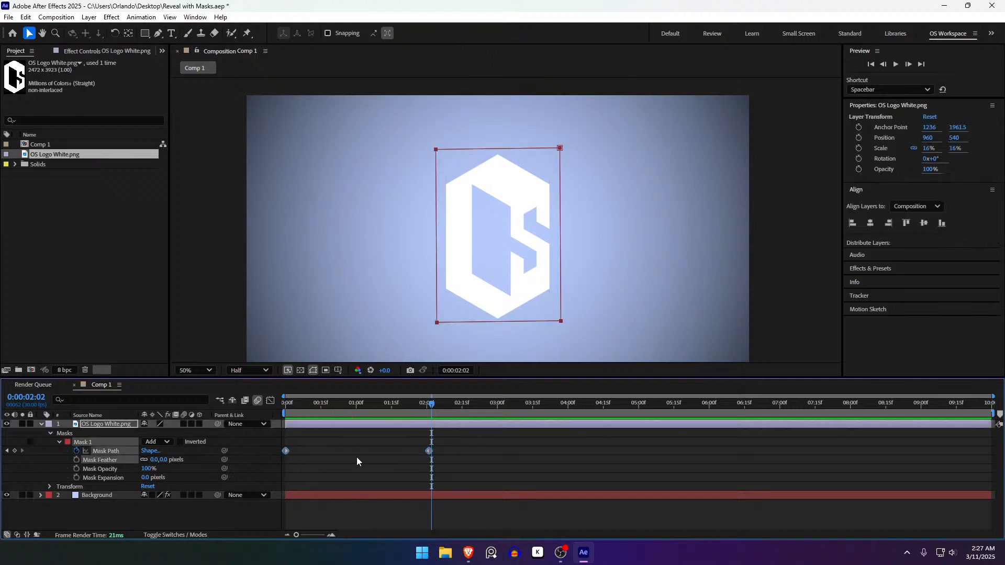
Apply Easy Ease to both Mask Path keyframes, leaving only the one near 0:00:02:00 selected
key("F9")
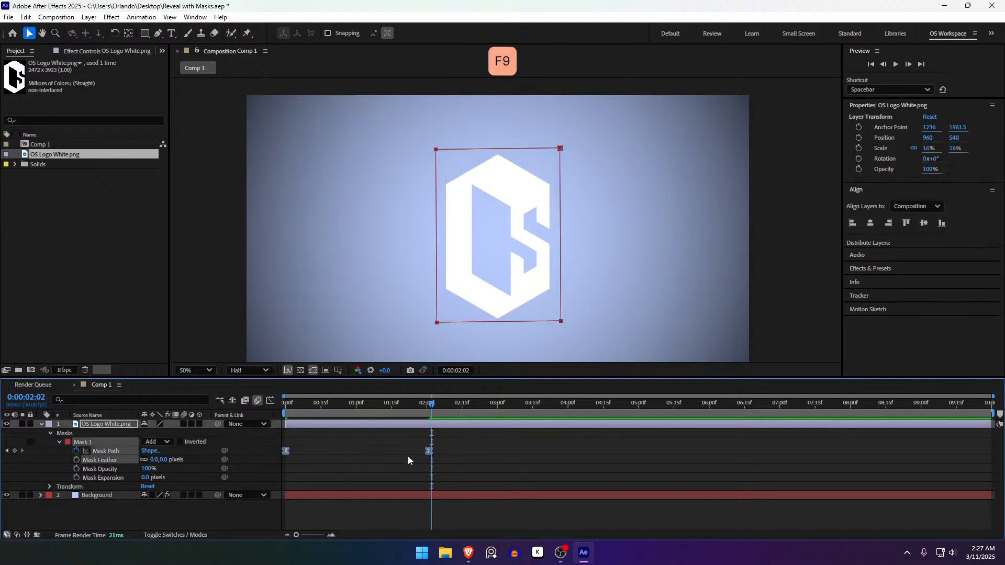
left_click(430, 465)
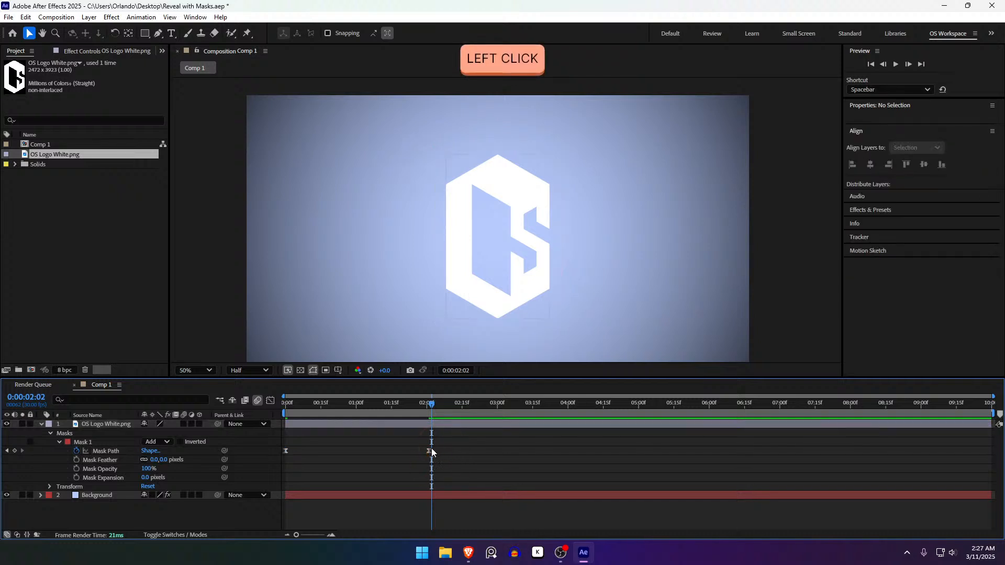
left_click(429, 451)
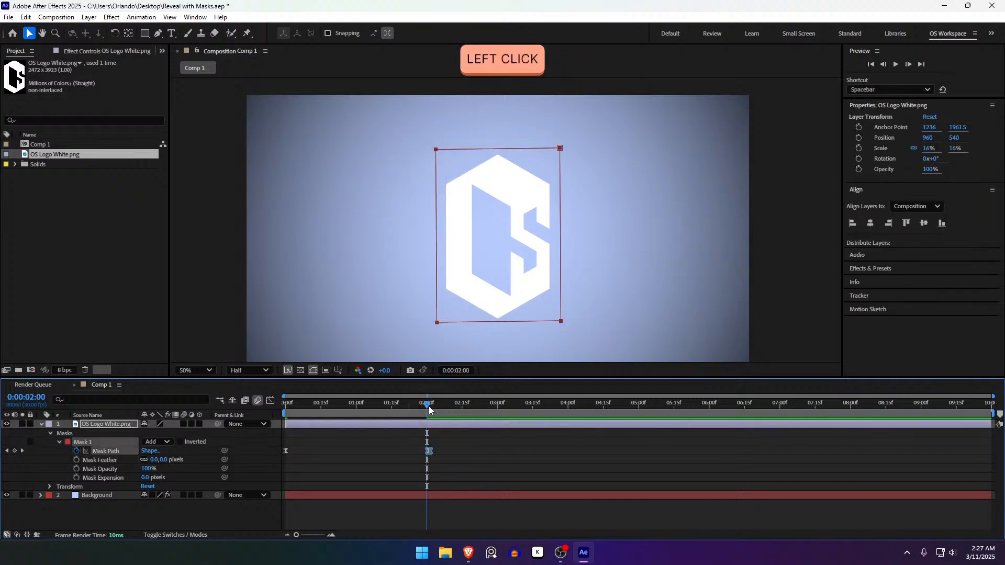
Preview the eased reveal from 0:00:00:00, then scrub to the final Mask Path keyframe
left_click_drag(431, 404, 278, 414)
key("space")
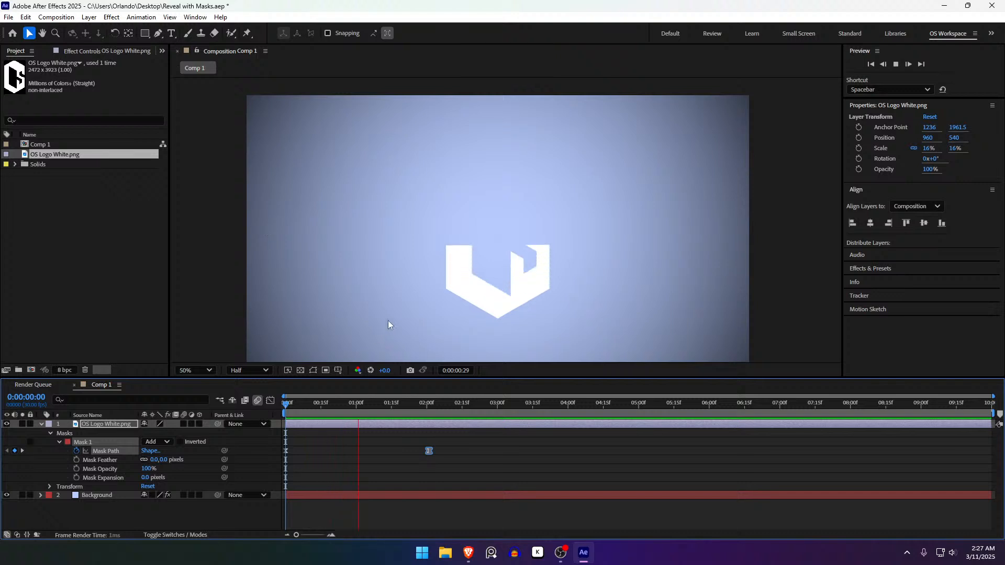
left_click(392, 404)
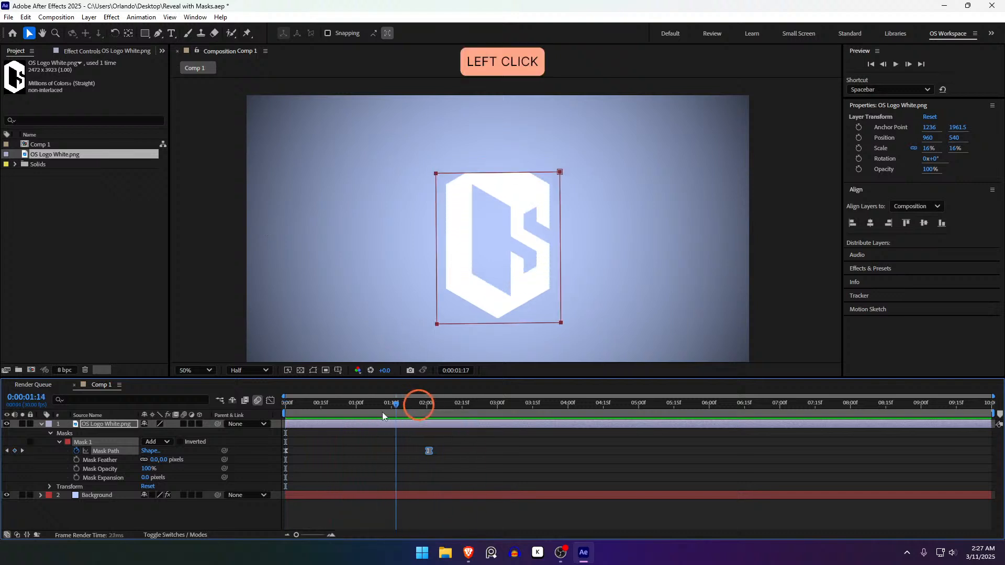
left_click_drag(393, 406, 431, 440)
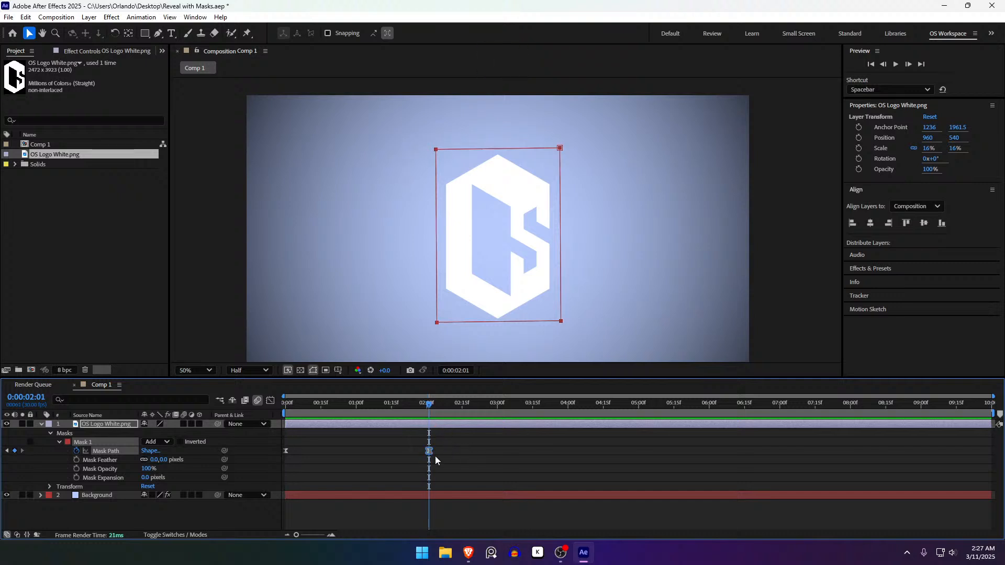
In the Graph Editor, extend the final Mask Path keyframe's incoming speed handle back to about 0:00:01:00
left_click(270, 401)
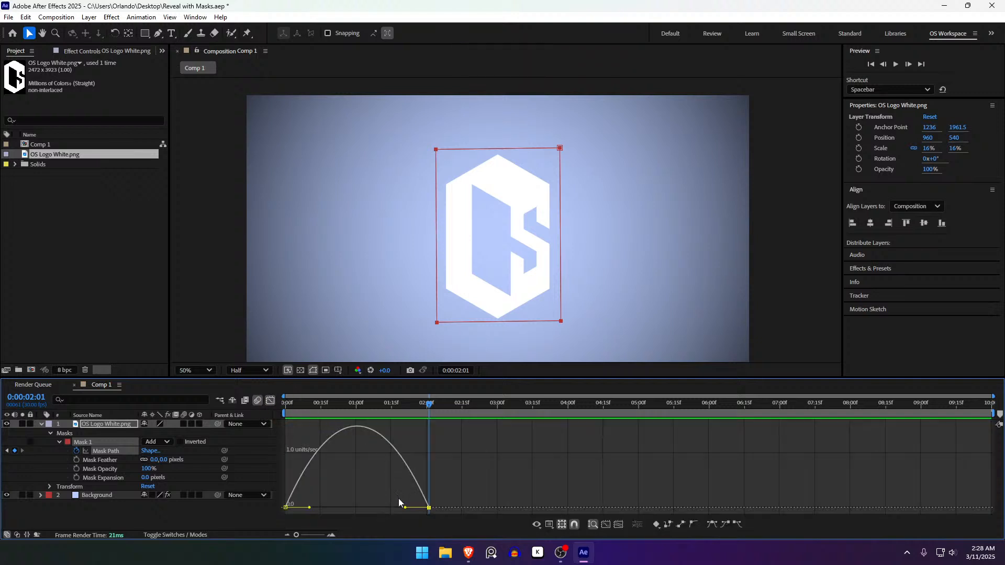
left_click(406, 509)
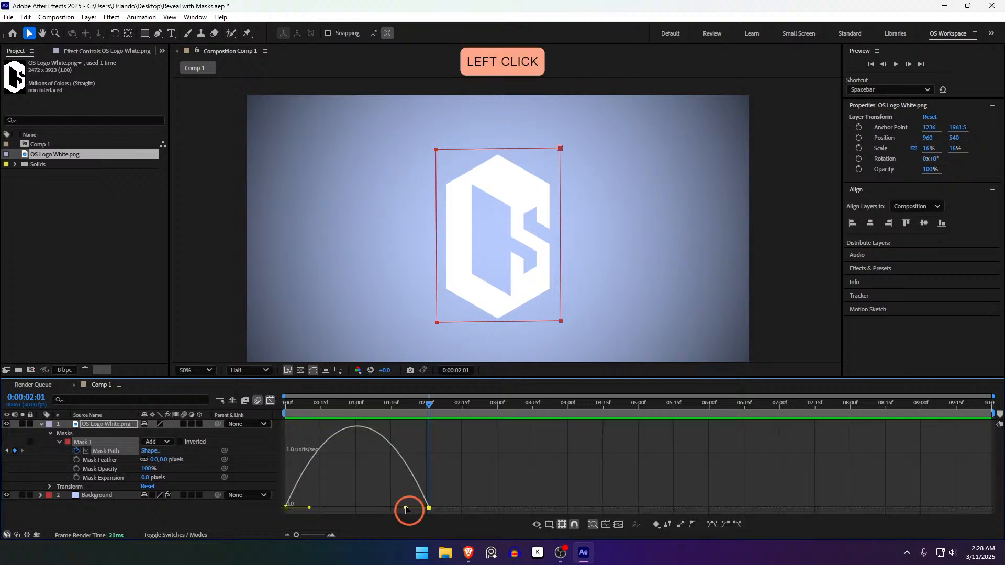
left_click_drag(406, 509, 358, 508)
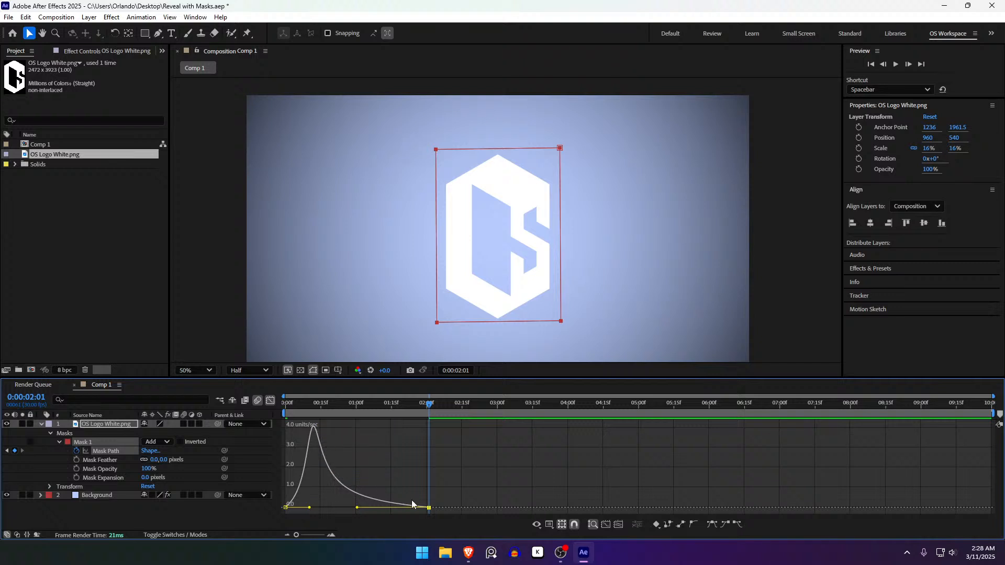
Scrub from 0:00:00:00 to about 0:00:01:16 and compare the mask's movement with its start, peak and slowdown on the speed curve
left_click(289, 404)
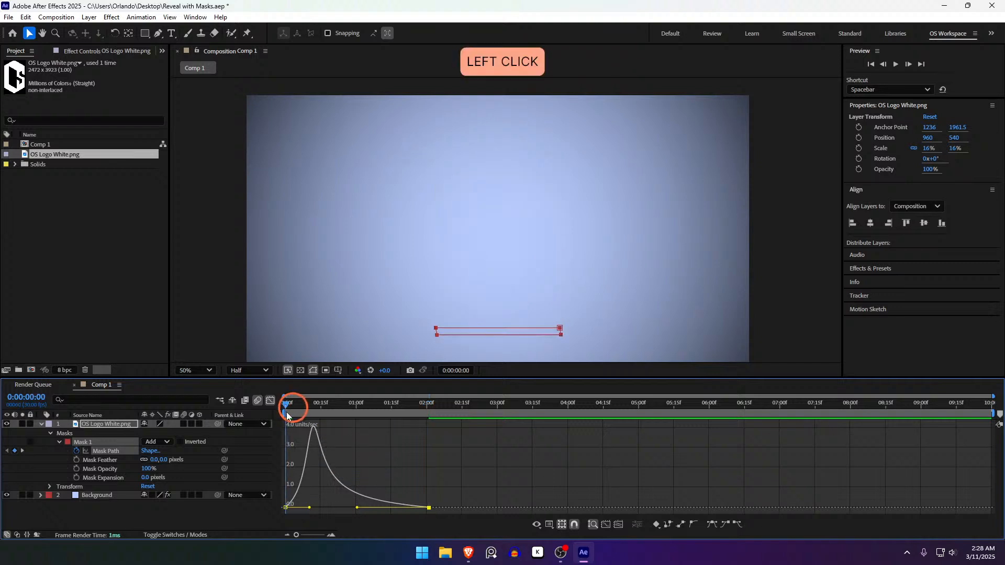
left_click_drag(287, 416, 293, 419)
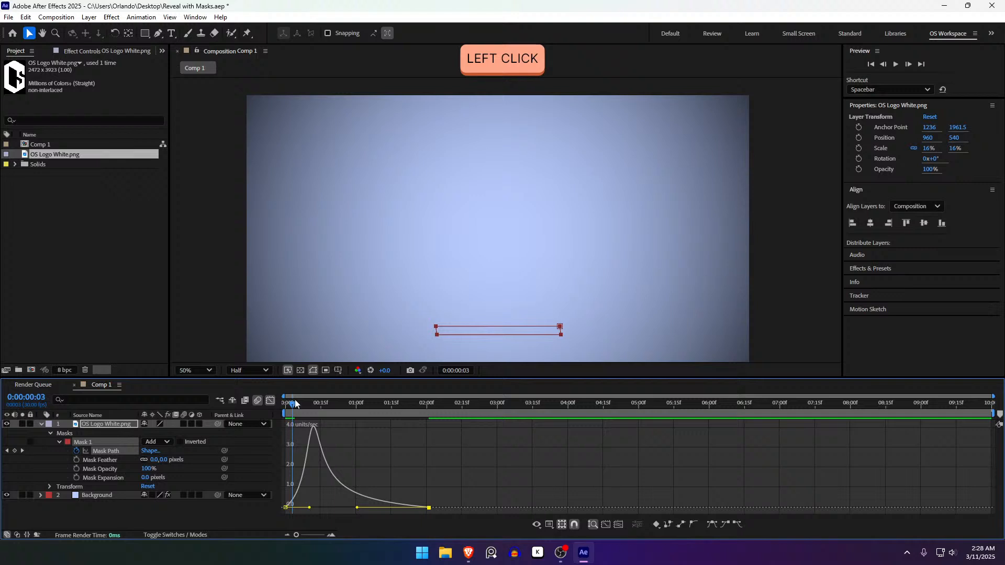
left_click_drag(296, 404, 271, 422)
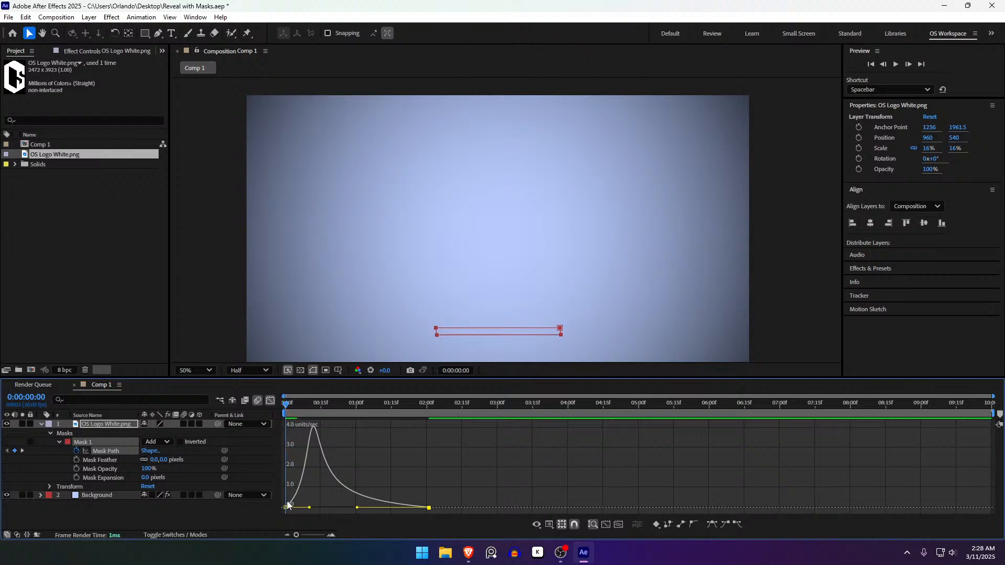
mouse_move(294, 502)
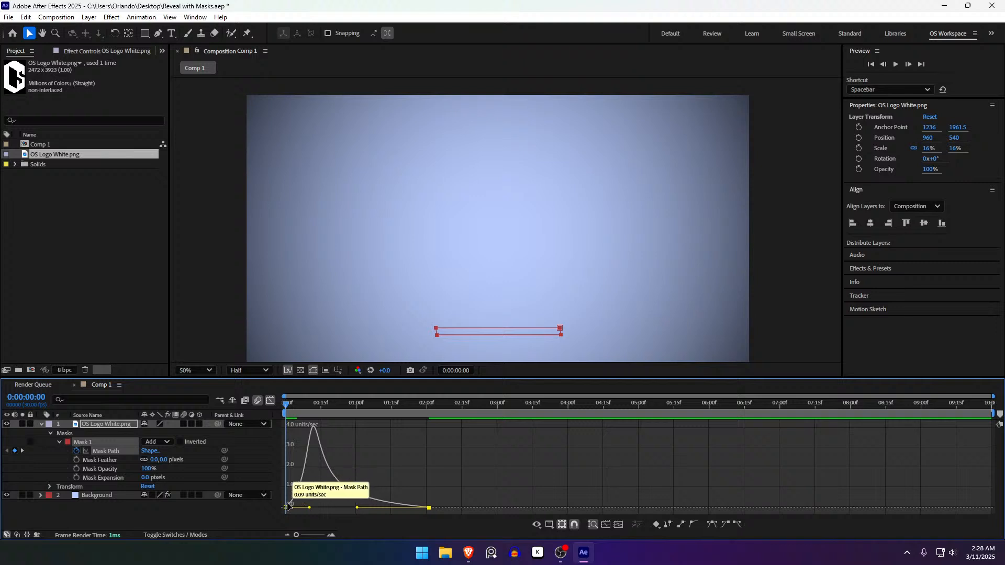
left_click(309, 404)
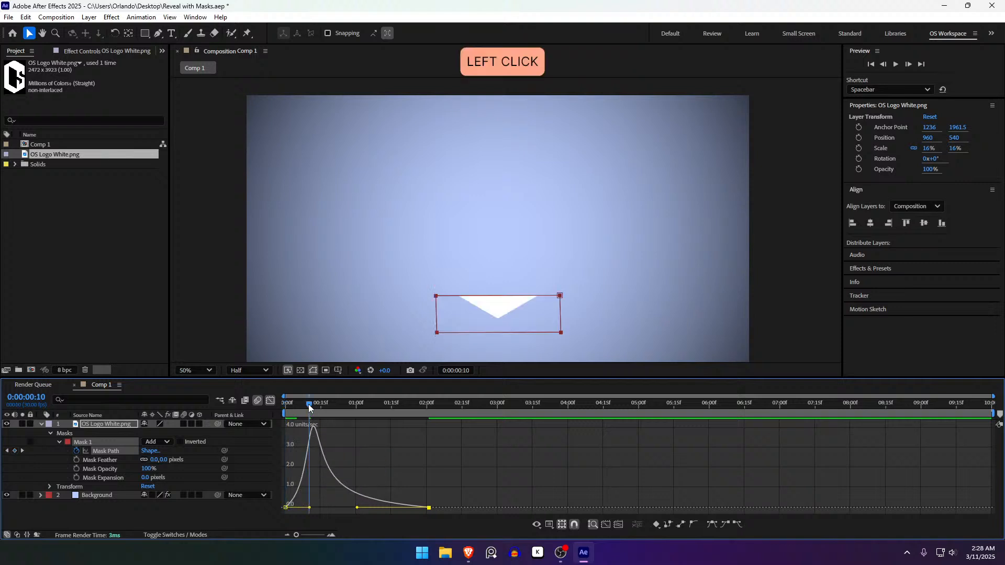
left_click_drag(309, 404, 314, 404)
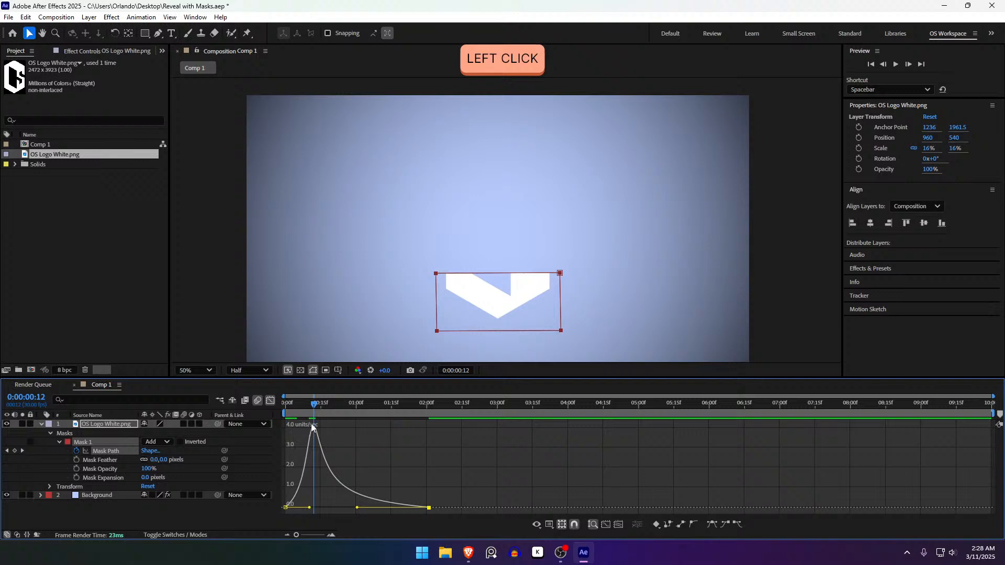
mouse_move(315, 428)
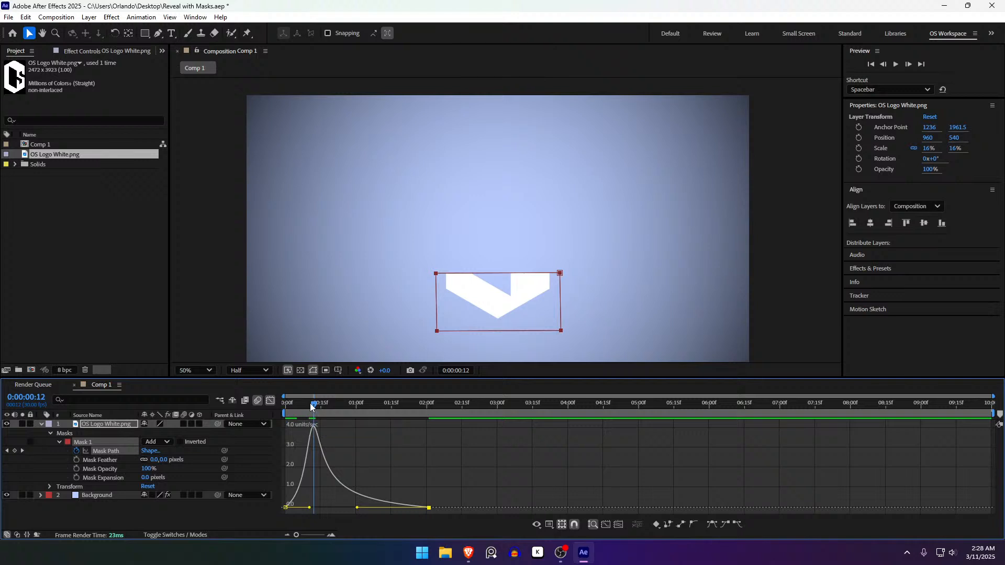
left_click(311, 406)
mouse_move(314, 431)
left_click_drag(316, 413, 399, 504)
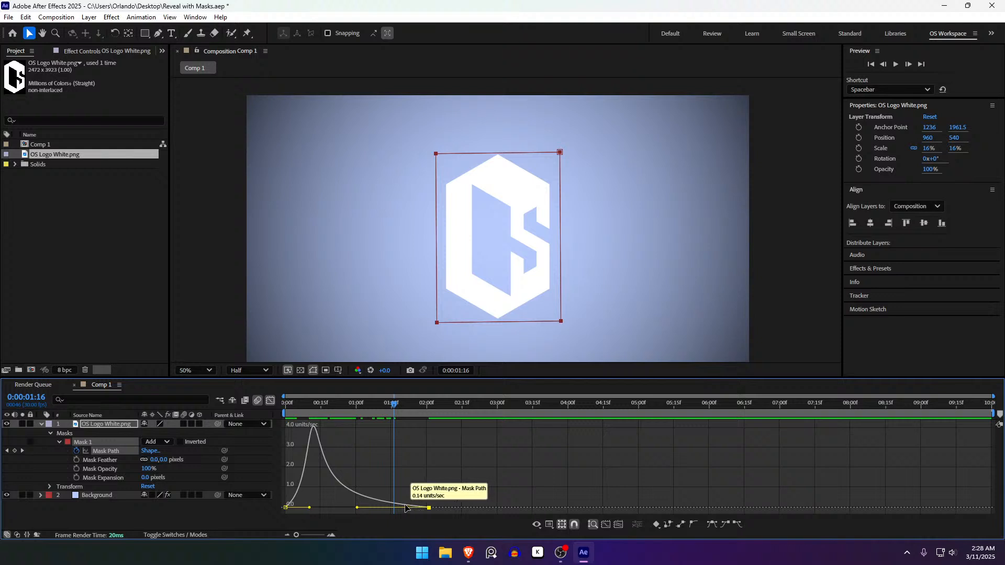
Return to 0:00:00:00, close the Graph Editor and clear the layer selection
left_click_drag(394, 404, 294, 412)
left_click(270, 401)
left_click(354, 455)
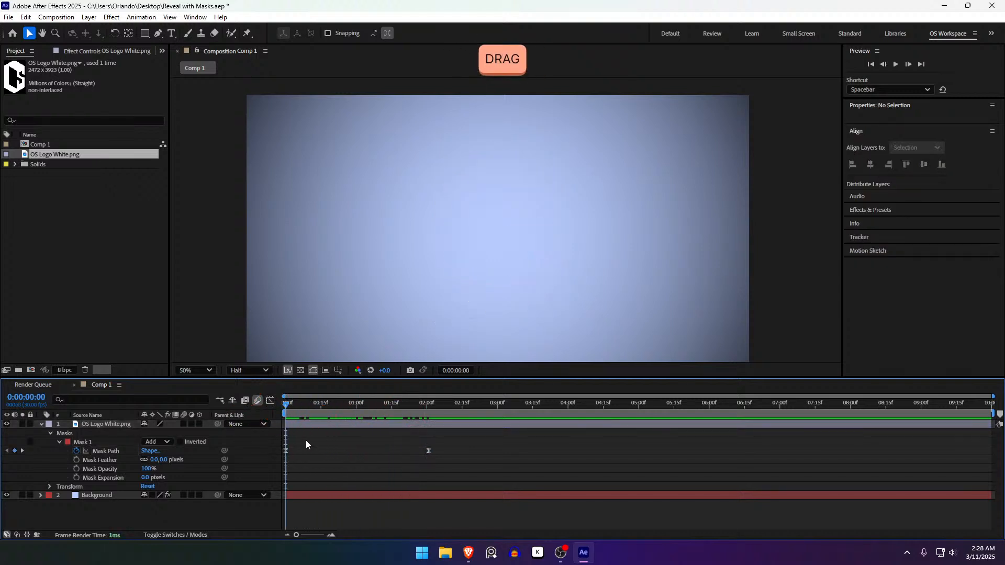
Preview the adjusted logo reveal from the start, replaying it several times from 0:00:00:05
key("space")
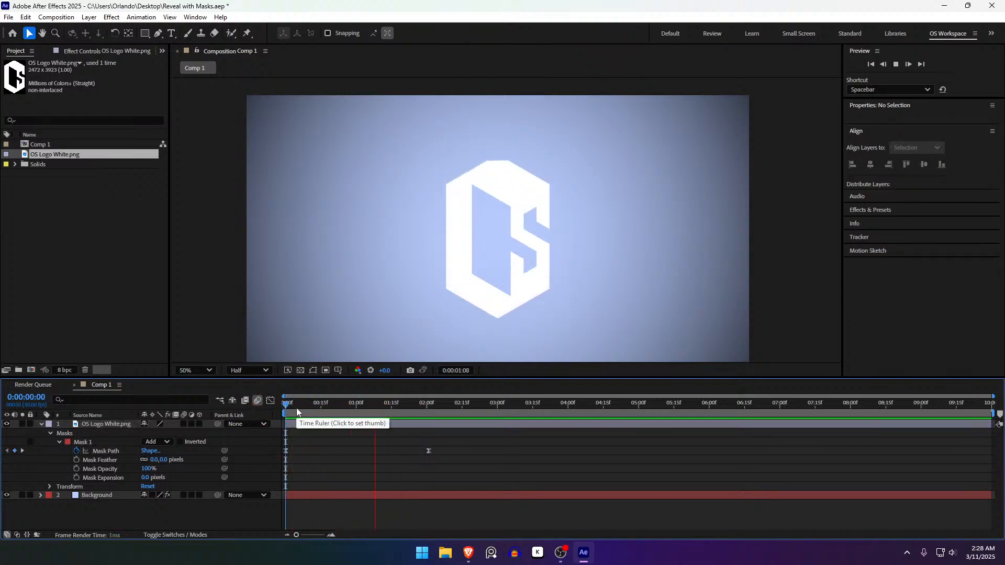
left_click(297, 407)
key("space")
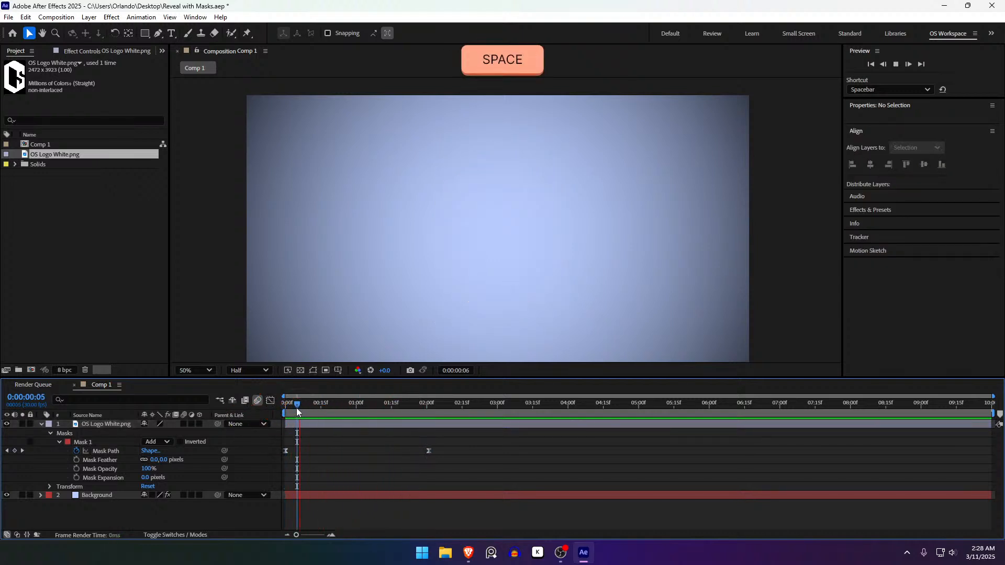
key("space")
key("space")
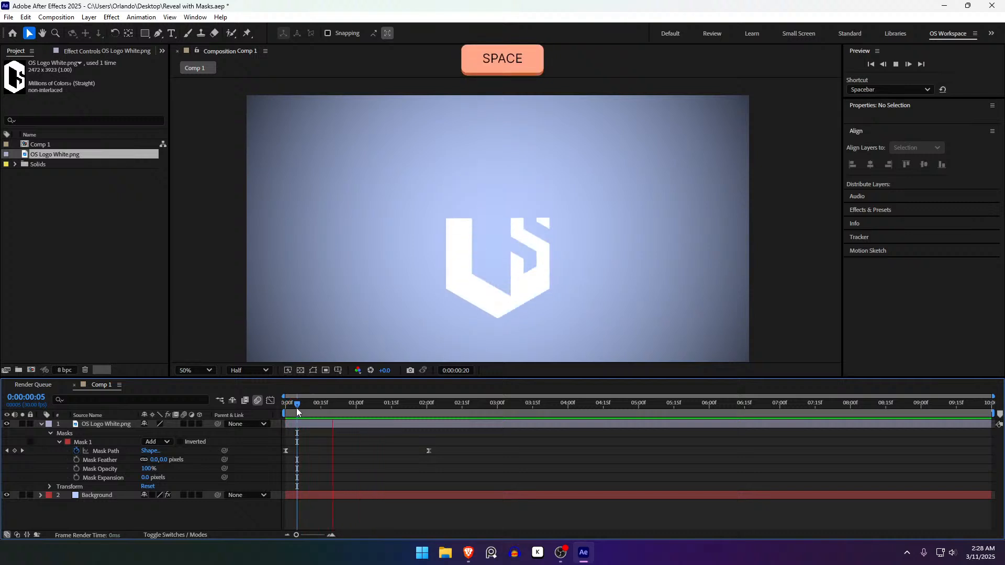
key("space")
key("space")
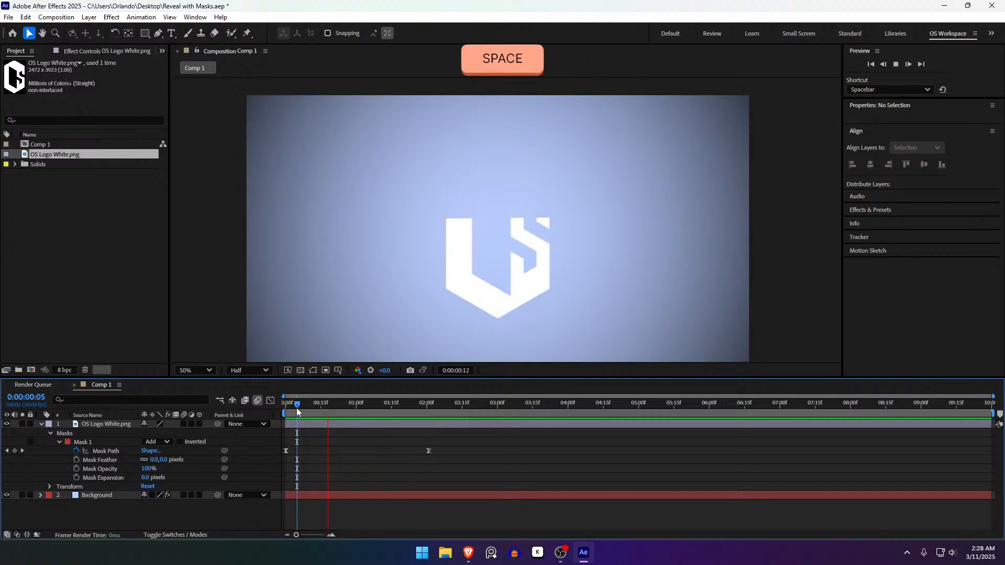
At 0:00:02:01, raise the mask's two top corners further above the logo and clear the selection
left_click_drag(296, 408, 430, 456)
left_click(430, 458)
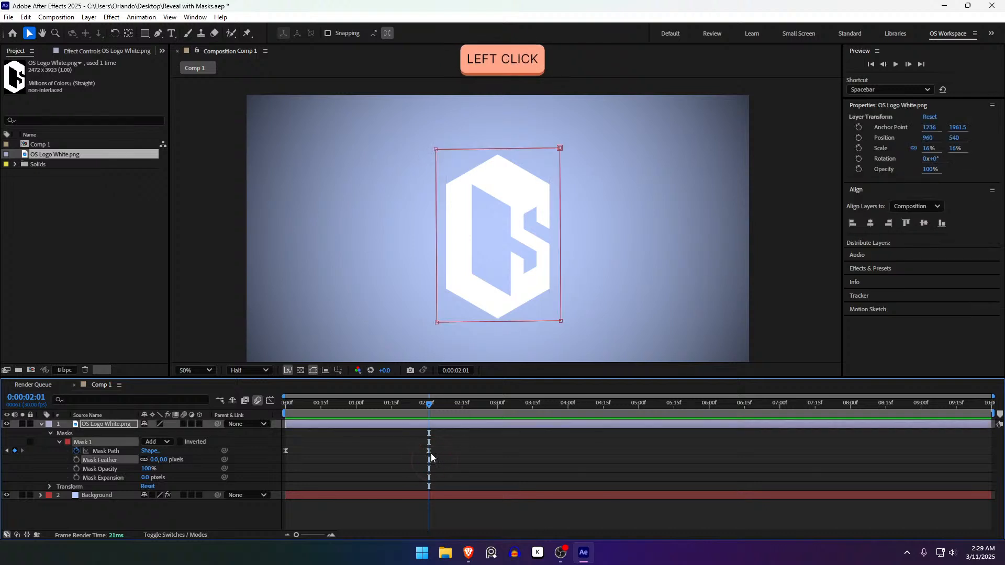
left_click(498, 153, "shift")
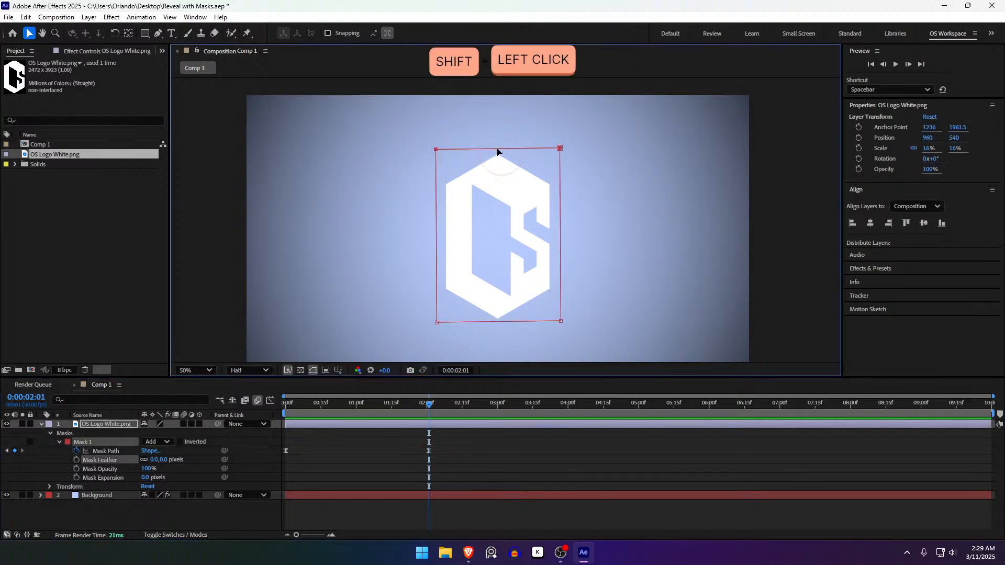
left_click_drag(498, 152, 499, 142)
left_click(476, 464)
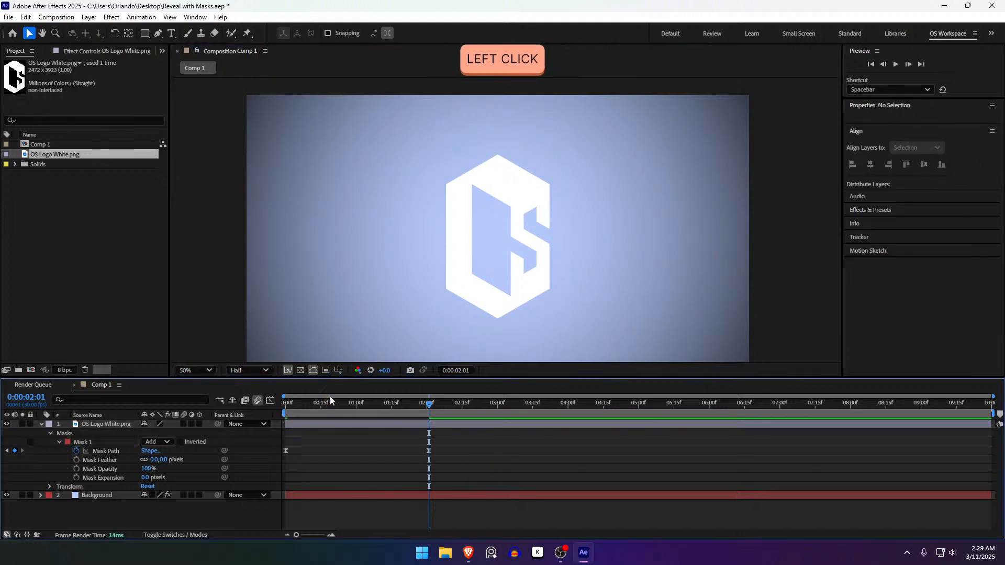
Scrub and preview the logo reveal to check the adjusted mask's motion, stopping at 0:00:00:18
left_click_drag(330, 401, 328, 449)
key("space")
left_click(295, 412)
left_click(295, 433)
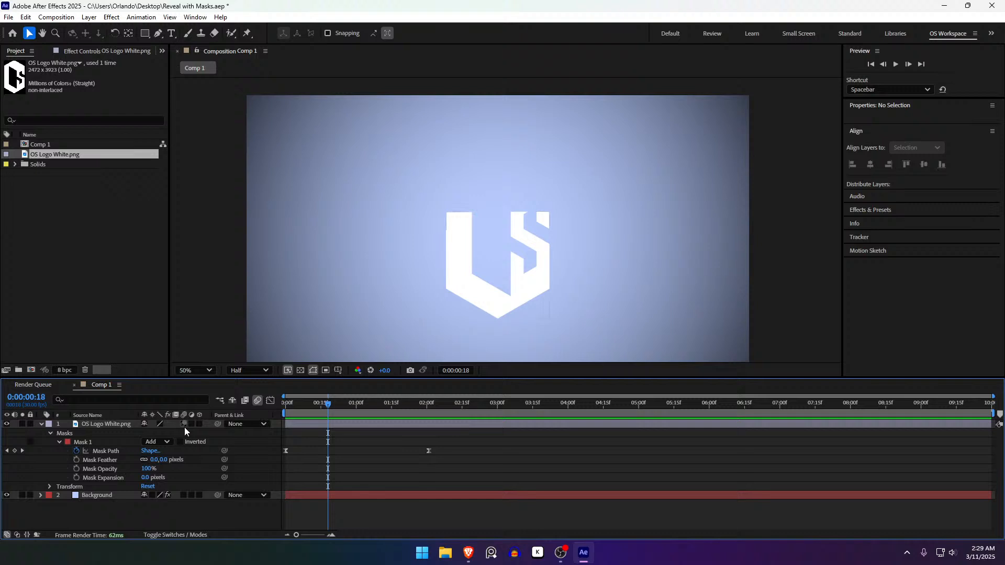
Enable motion blur on the OS Logo White.png layer and preview the reveal from 0:00:00:00
left_click(157, 535)
left_click(157, 536)
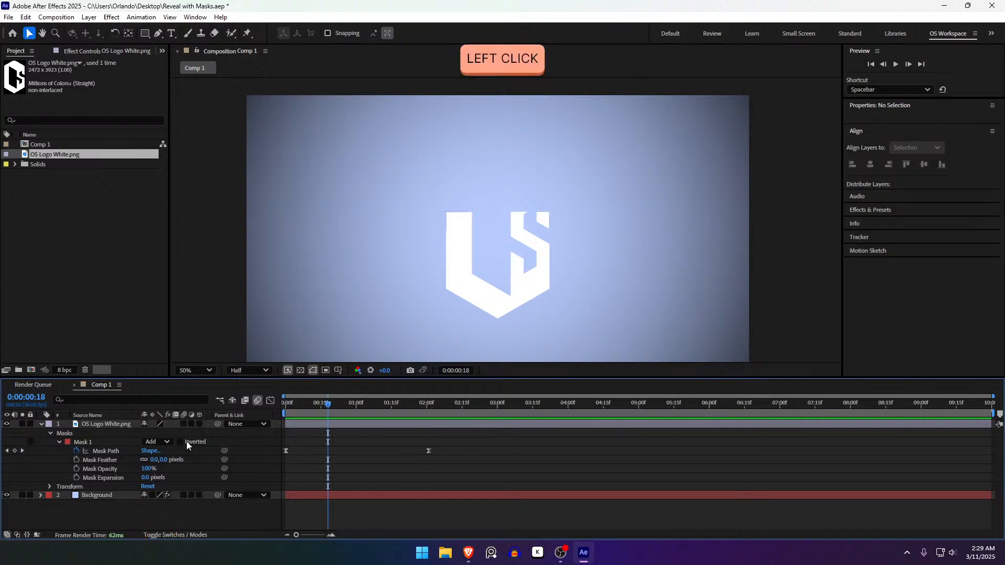
left_click(183, 425)
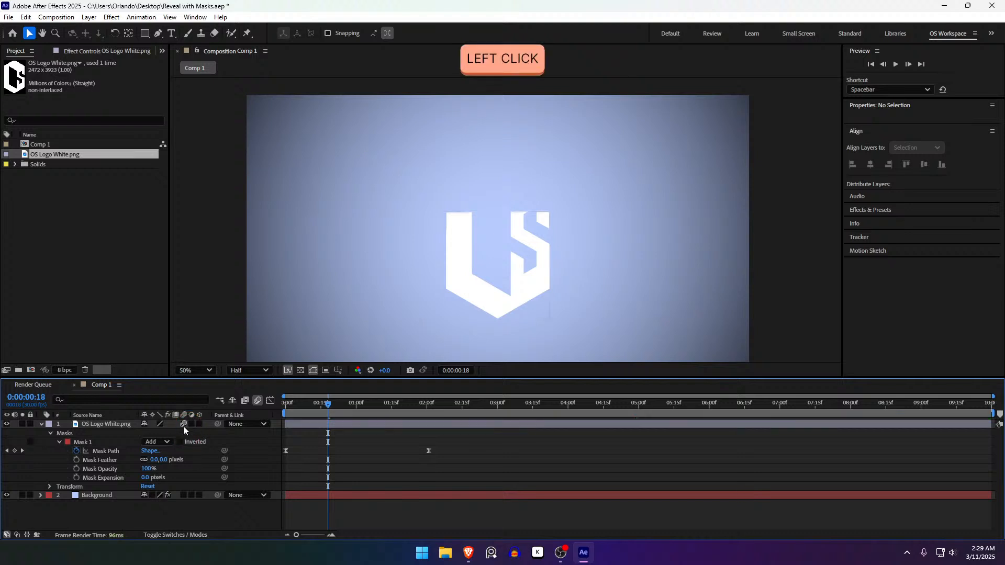
left_click(257, 403)
left_click_drag(325, 413, 214, 426)
key("space")
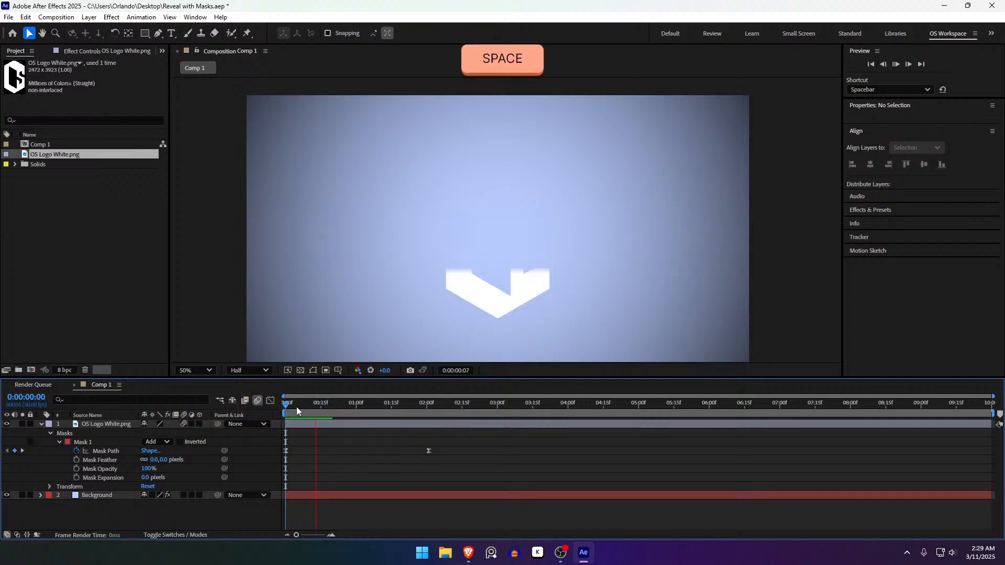
Magnify the logo to 200% at 0:00:00:12 and examine the motion blur along the mask's top edge
left_click(277, 413)
left_click_drag(278, 412, 314, 412)
scroll(501, 288, "up", 4)
left_click_drag(501, 288, 487, 130)
left_click_drag(496, 277, 498, 243)
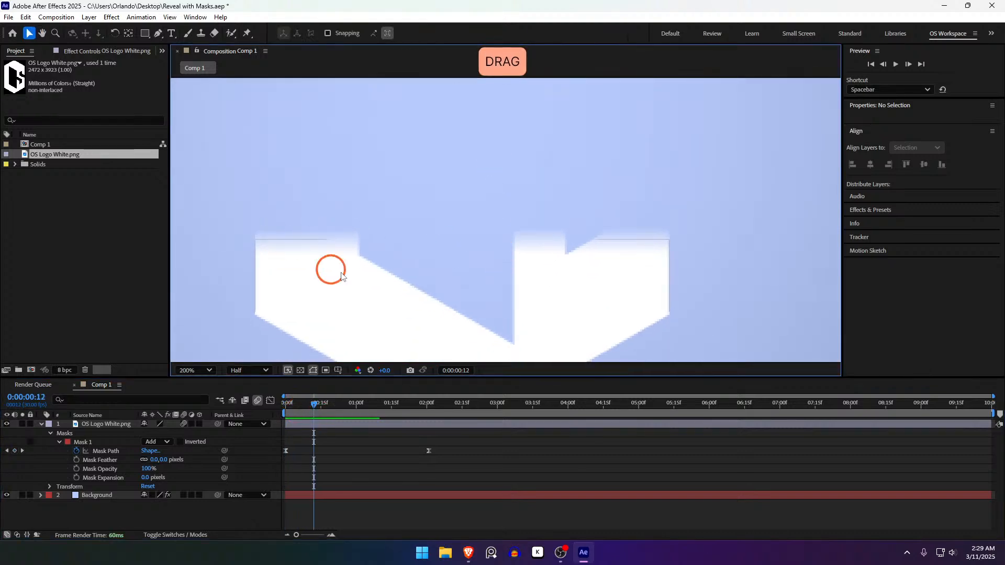
Fit the composition up to 100% in the viewer and preview the motion-blurred reveal from 0:00:00:00
left_click(194, 371)
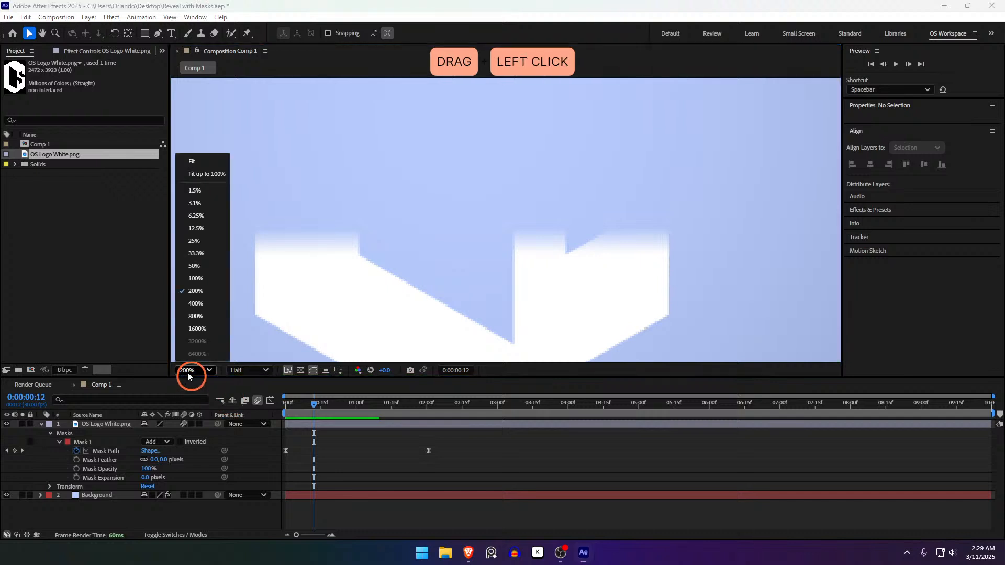
left_click(211, 173)
left_click_drag(313, 406, 286, 405)
key("space")
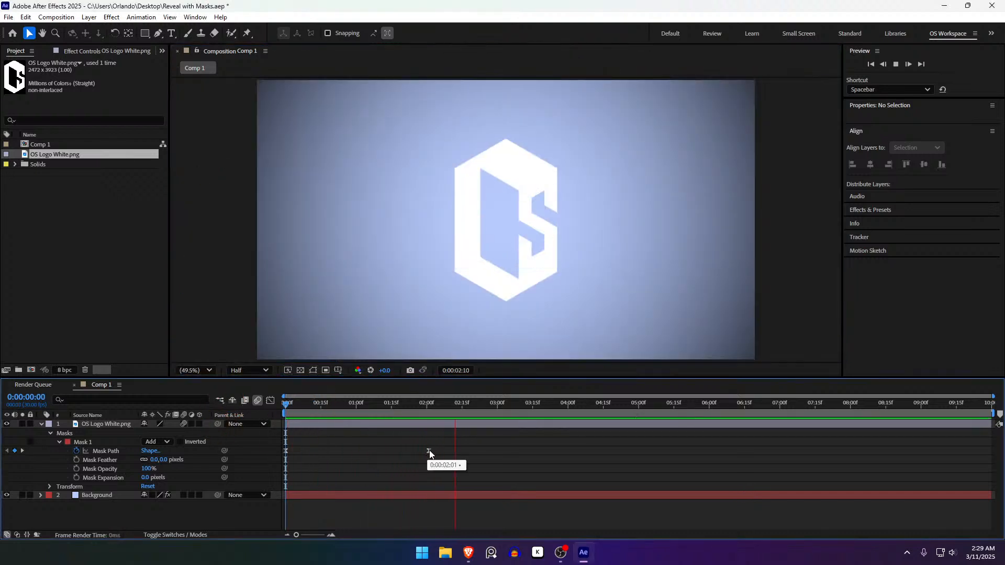
key("space")
Retime the final Mask Path keyframe to about 0:00:01:13 for a faster reveal, trying about 0:00:01:09 first
left_click_drag(428, 451, 374, 445)
left_click(363, 439)
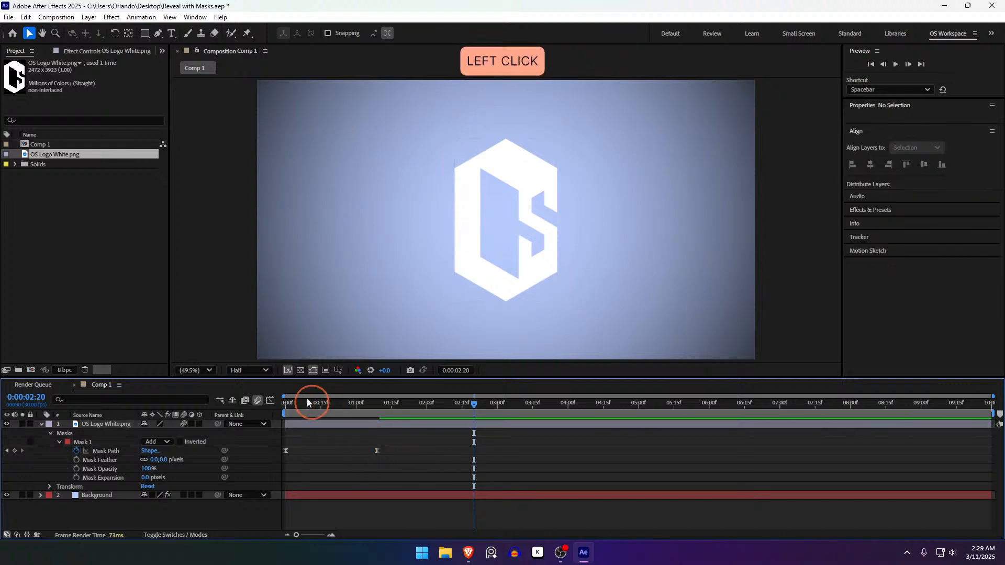
left_click(308, 400)
key("space")
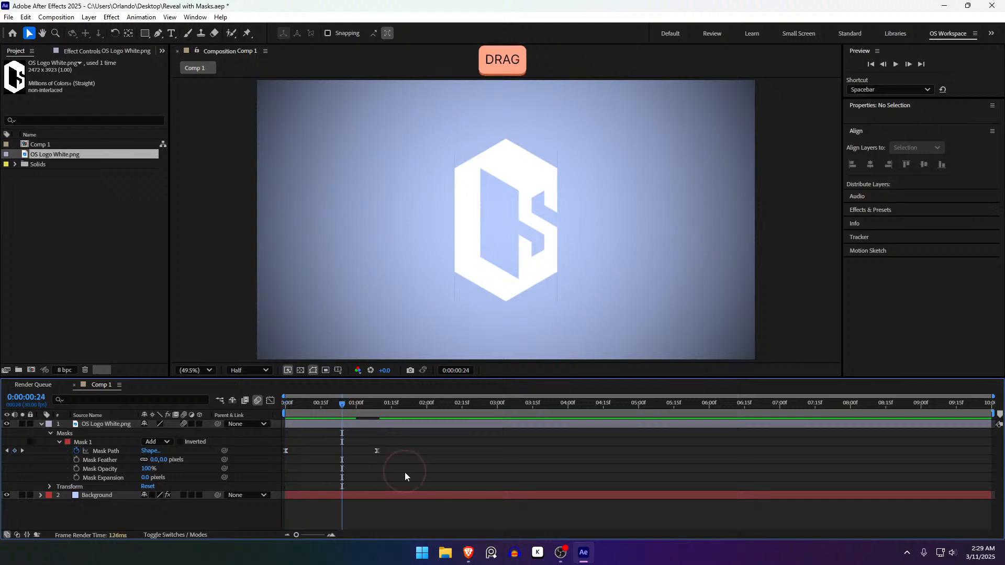
left_click_drag(376, 451, 387, 453)
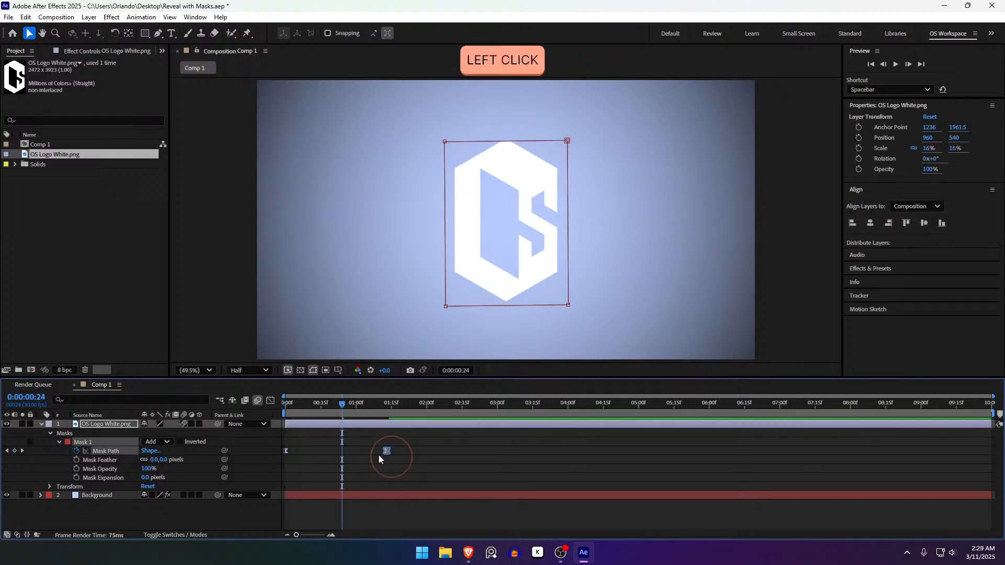
left_click(375, 461)
Preview the retimed logo reveal several times from 0:00:00:00
key("space")
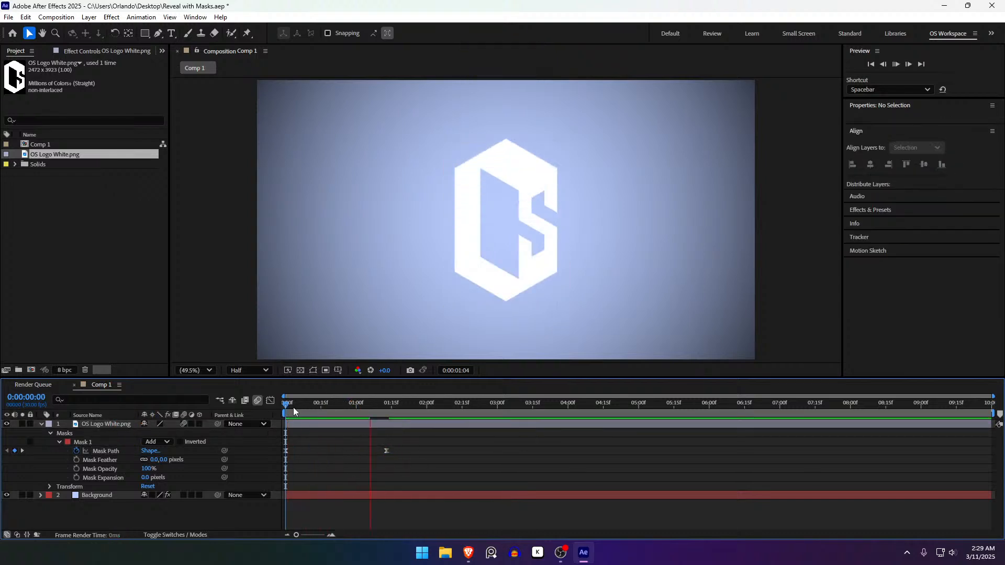
left_click(293, 408)
key("space")
left_click(294, 404)
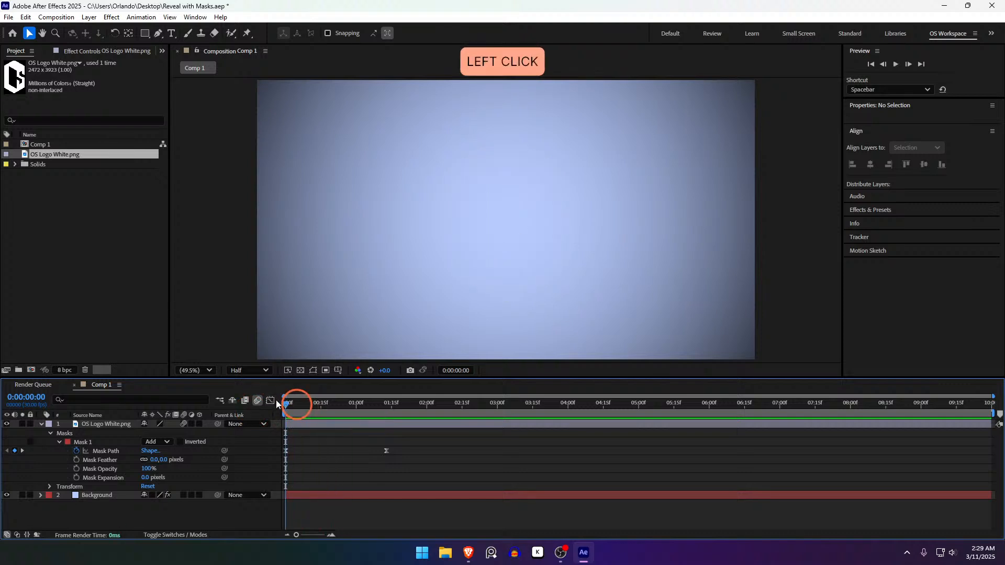
left_click(286, 404)
key("space")
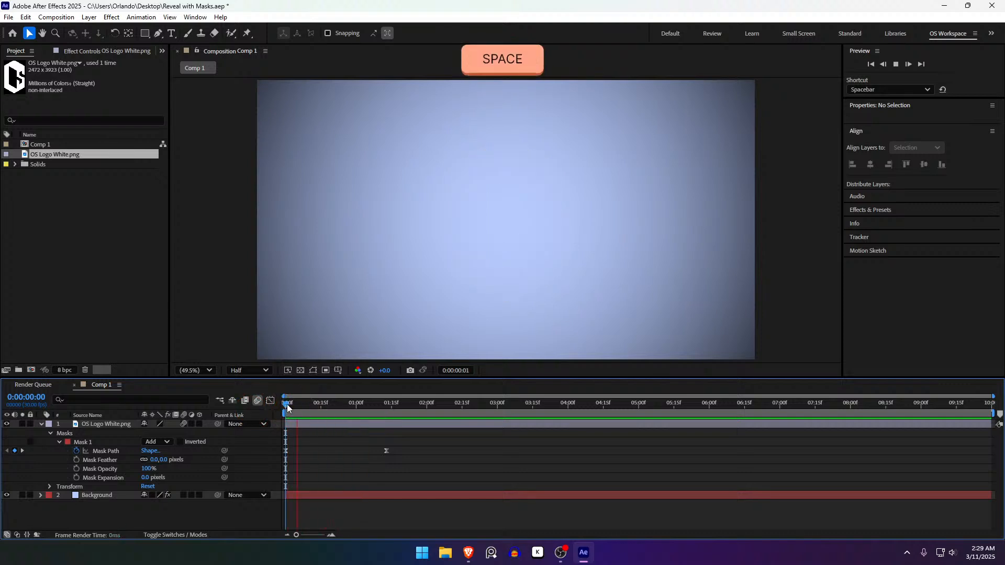
Go to 0:00:01:09, select the logo layer and collapse the Mask 1 properties
left_click_drag(287, 405, 379, 422)
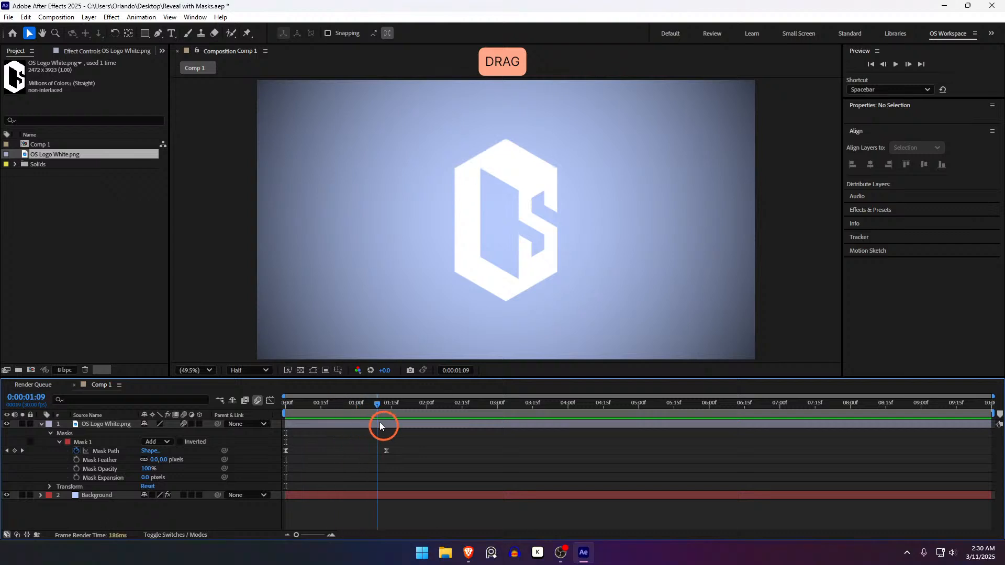
left_click(390, 424)
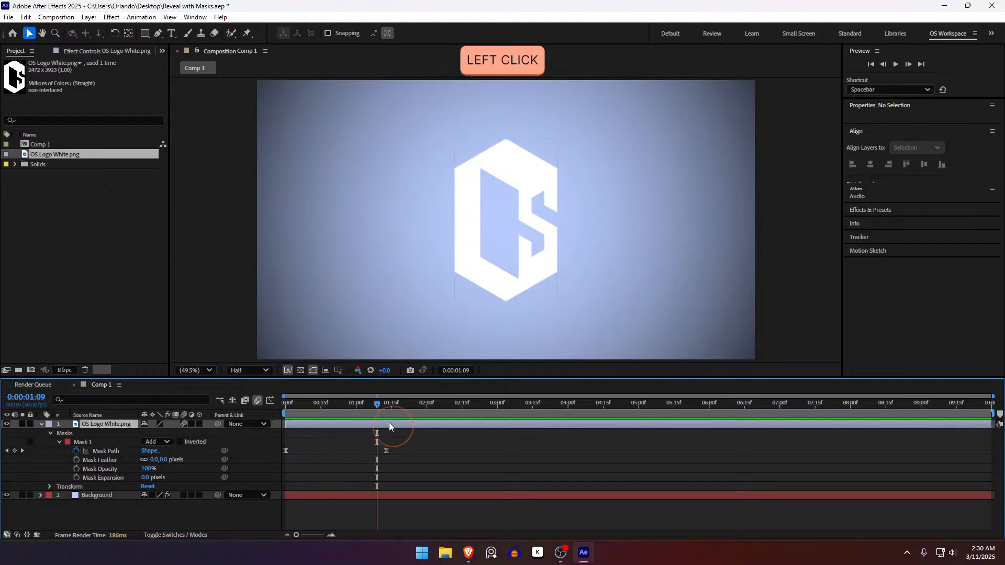
left_click(59, 441)
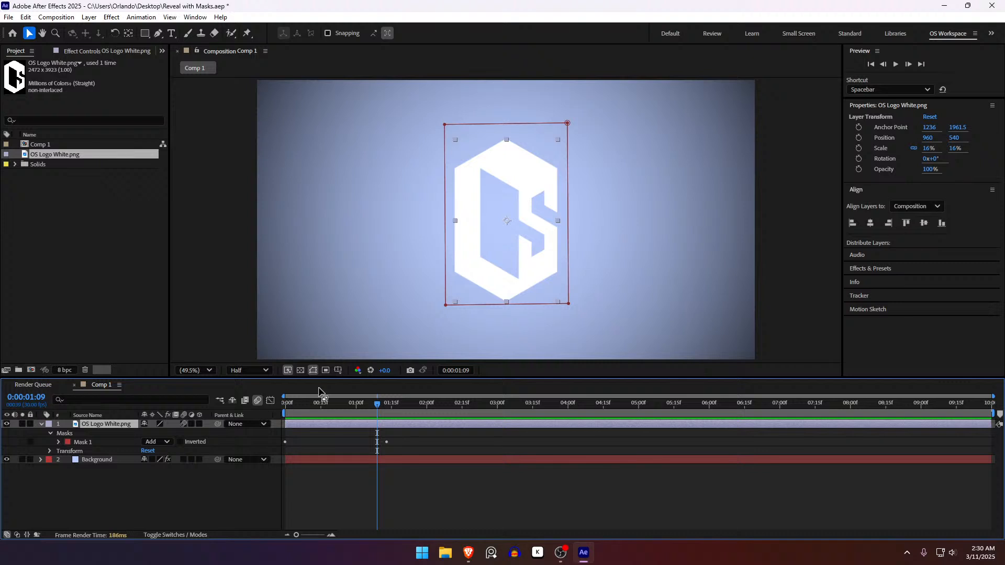
Invert Mask 1 at 0:00:01:14 and compare the logo at 0:00:00:00 with and without the mask outline displayed
mouse_move(373, 413)
left_mouse_down()
mouse_move(362, 413)
mouse_move(389, 419)
left_mouse_up()
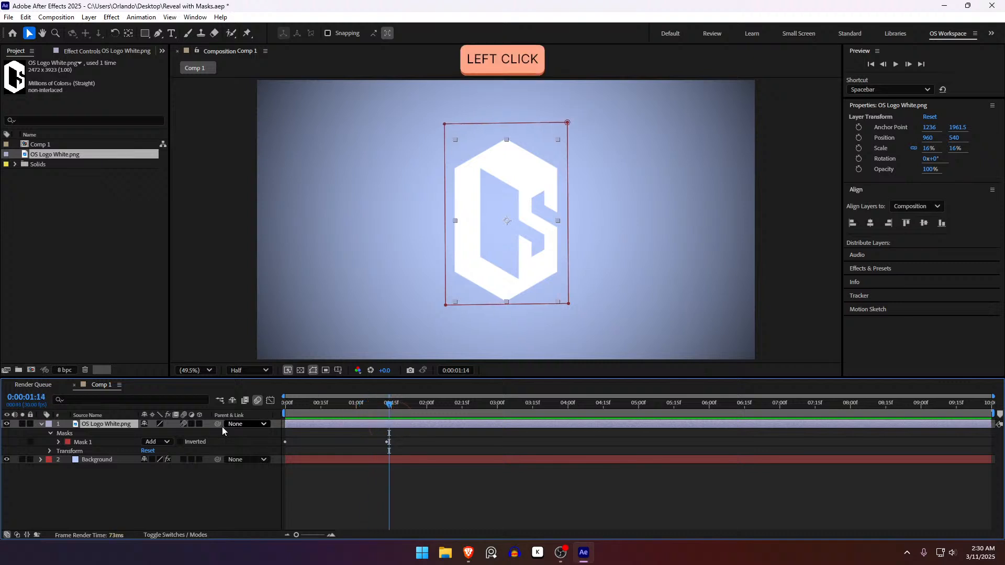
left_click(178, 443)
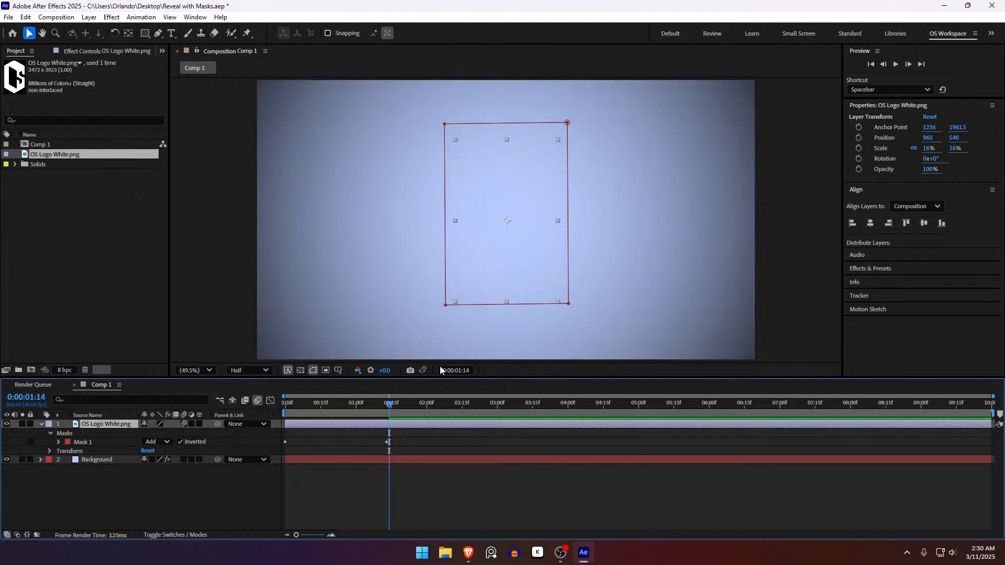
left_click_drag(384, 410, 285, 415)
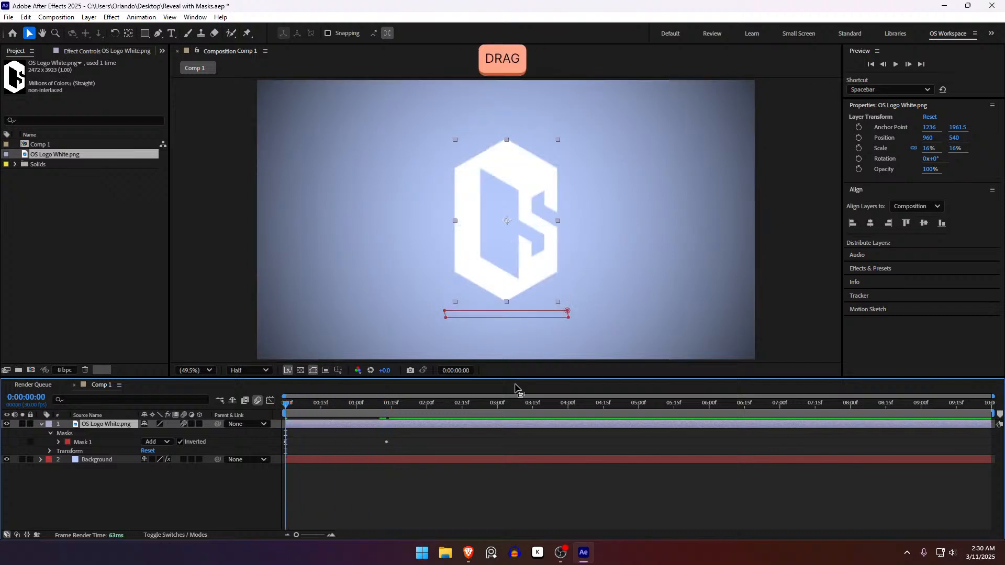
left_click(291, 429)
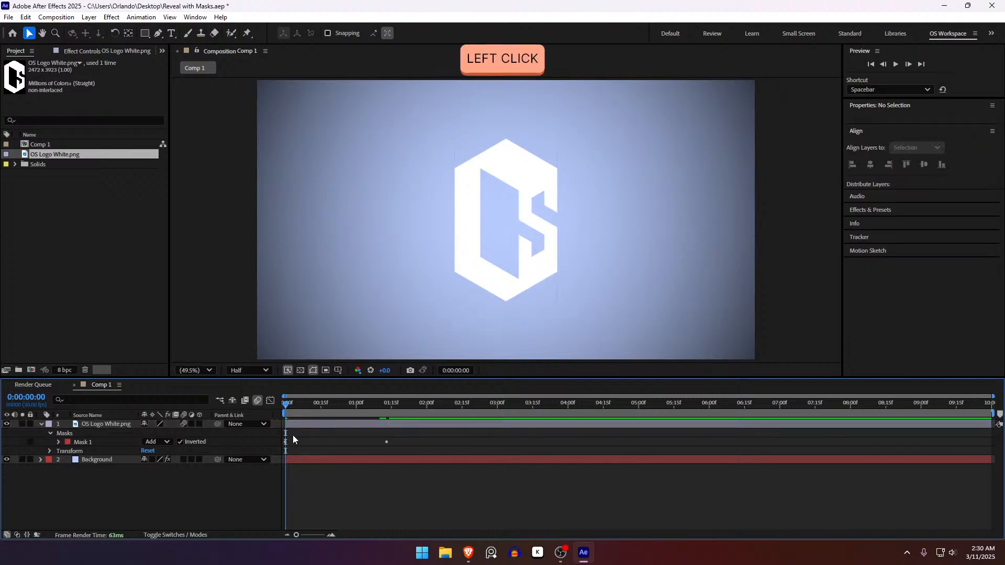
left_click(294, 428)
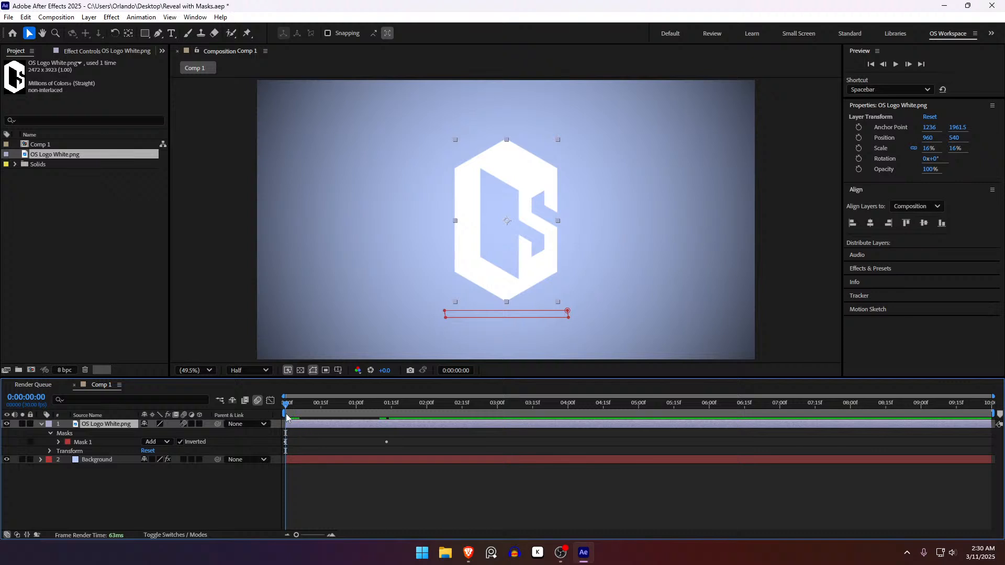
Scrub and preview the inverted mask animation between 0:00:00:00 and 0:00:01:16
left_click_drag(286, 410, 393, 413)
left_click(311, 430)
left_click(316, 422)
left_click(395, 439)
key("space")
key("space")
key("space")
key("space")
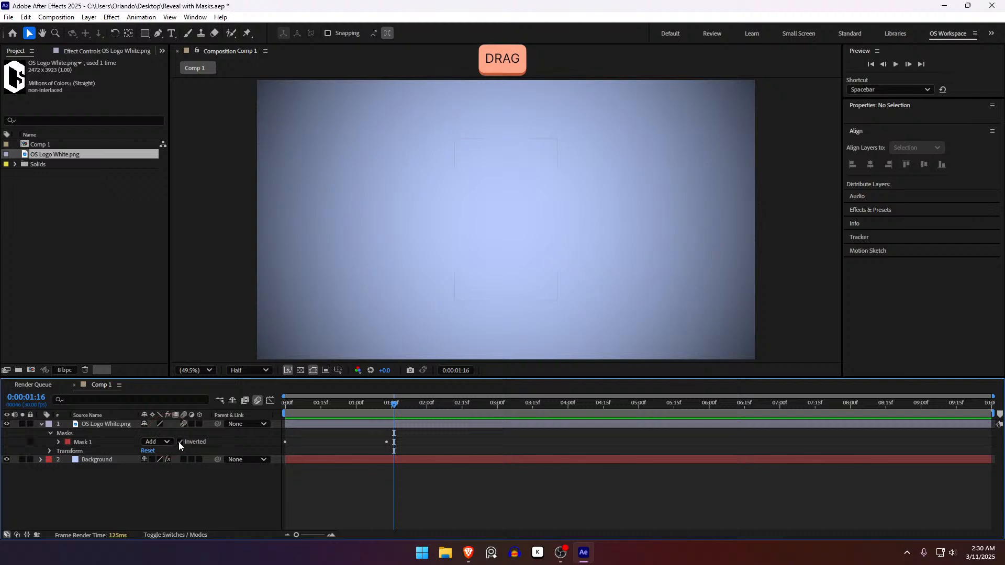
Turn off inversion for Mask 1 and set its mask mode to Subtract
left_click(180, 441)
left_click(163, 443)
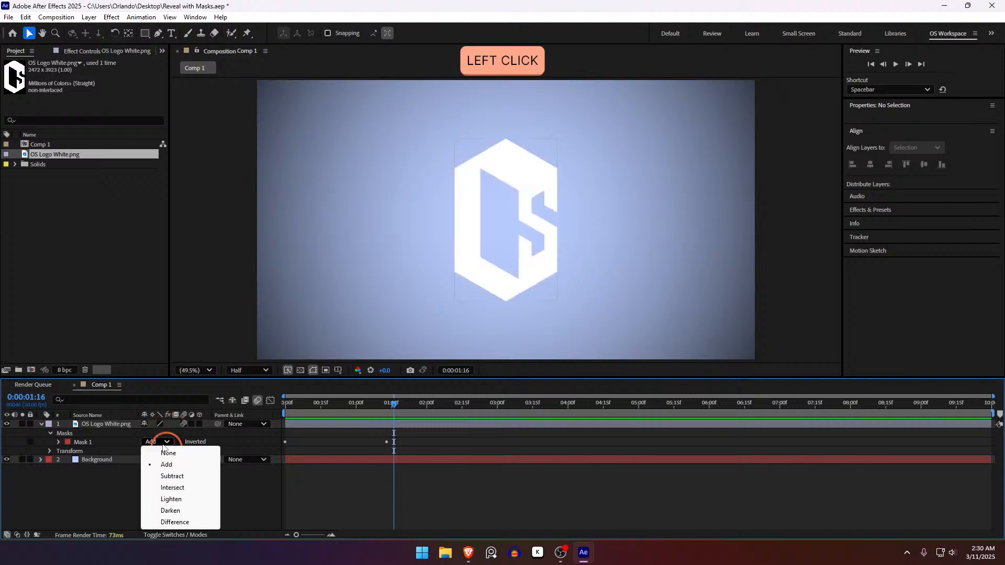
left_click(172, 476)
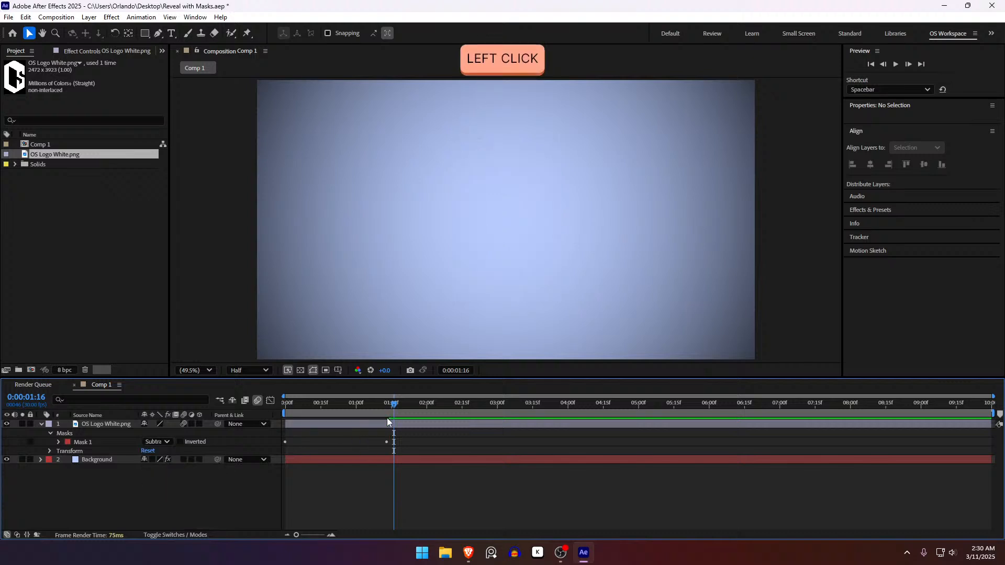
Select the logo layer and Mask 1, and scrub from 0:00:00:00 to 0:00:00:26 to examine the Subtract effect
left_click_drag(376, 410, 278, 431)
left_click(335, 427)
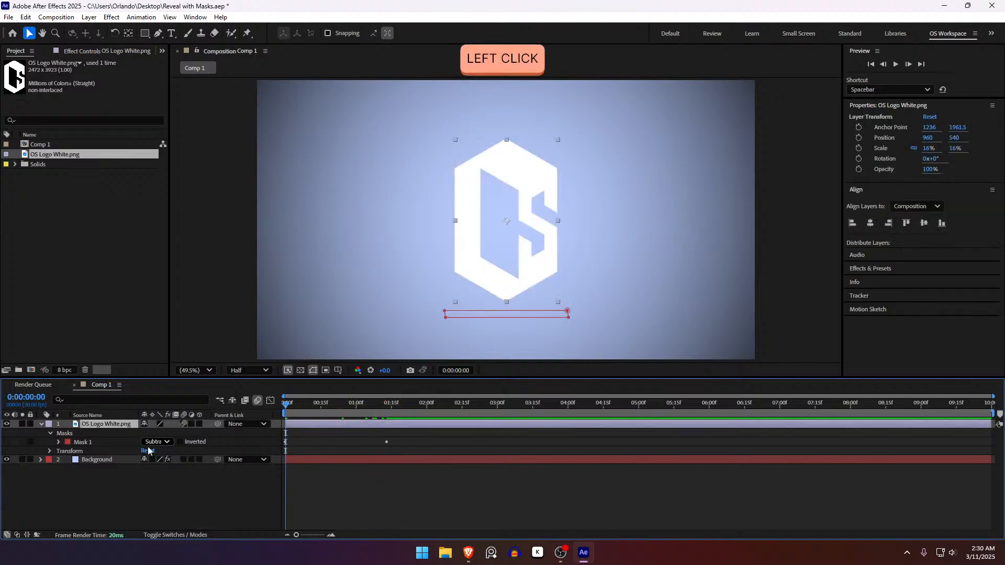
left_click(105, 443)
left_click(290, 408)
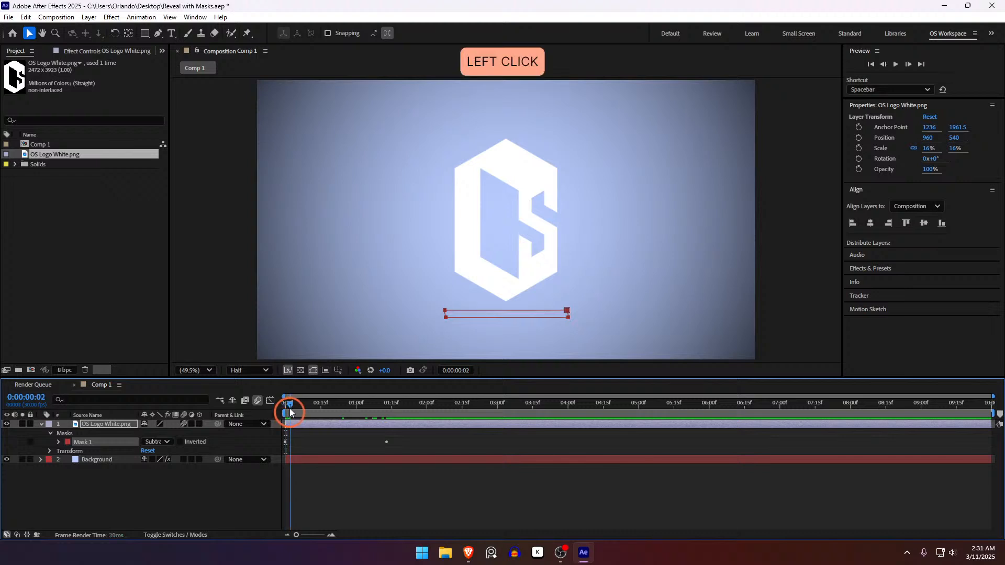
left_click_drag(290, 412, 346, 428)
left_click(347, 430)
left_click(326, 426)
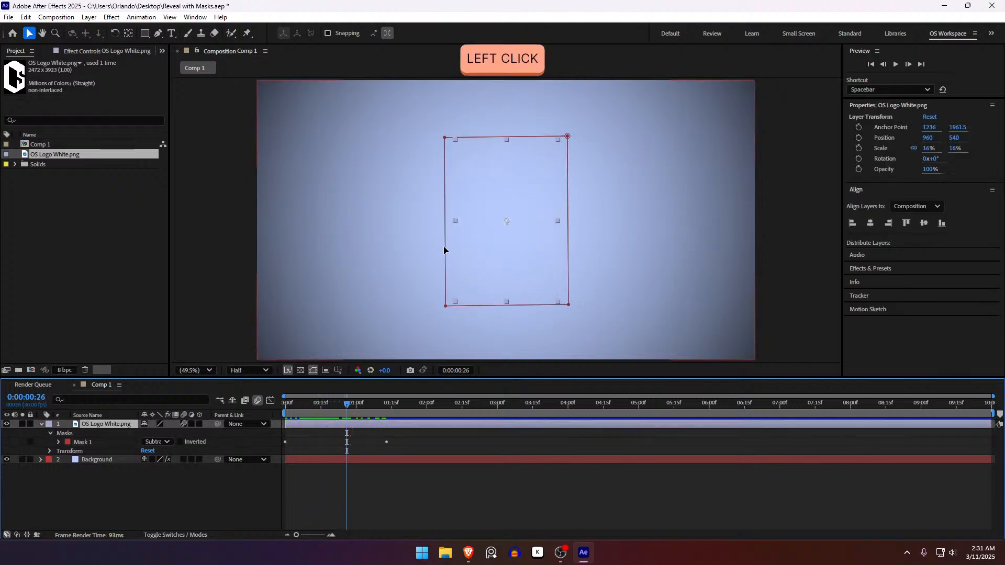
Draw a four-point second mask over the right-hand middle part of the logo with the Pen tool and reshape its corners
scroll(578, 228, "up", 1)
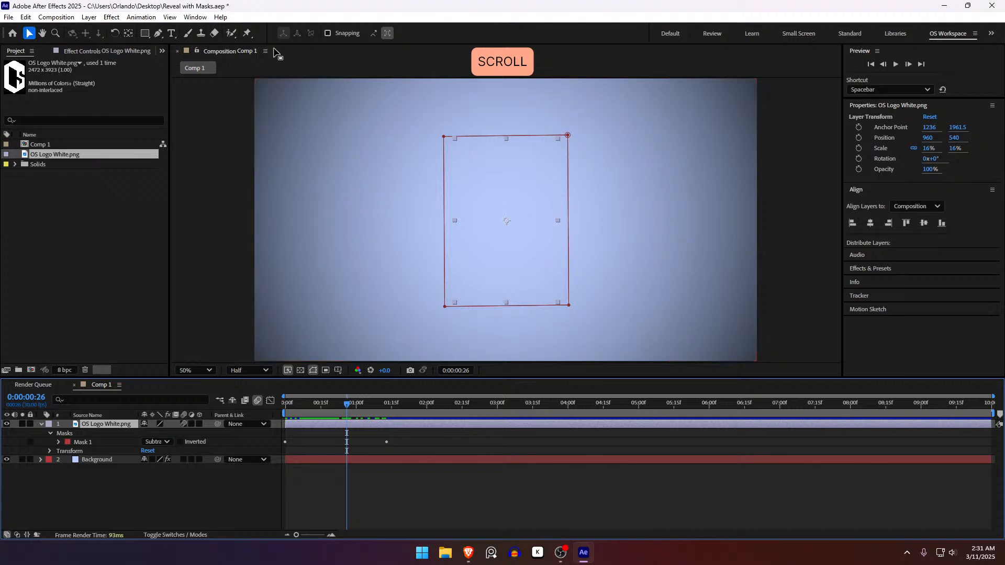
key("g")
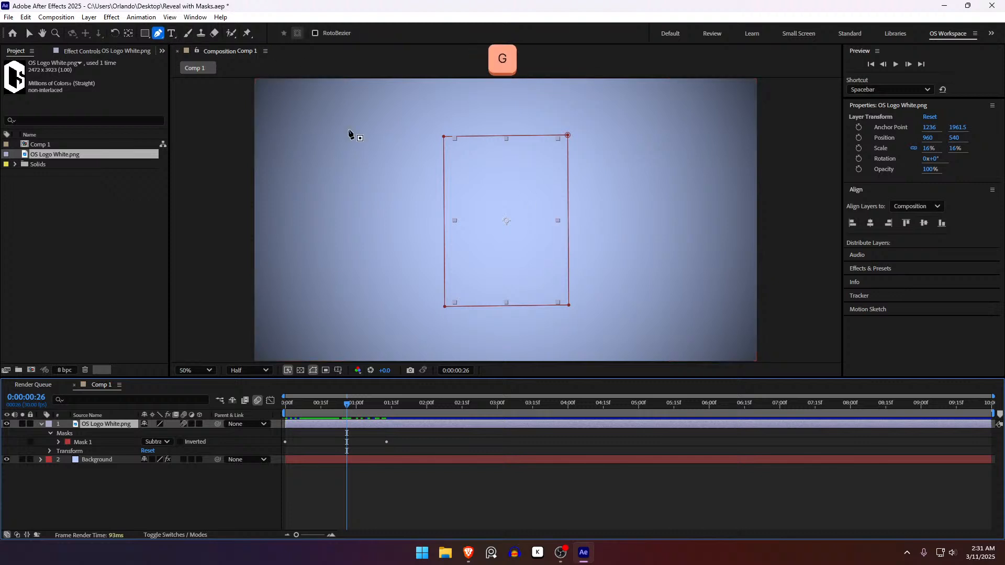
left_click(531, 232)
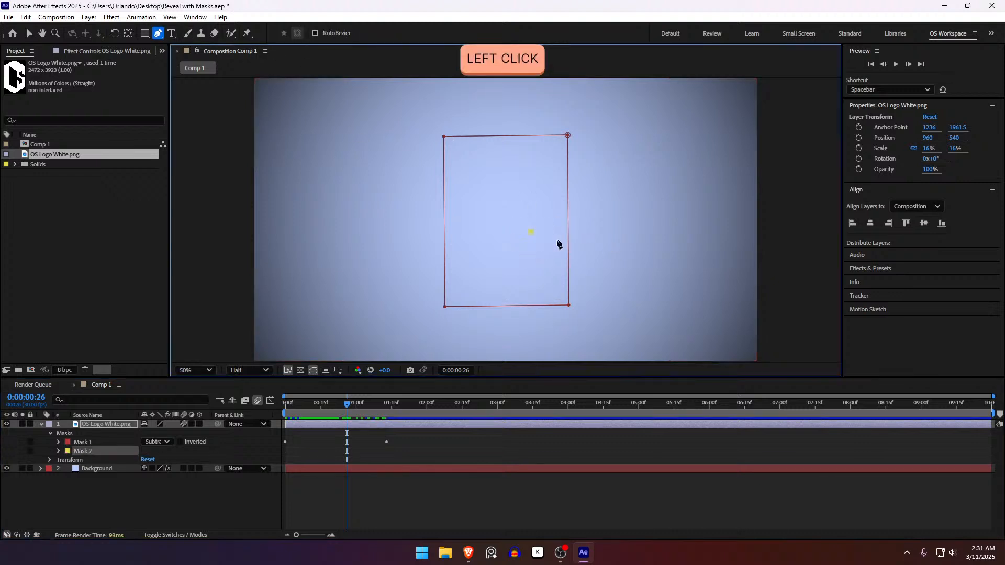
left_click(561, 233)
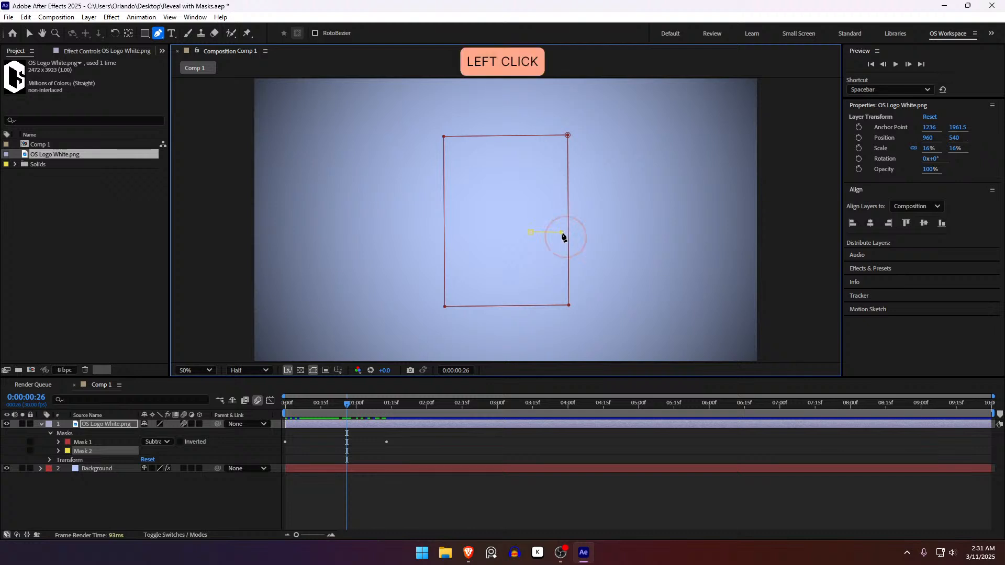
left_click(562, 201)
left_click(529, 201)
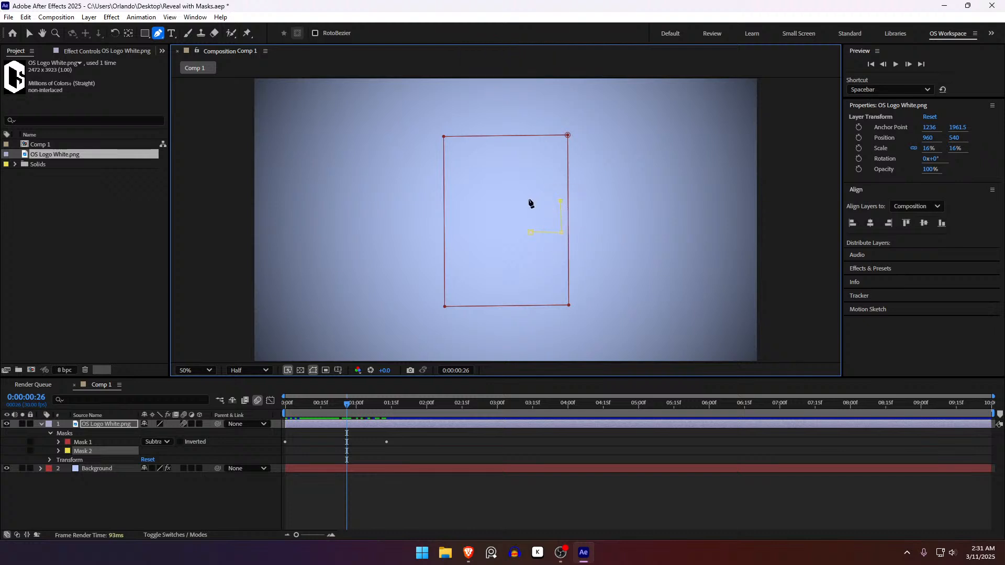
left_click(531, 232)
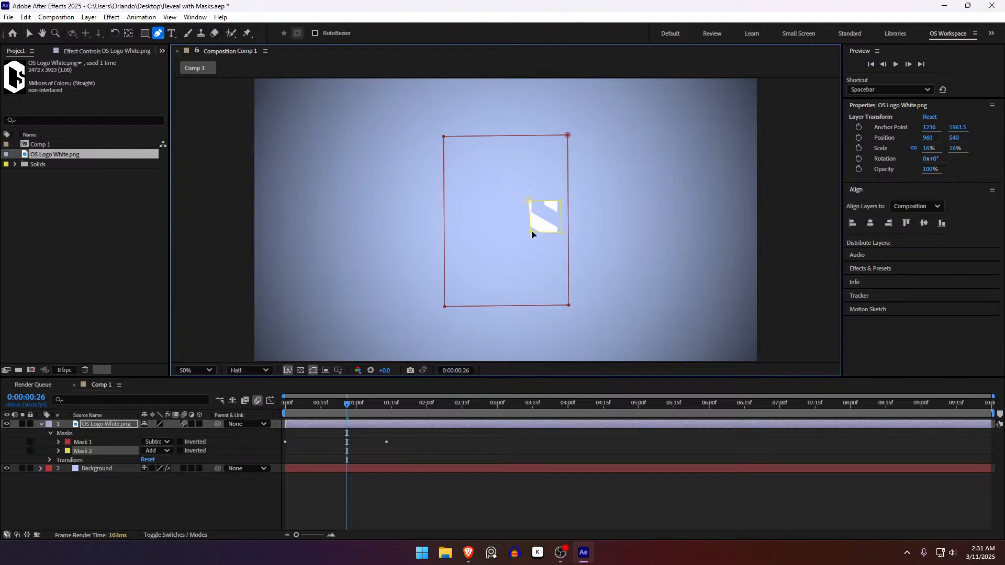
left_click_drag(531, 233, 559, 254)
left_click_drag(560, 200, 512, 200)
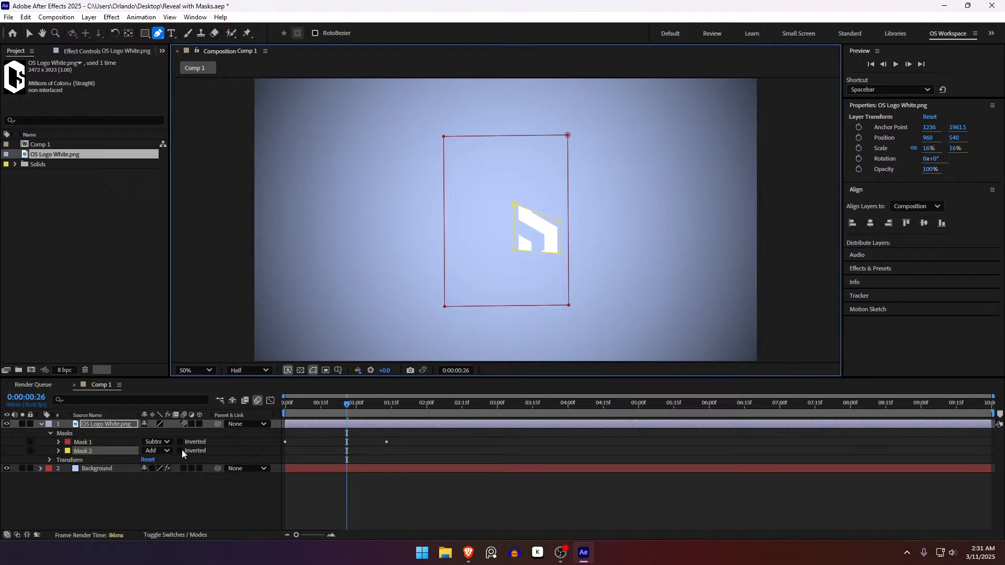
Select Mask 1 and Mask 2 in turn to compare the Subtract and Add areas on the logo
left_click(115, 443)
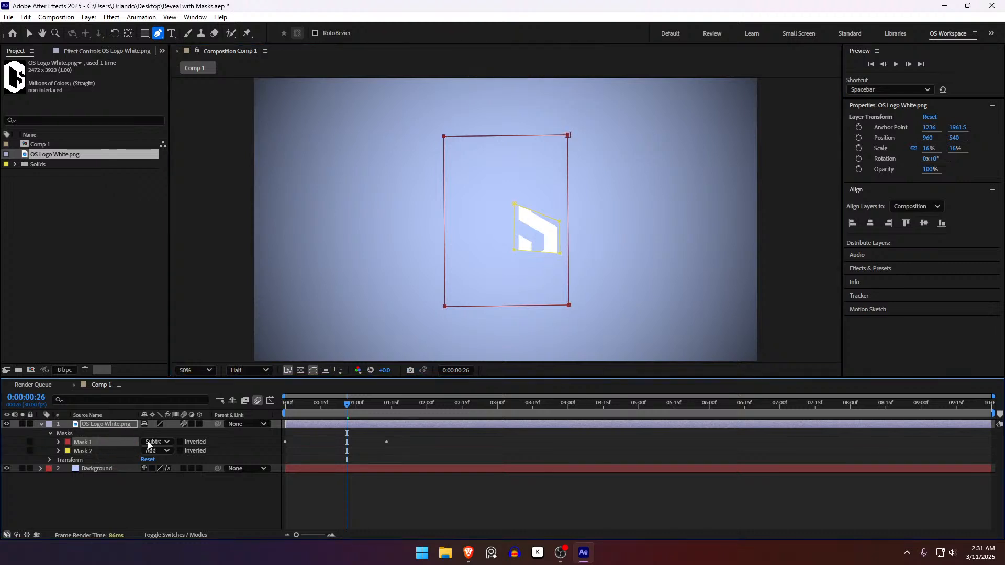
left_click(131, 451)
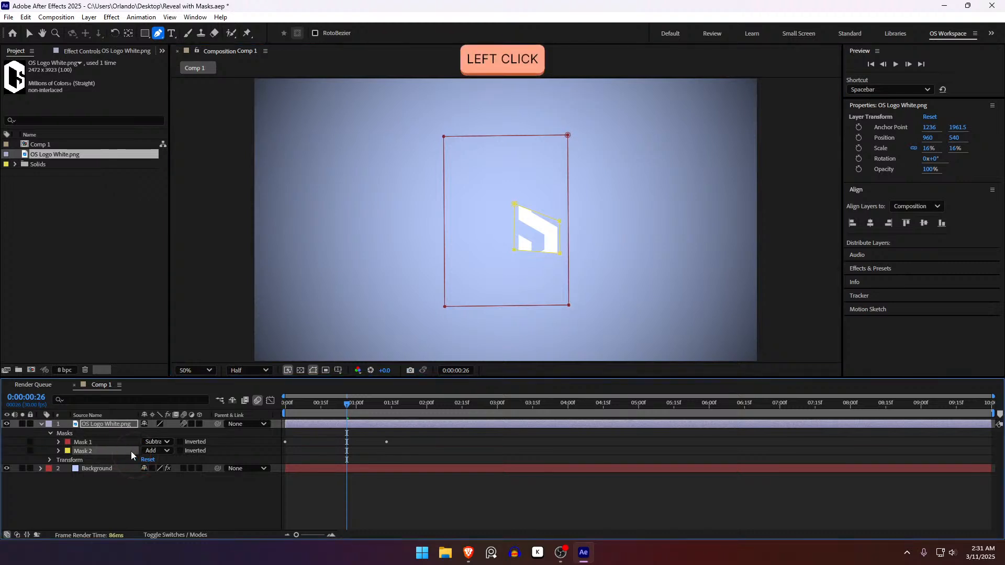
scroll(545, 253, "up", 2)
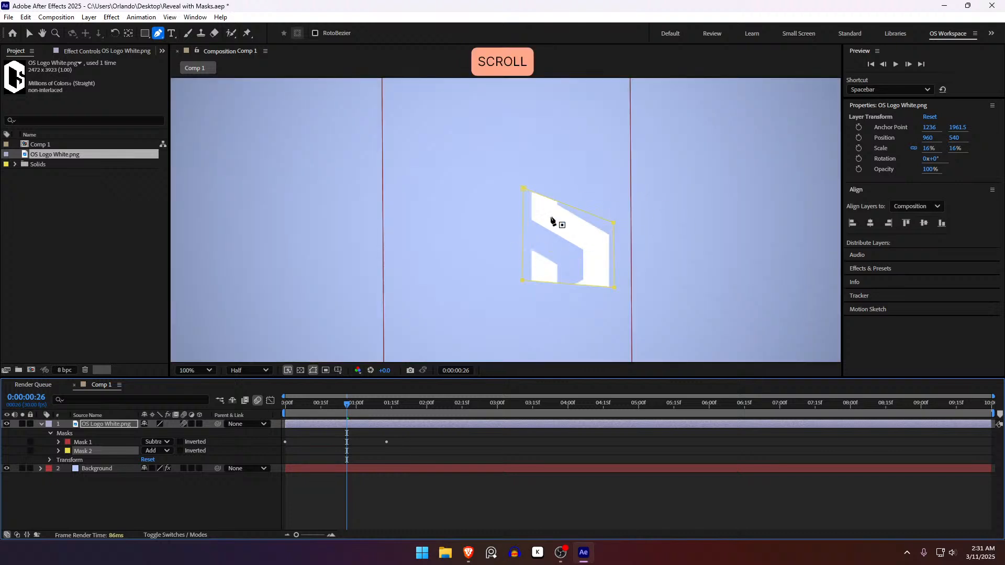
left_click(88, 442)
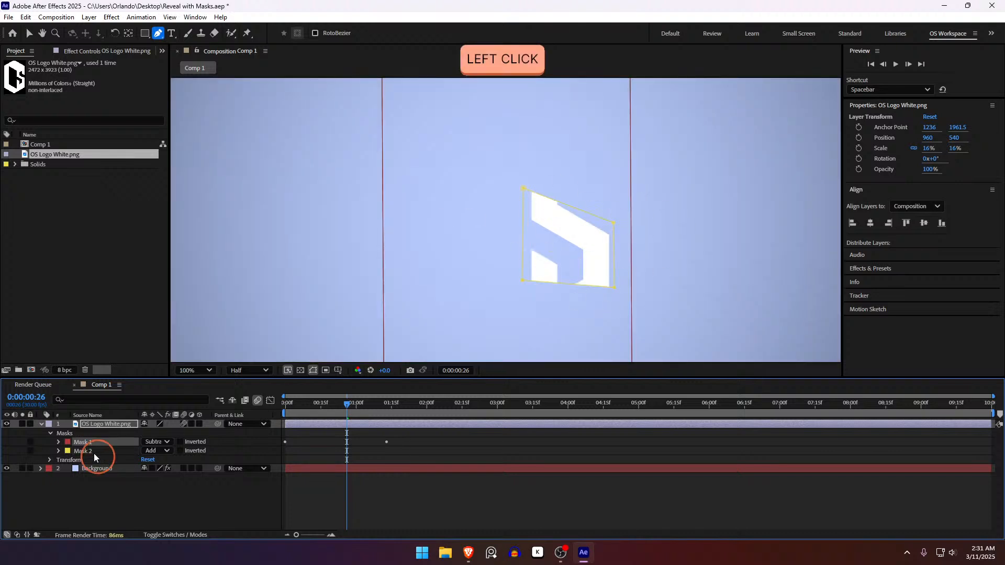
left_click(93, 451)
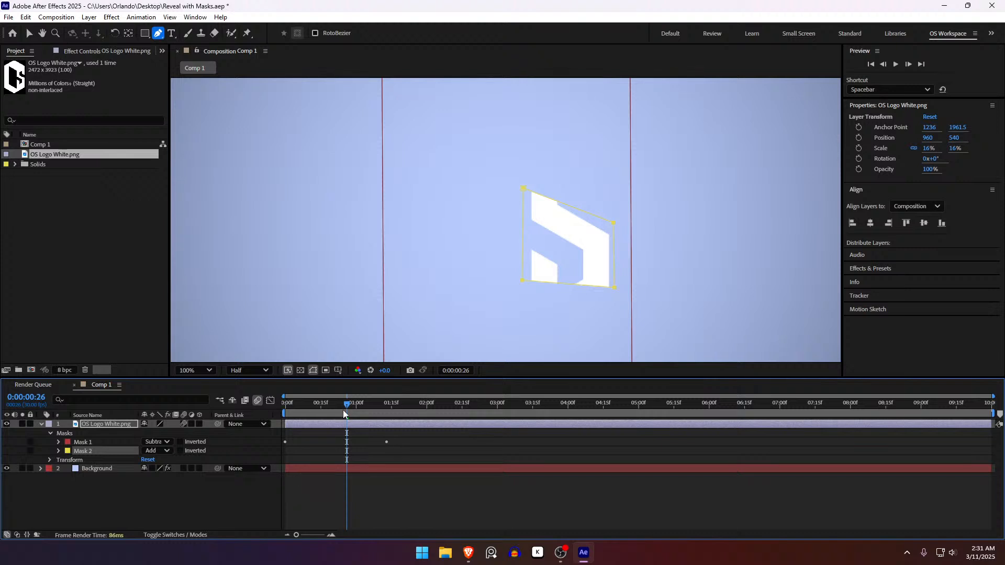
Preview the combined Subtract and Add masks from 0:00:00:00 and scrub through the first second
left_click_drag(347, 404, 227, 422)
scroll(519, 225, "down", 2)
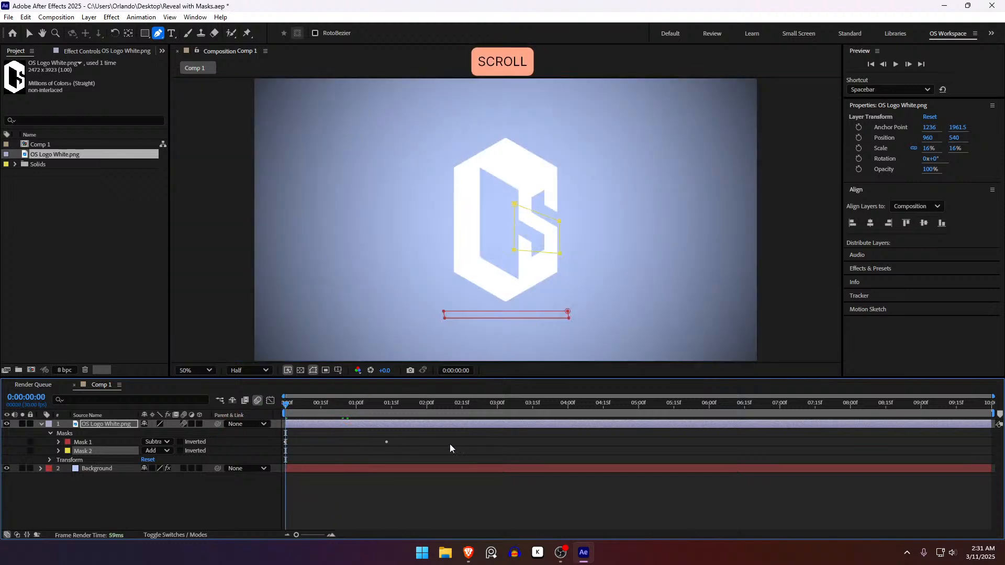
left_click(404, 442)
key("space")
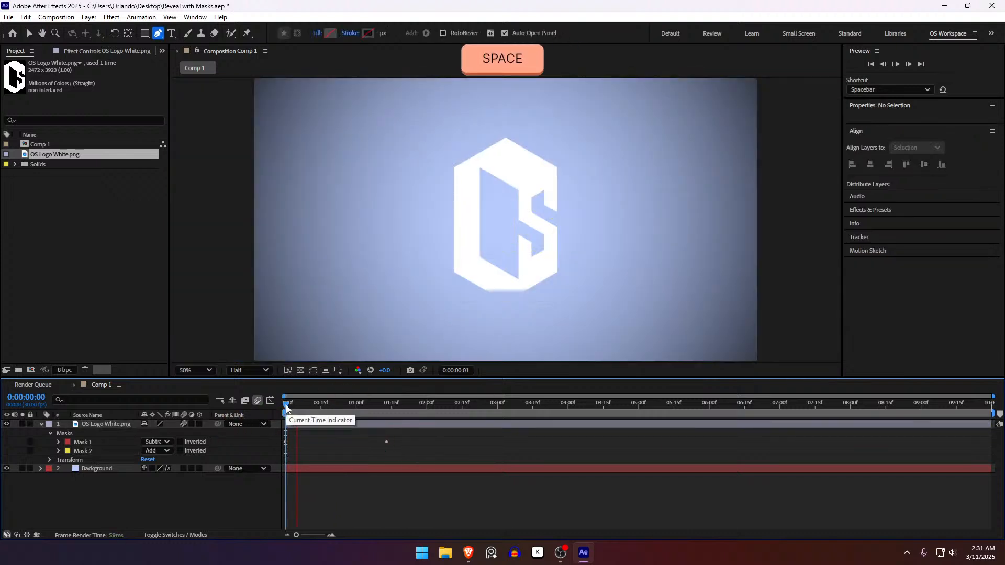
left_click_drag(313, 407, 343, 416)
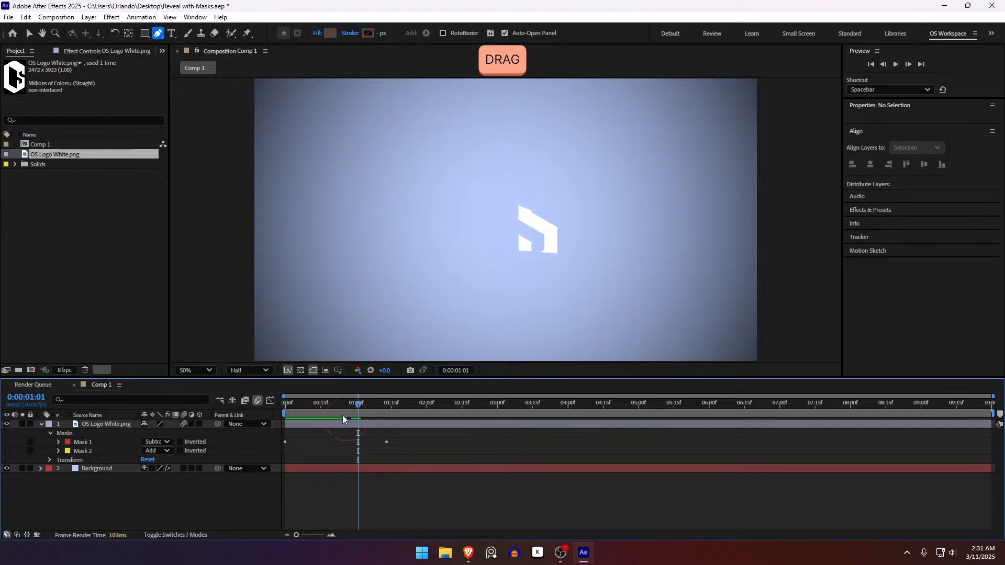
Start Mask Path keyframing for Mask 2 at 0:00:00:23
left_click(139, 439)
left_click(100, 453)
left_click(58, 451)
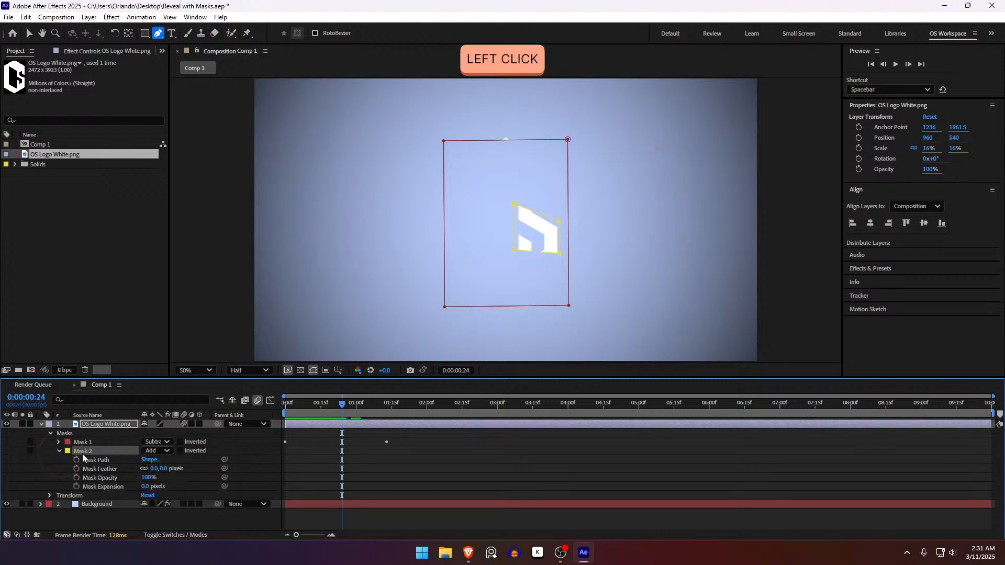
left_click(337, 411)
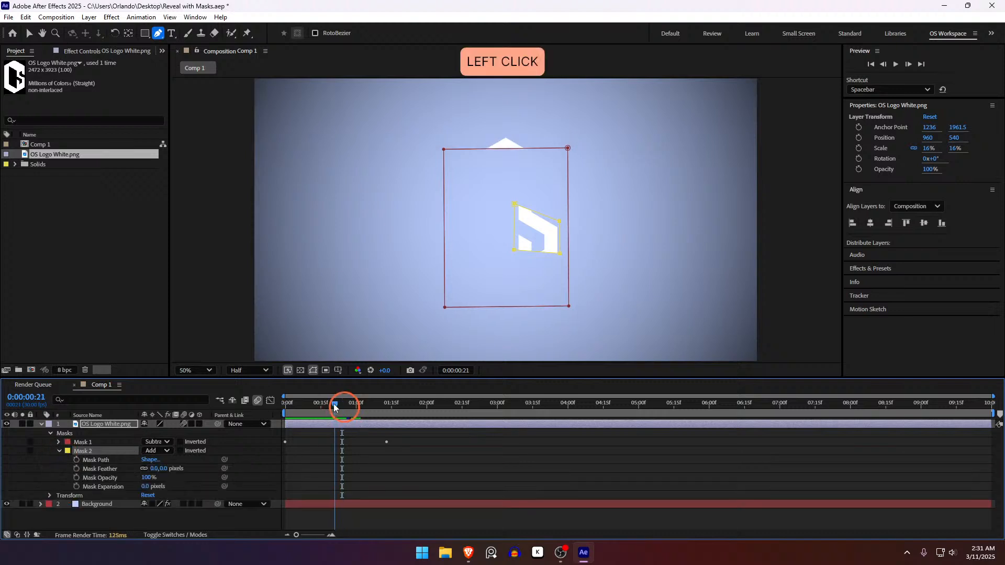
left_click(77, 459)
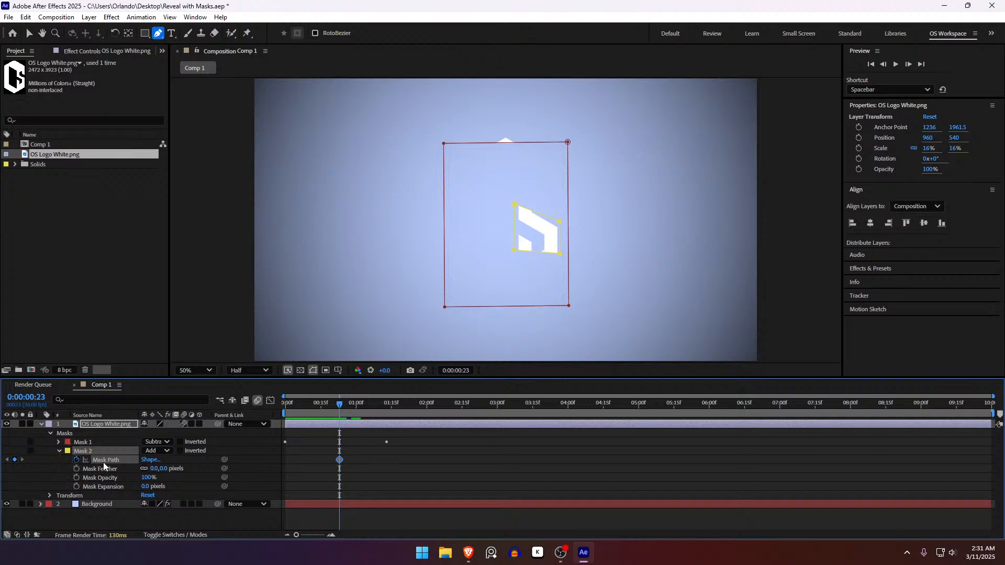
Keyframe Mask 2 at 0:00:01:22 by moving its whole path up and left, outside the logo
left_click(113, 422)
left_click_drag(359, 403, 409, 426)
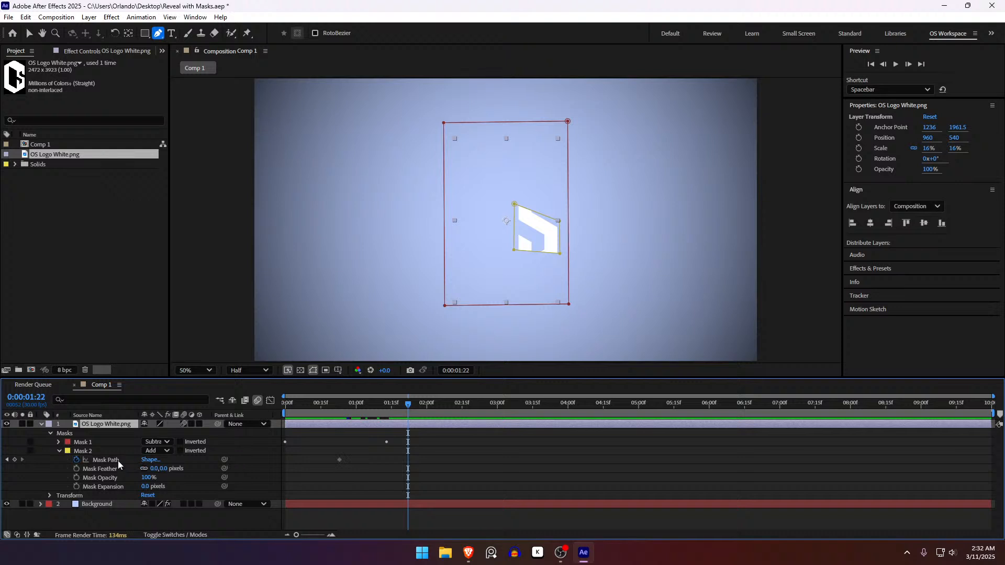
key("m")
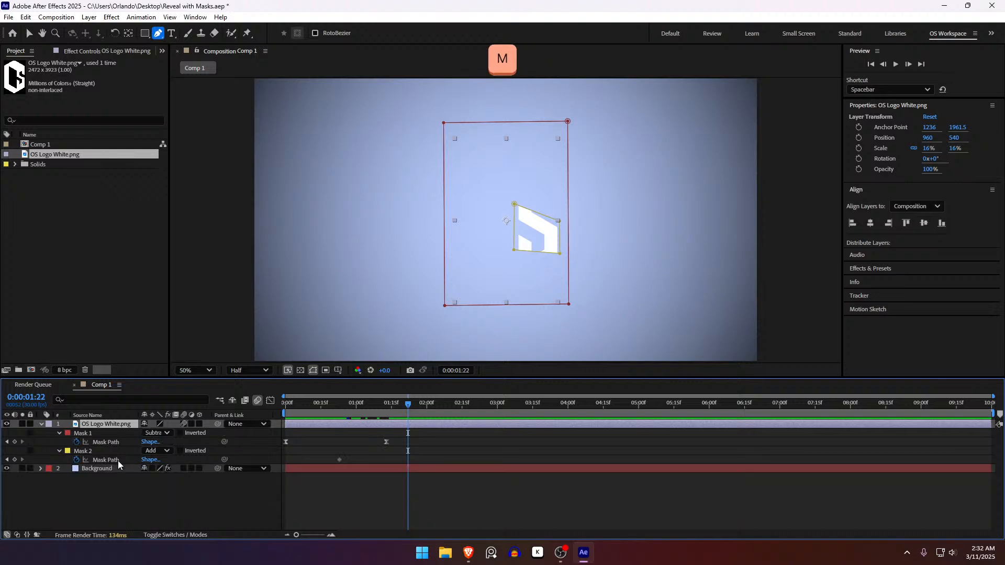
left_click(118, 461)
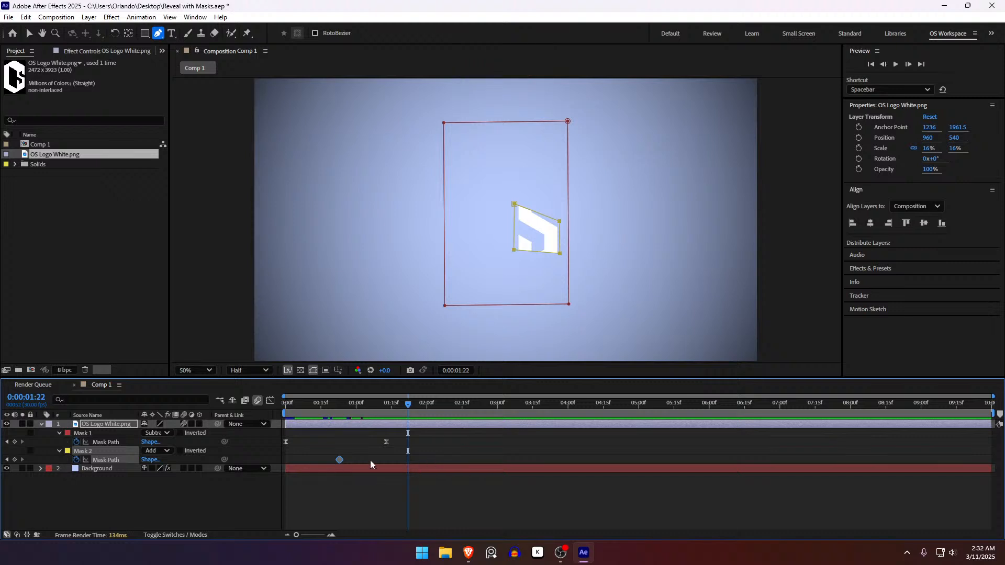
double_click(560, 254)
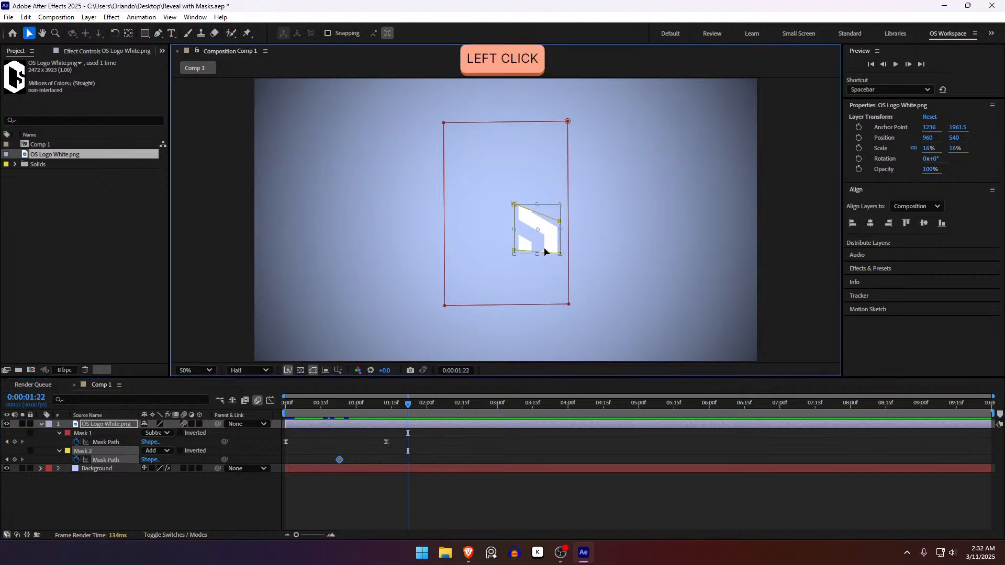
left_click_drag(545, 243, 419, 160)
left_click(432, 453)
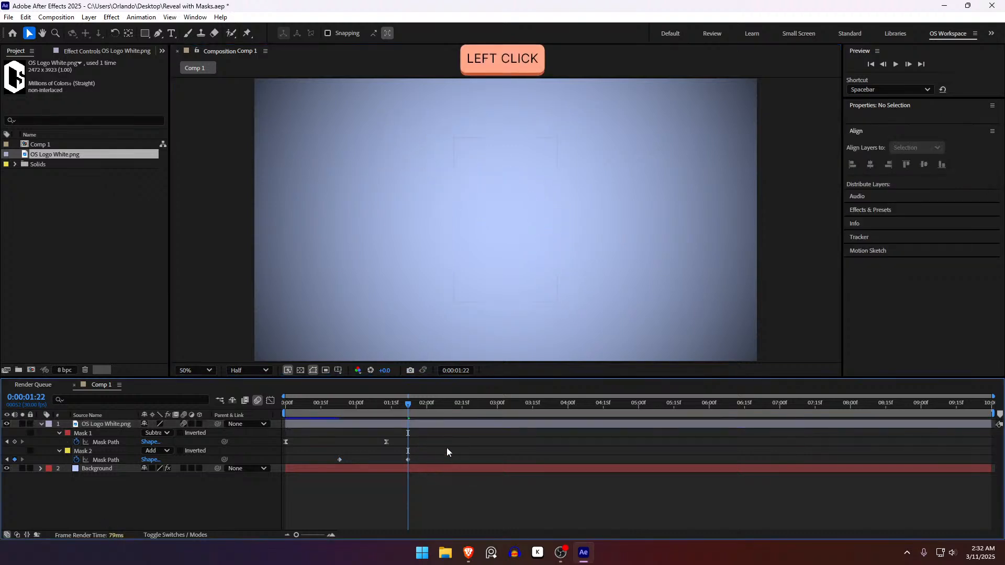
Apply Easy Ease to both Mask Path keyframes of Mask 2
left_click_drag(429, 455, 309, 482)
key("F9")
left_click(367, 492)
Play back the combined Subtract and Add mask animation several times from 0:00:00:00
left_click(411, 403)
left_click_drag(410, 403, 286, 403)
key("space")
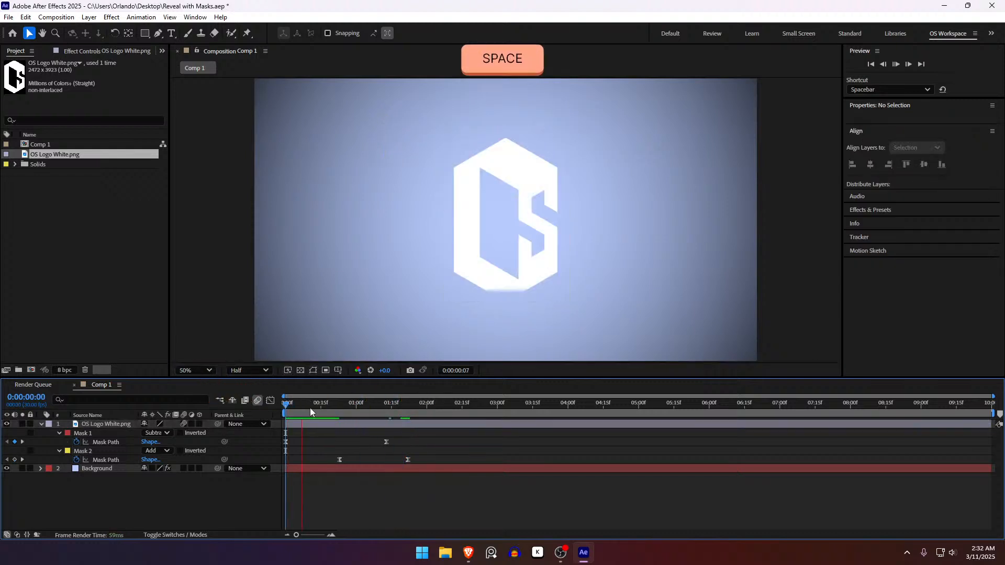
left_click(307, 409)
key("space")
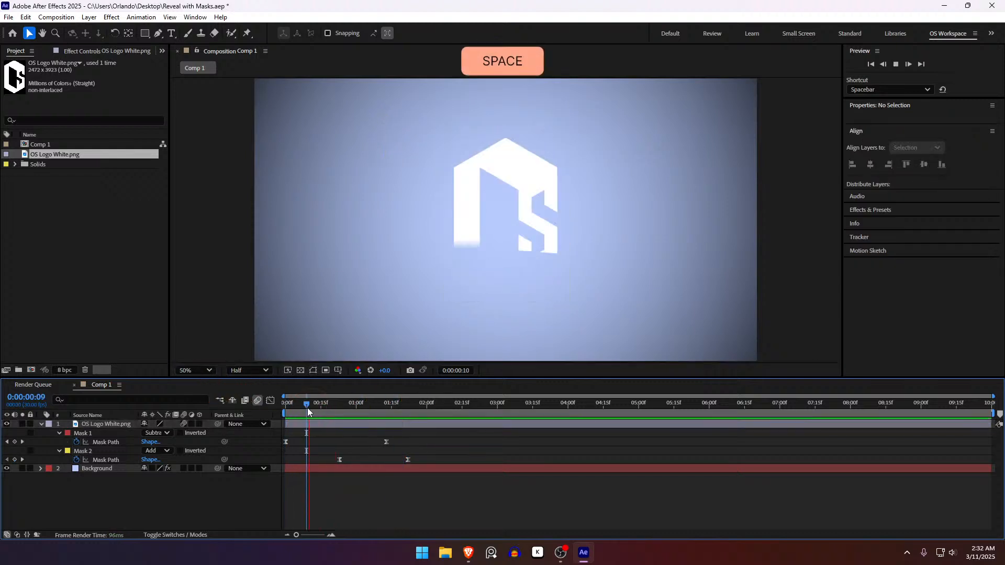
left_click_drag(307, 407, 282, 404)
key("space")
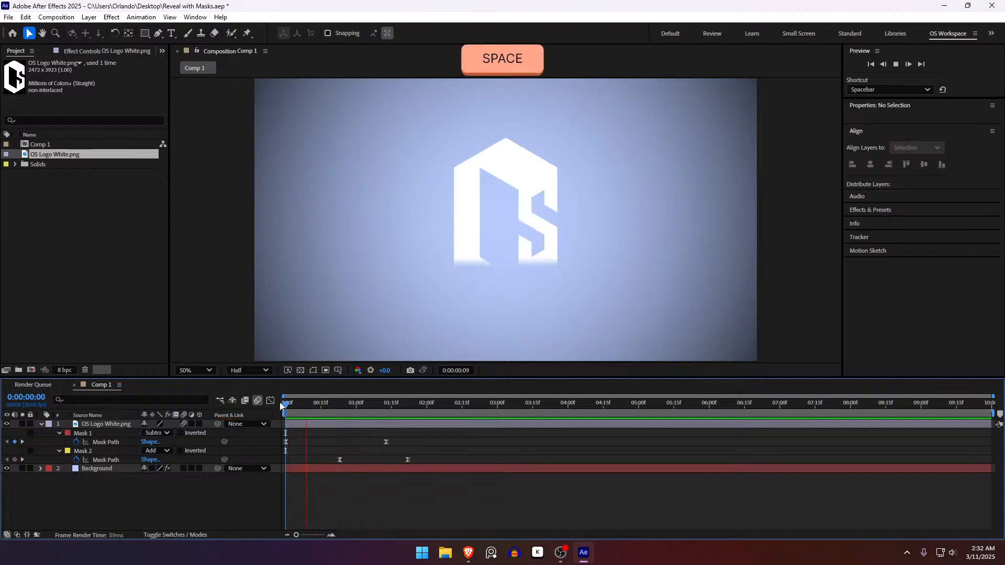
left_click(277, 405)
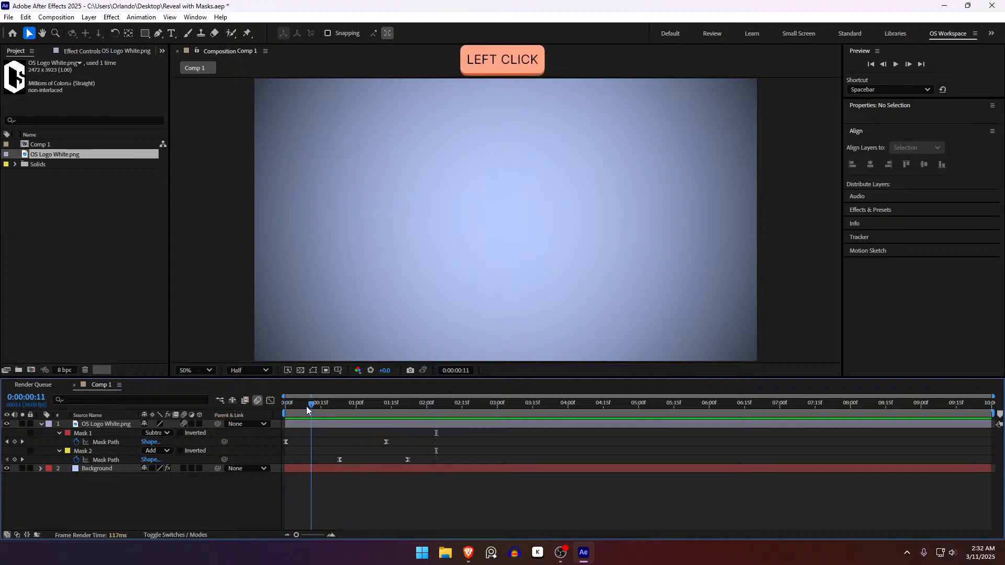
key("space")
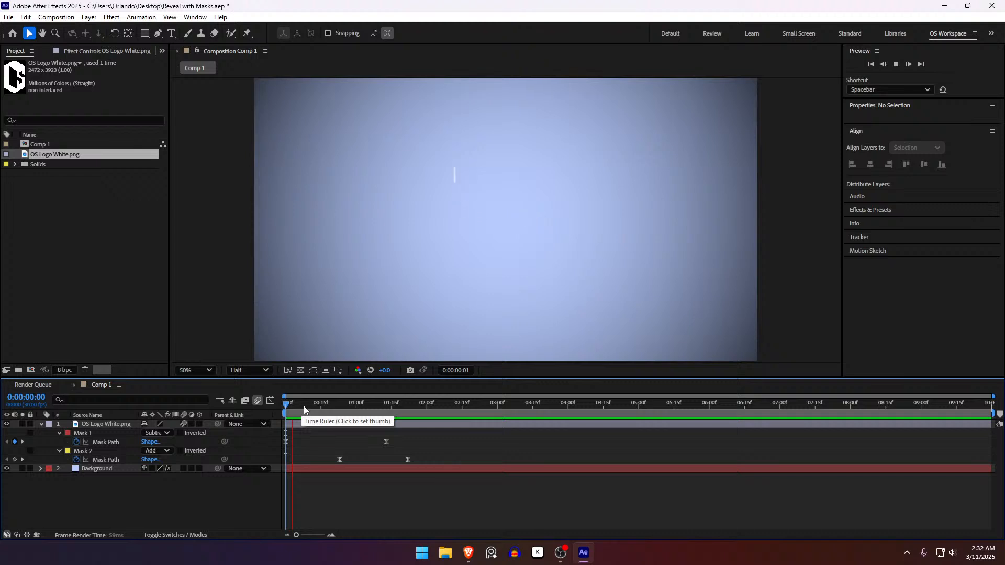
left_click_drag(303, 406, 284, 405)
Delete Mask 2 and set Mask 1's mode to Add
left_click(103, 451)
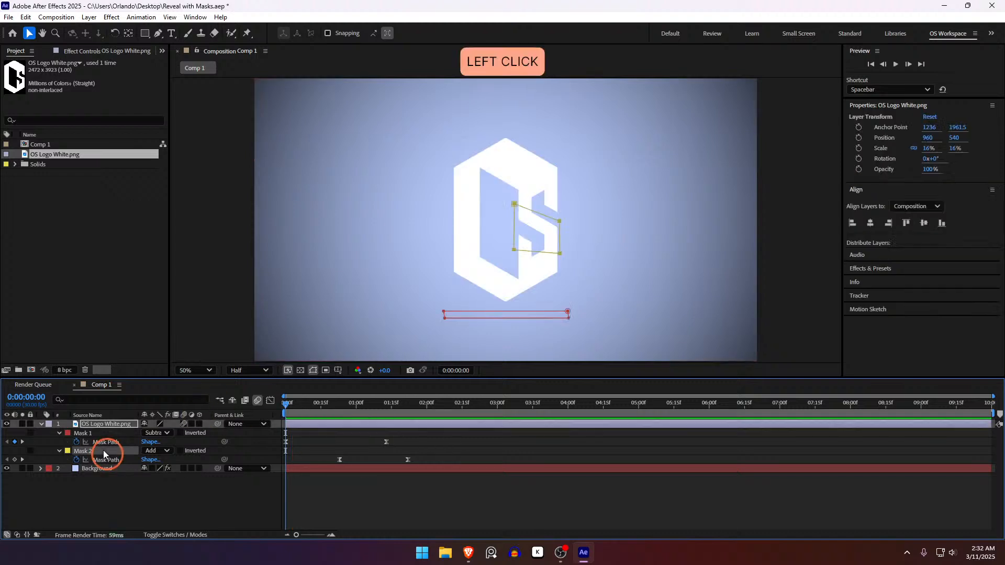
key("Delete")
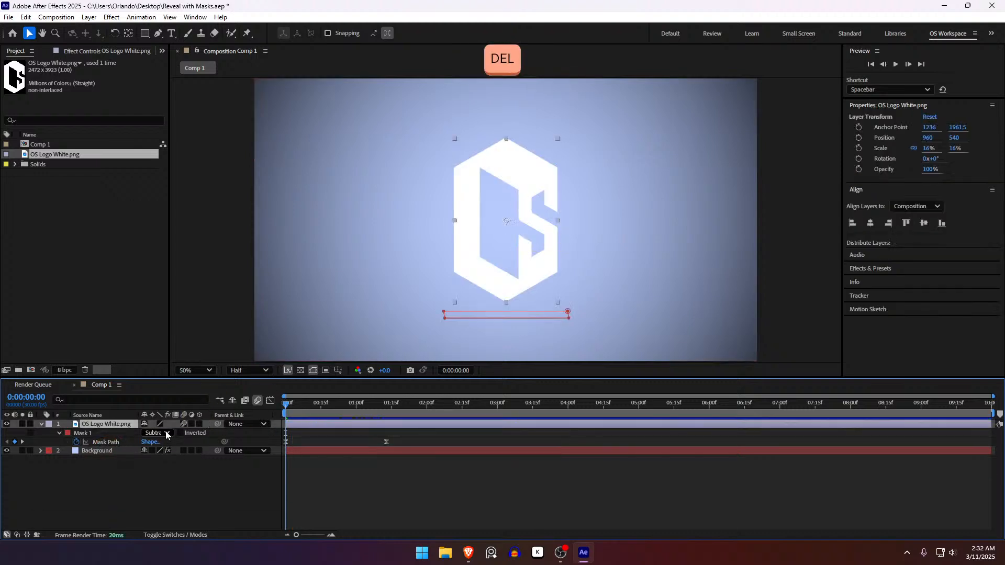
left_click(167, 433)
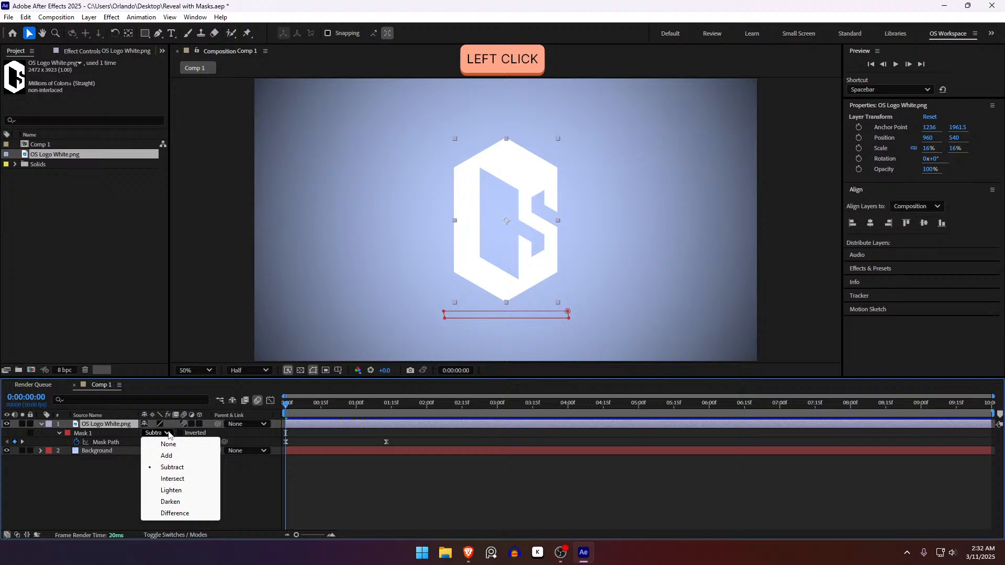
left_click(194, 459)
left_click(344, 478)
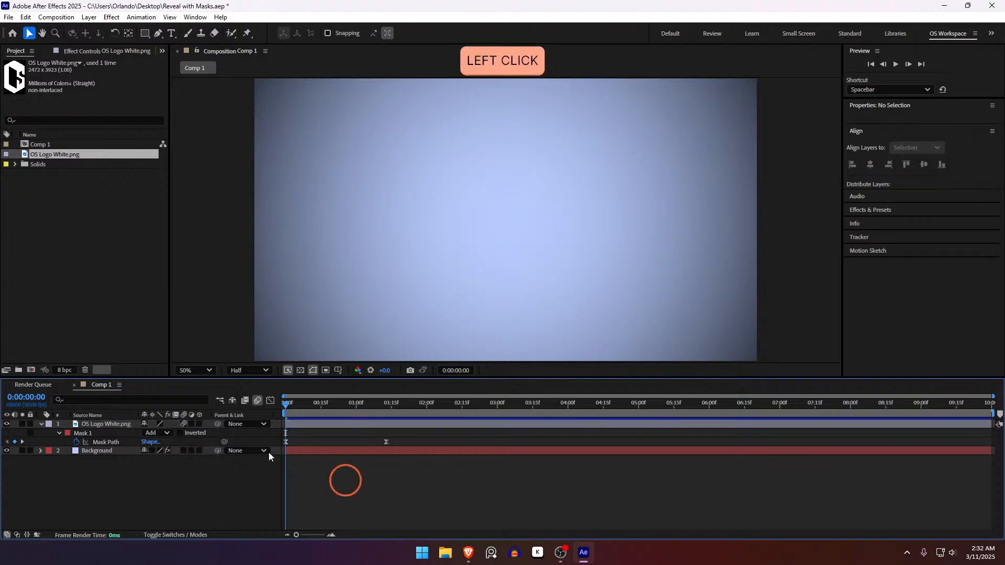
Preview Mask 1's Add-mode logo reveal from 0:00:00:00 and collapse the logo layer's properties
left_click(127, 424)
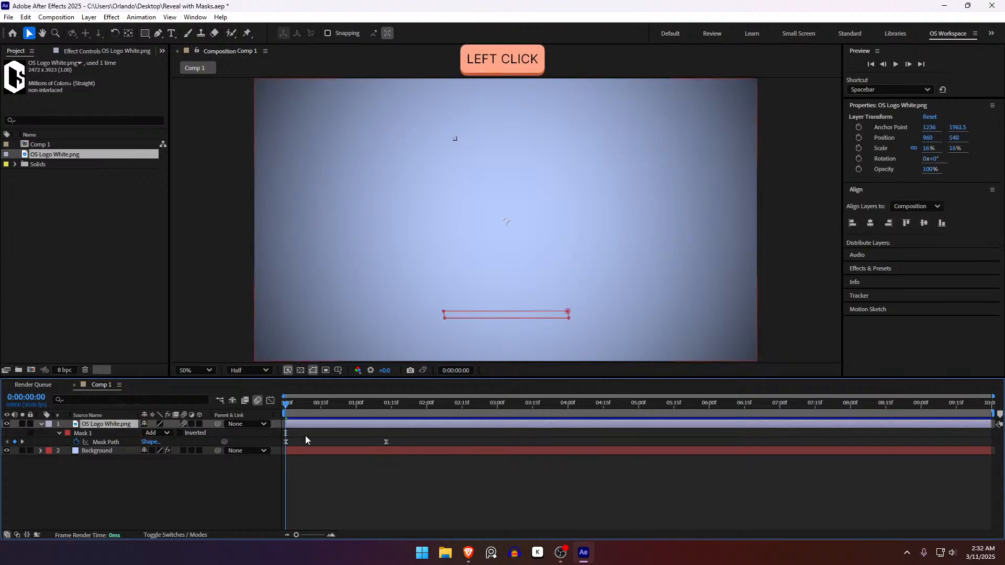
left_click(336, 501)
key("space")
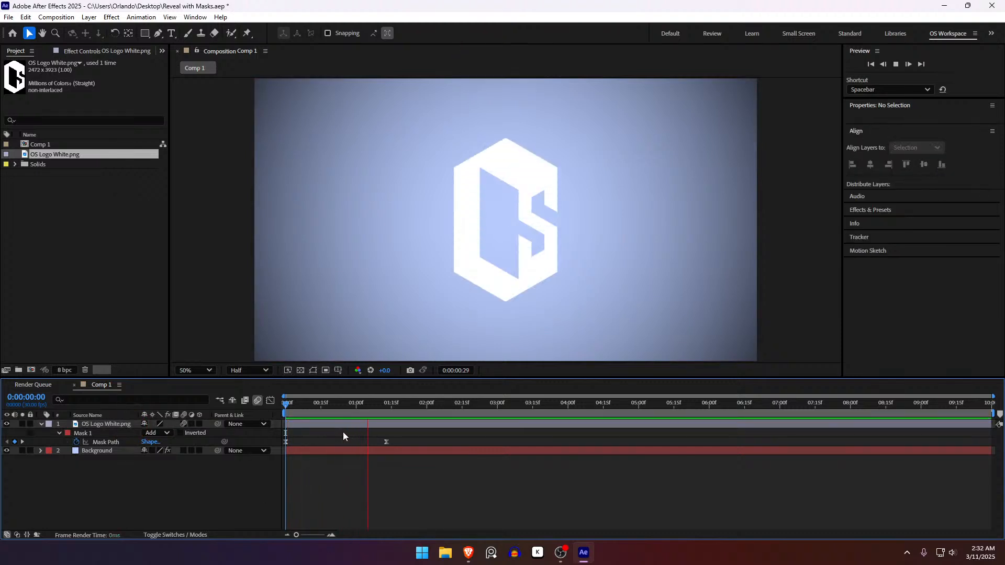
left_click_drag(331, 417, 251, 421)
key("space")
left_click(366, 422)
key("u")
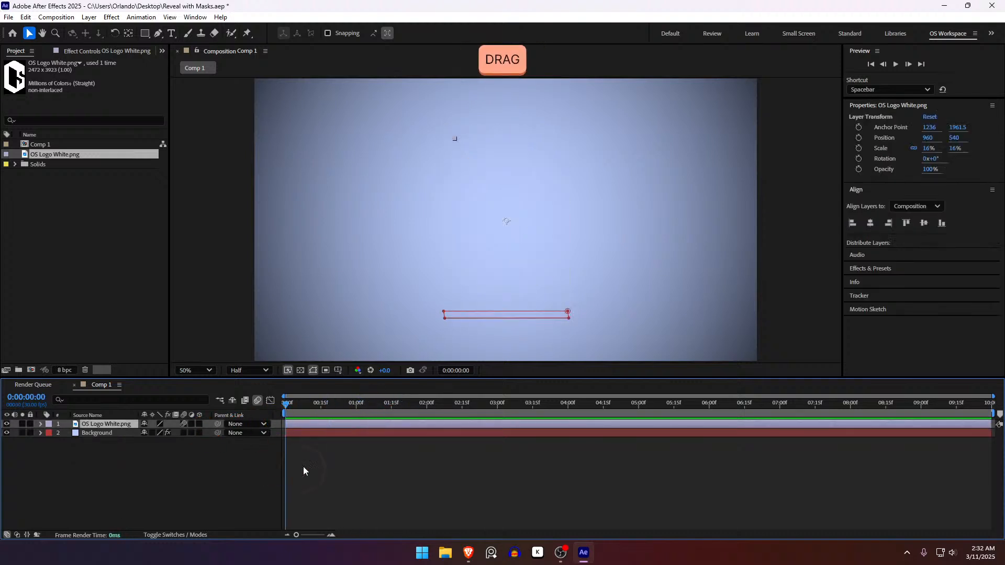
Create a 1920 x 1080 px solid named Solid in colour FF6633 above the logo layer
left_click(332, 440)
left_click(334, 432)
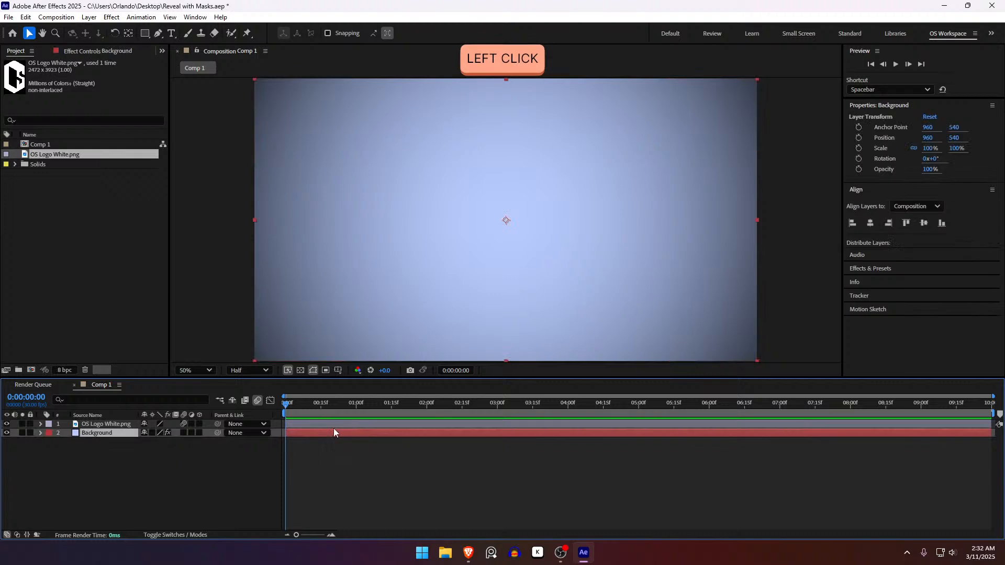
left_click(334, 428)
left_click(334, 421)
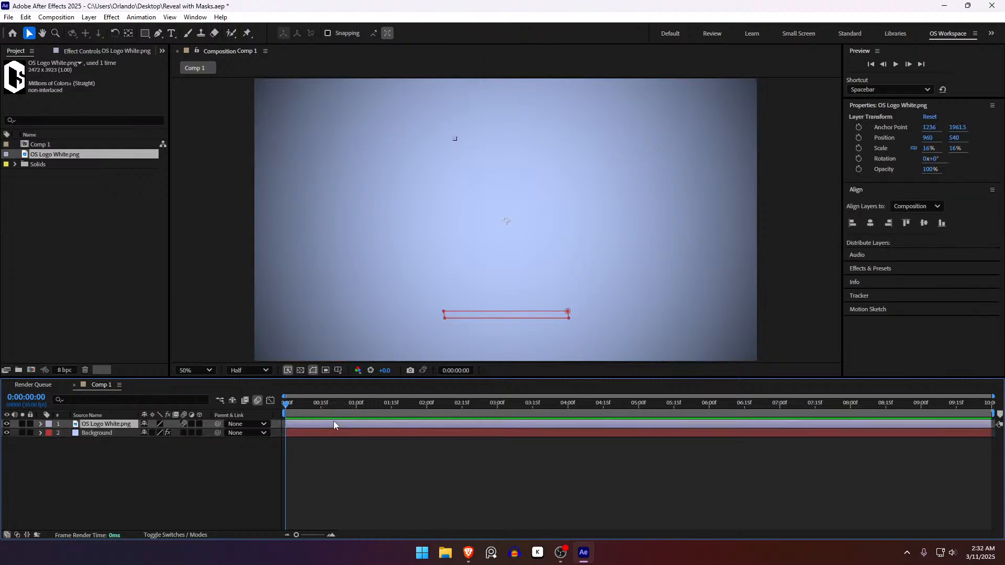
key("ctrl+y")
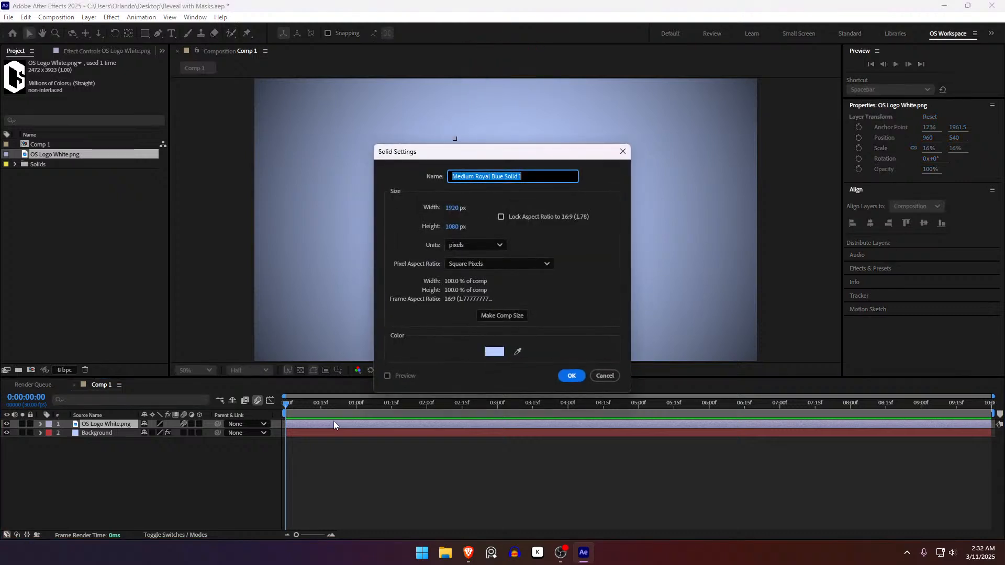
type("Solid")
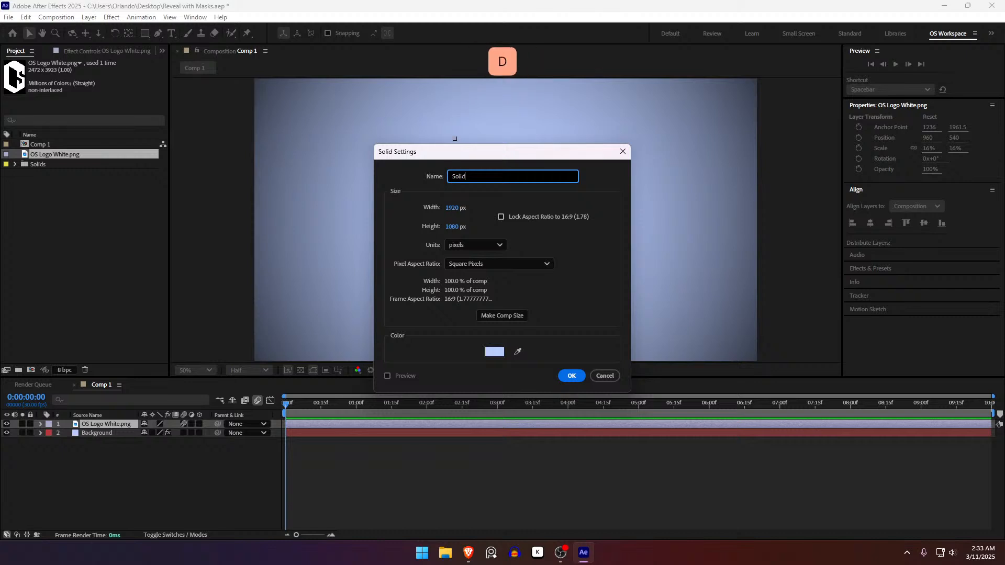
left_click(494, 351)
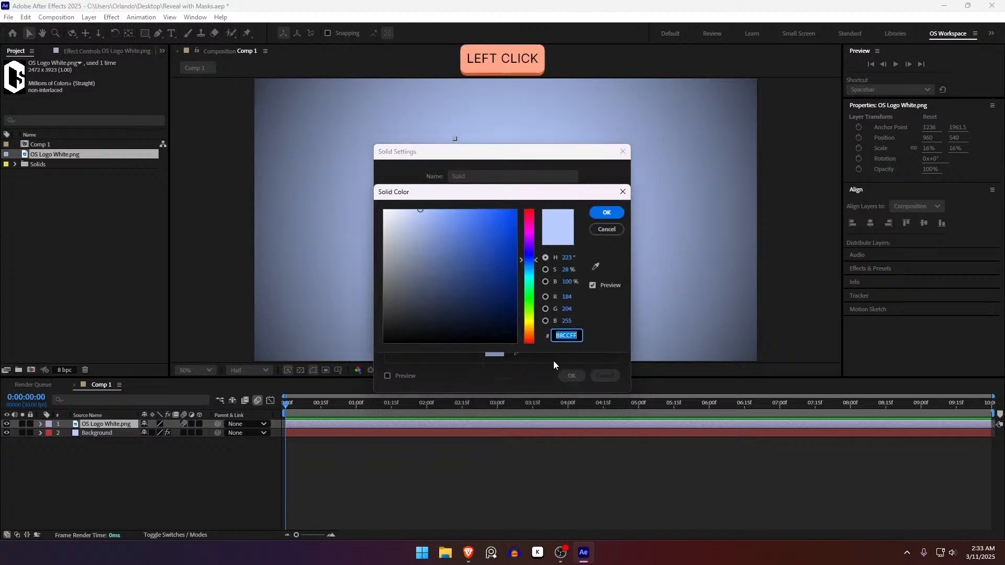
type("FF6633")
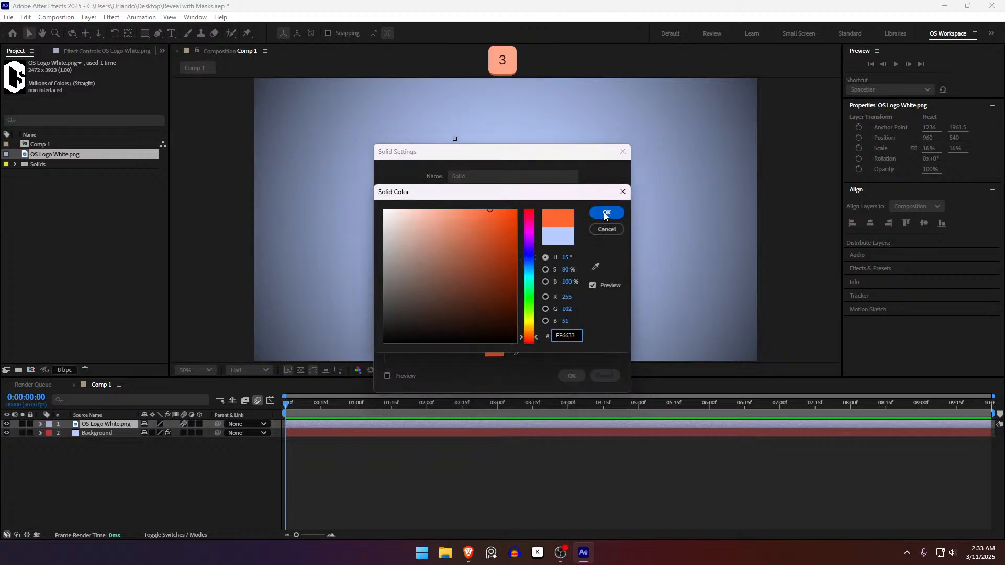
left_click(606, 213)
left_click(572, 376)
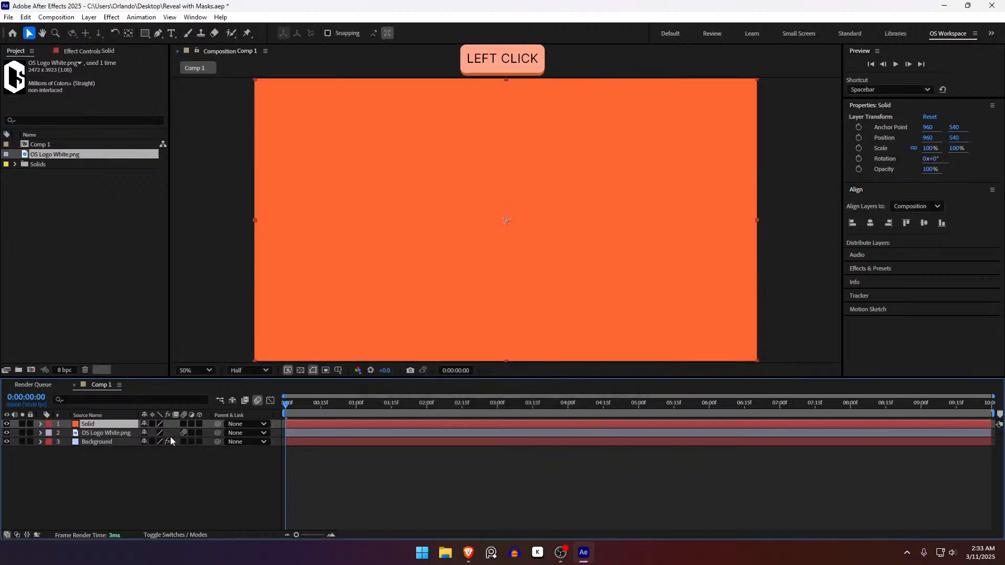
Hide the Solid layer, go to 0:00:01:10 and keep Solid selected with the Pen tool active
mouse_move(119, 426)
left_mouse_down()
mouse_move(123, 434)
mouse_move(115, 425)
left_mouse_up()
left_click(117, 432)
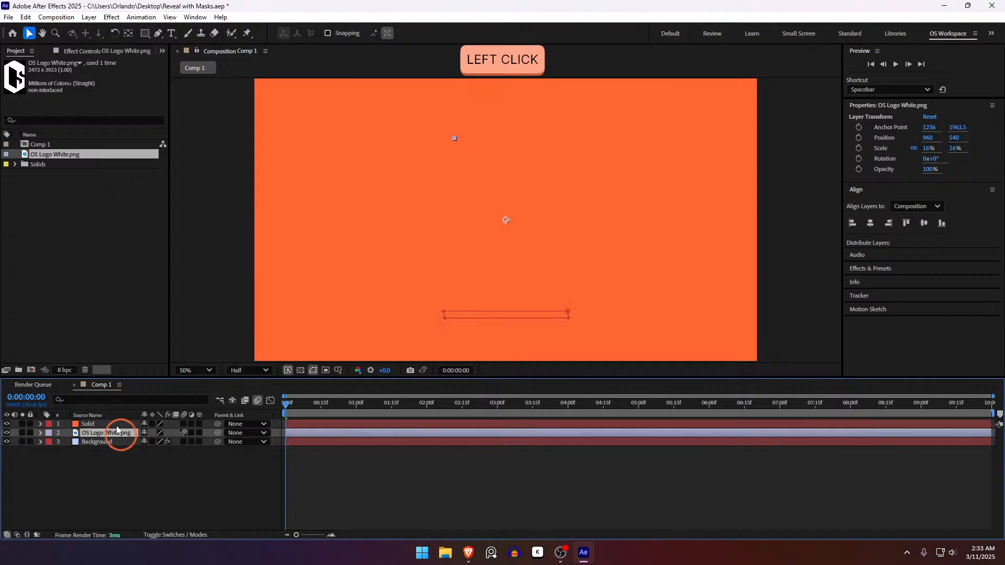
left_click(112, 424)
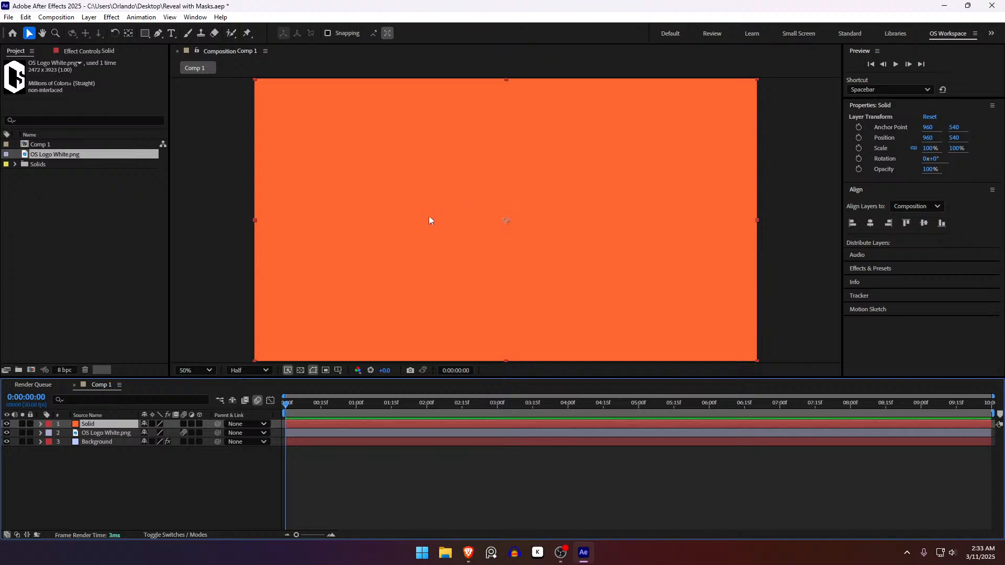
mouse_move(289, 403)
left_mouse_down()
mouse_move(339, 415)
mouse_move(278, 417)
left_mouse_up()
key("g")
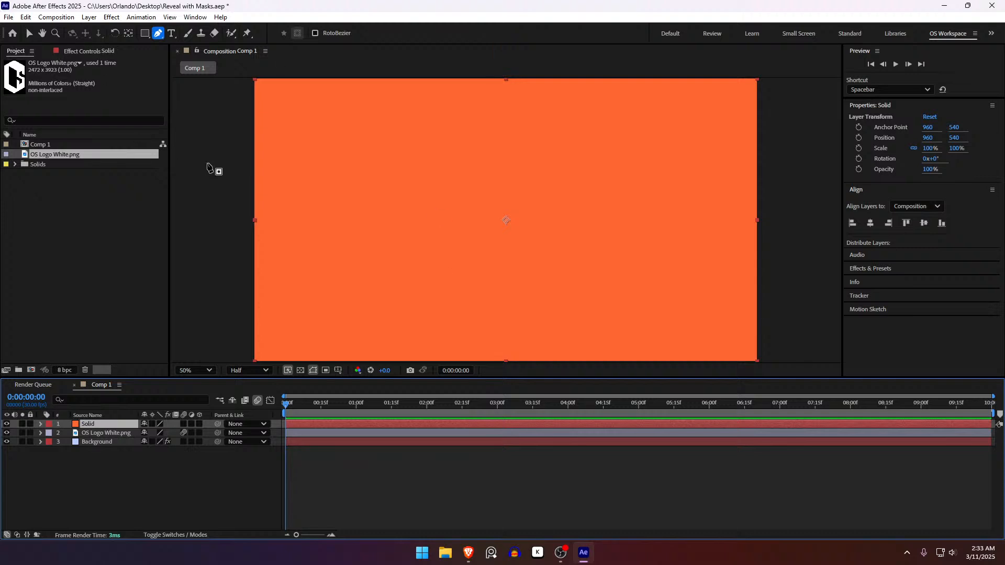
left_click_drag(341, 398, 204, 410)
left_click(7, 424)
left_click(6, 424)
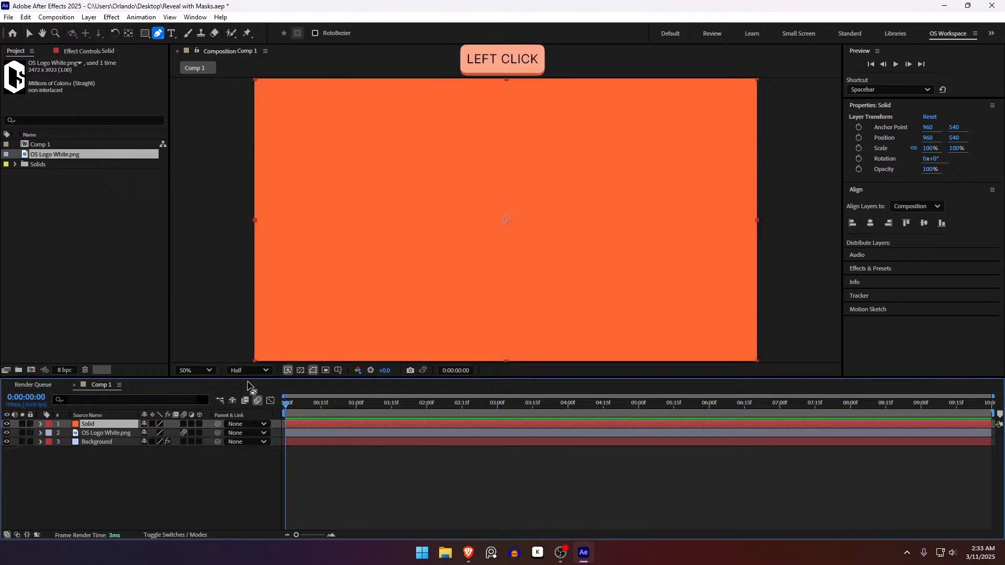
left_click(113, 433)
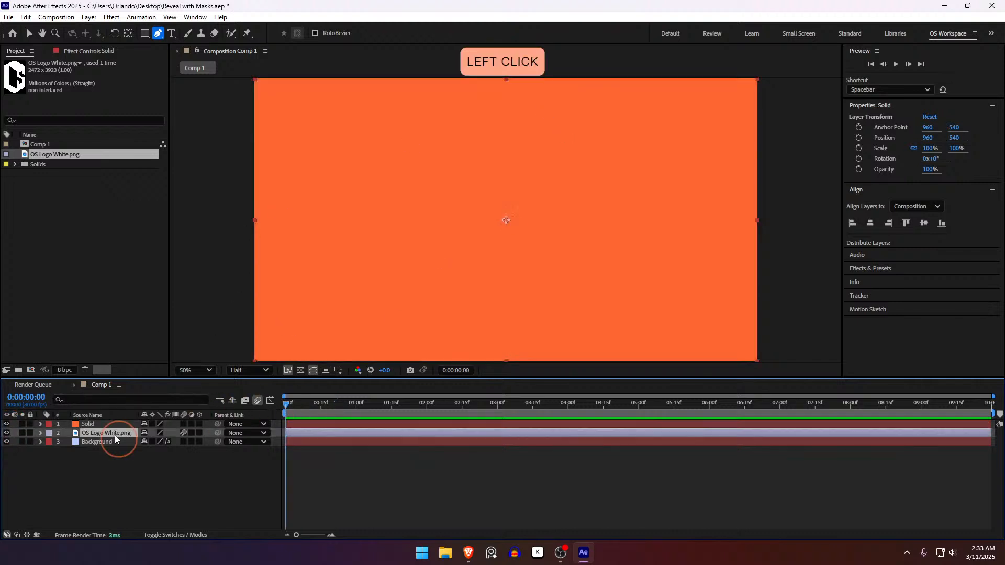
left_click(7, 424)
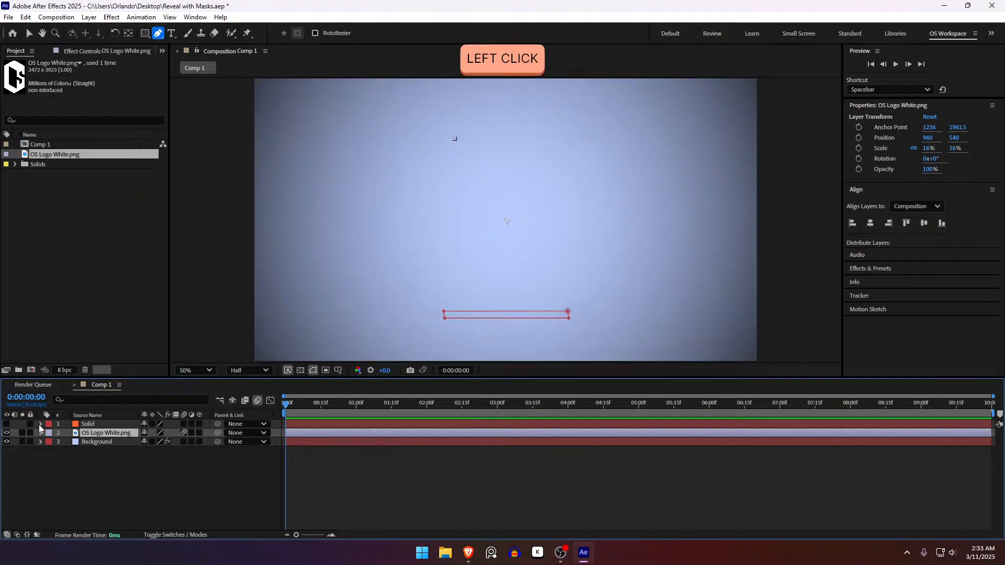
left_click(107, 428)
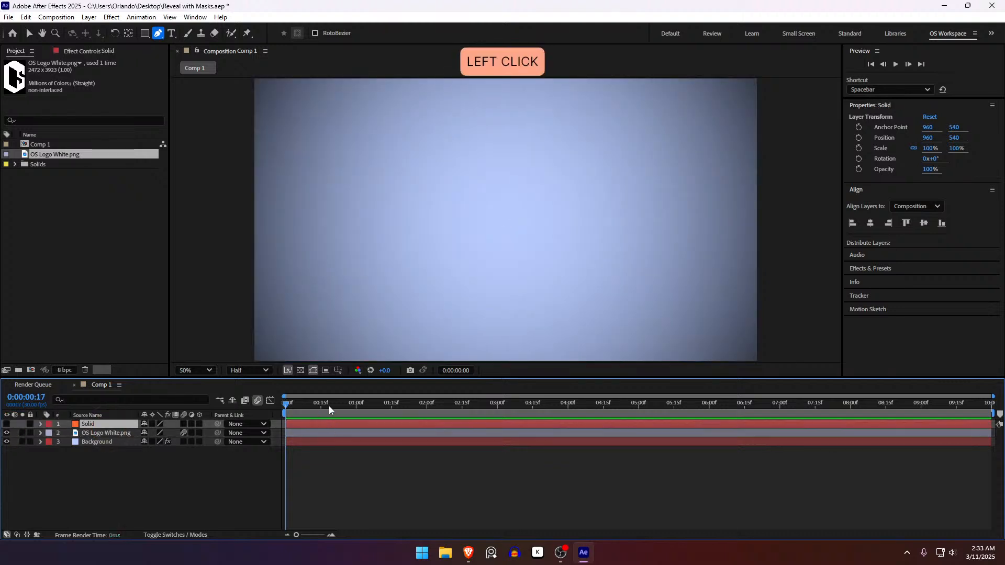
left_click_drag(330, 410, 380, 404)
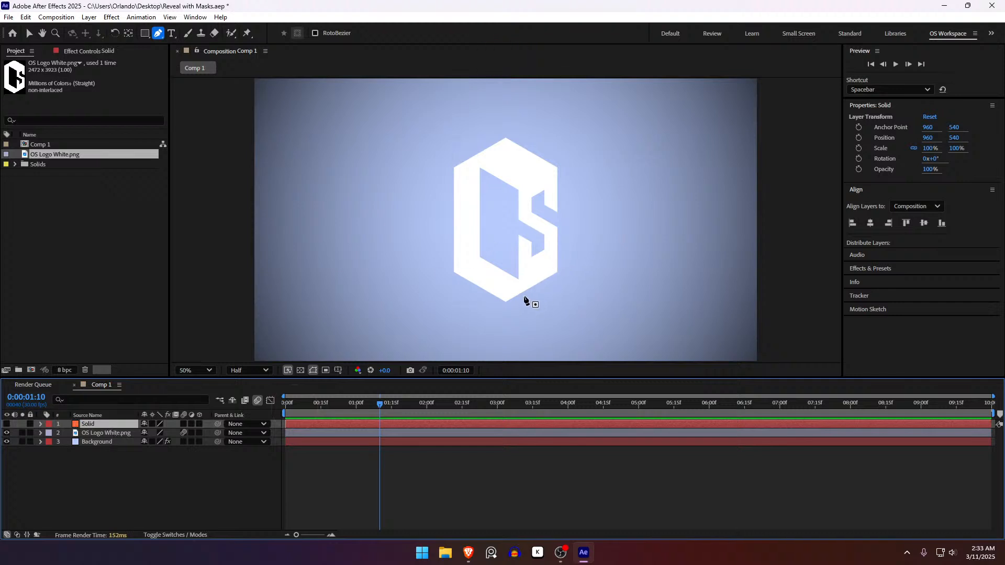
Draw a closed six-point hexagonal mask on the Solid layer, slightly outside the logo's outline
left_click(508, 313)
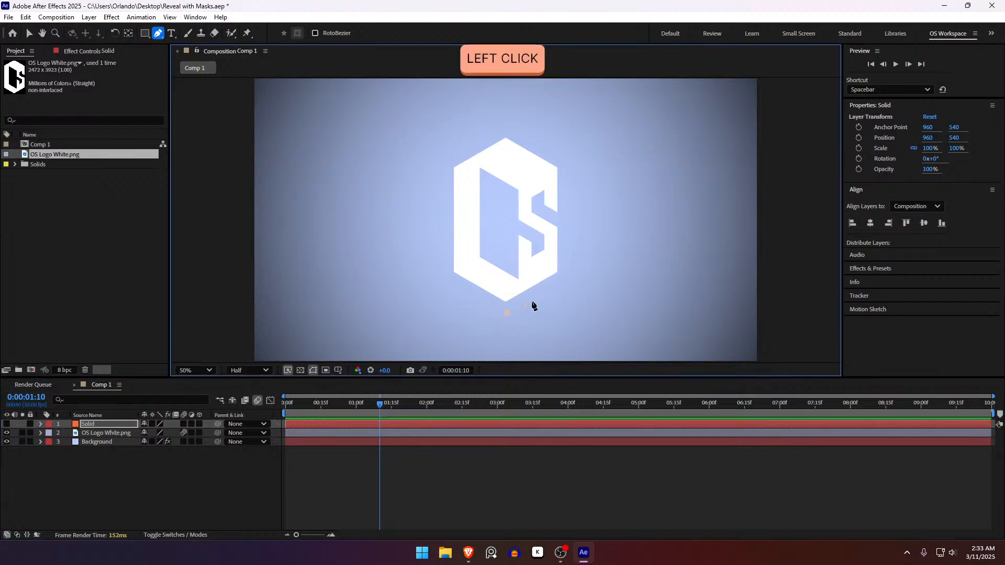
left_click(565, 276)
left_click(565, 165)
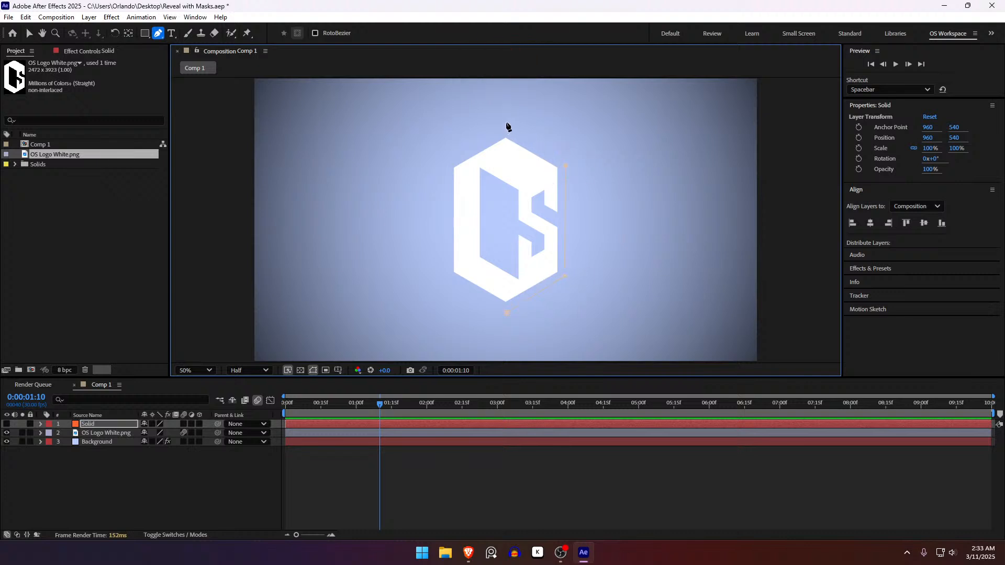
left_click(506, 122)
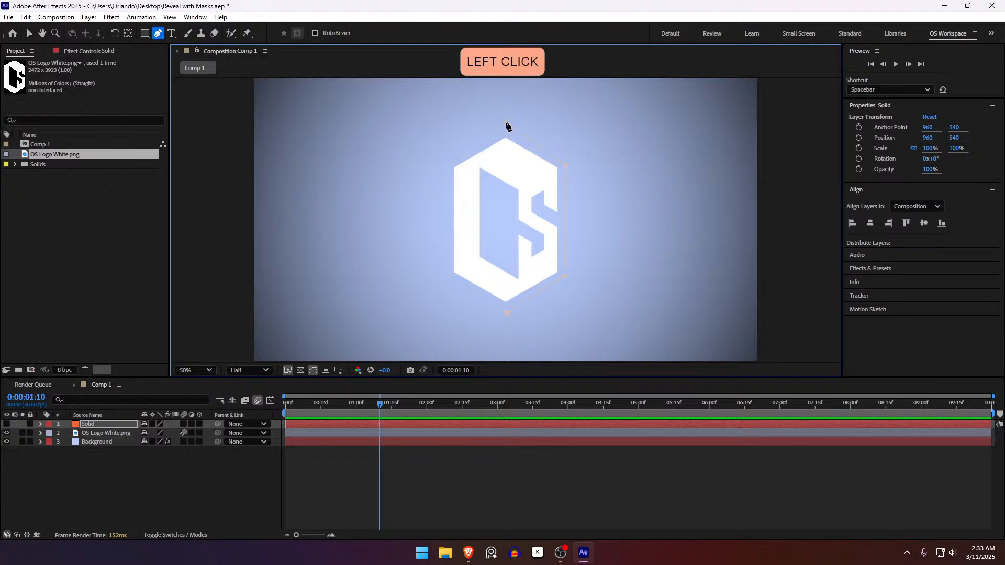
left_click(448, 159)
left_click(441, 272)
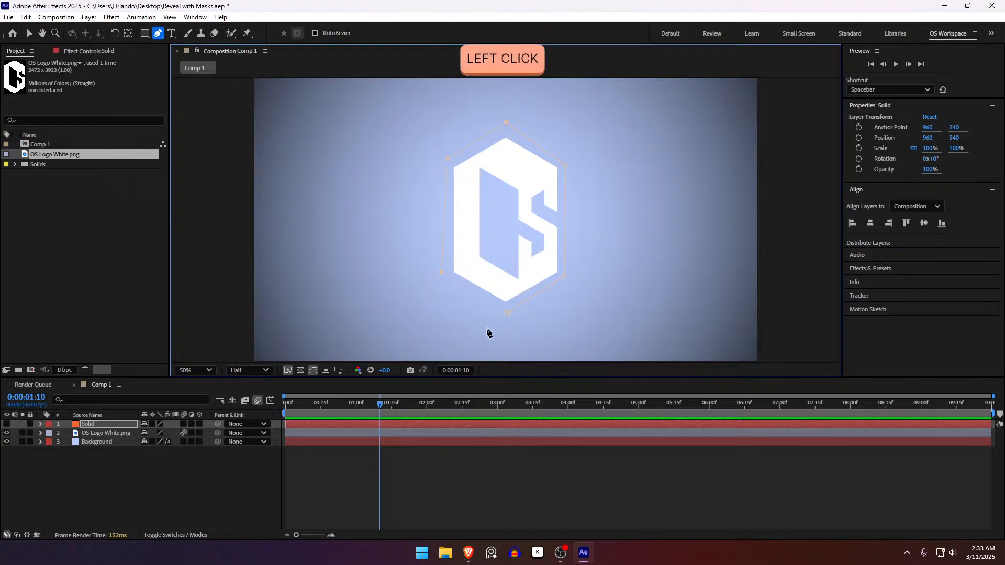
right_click(503, 315)
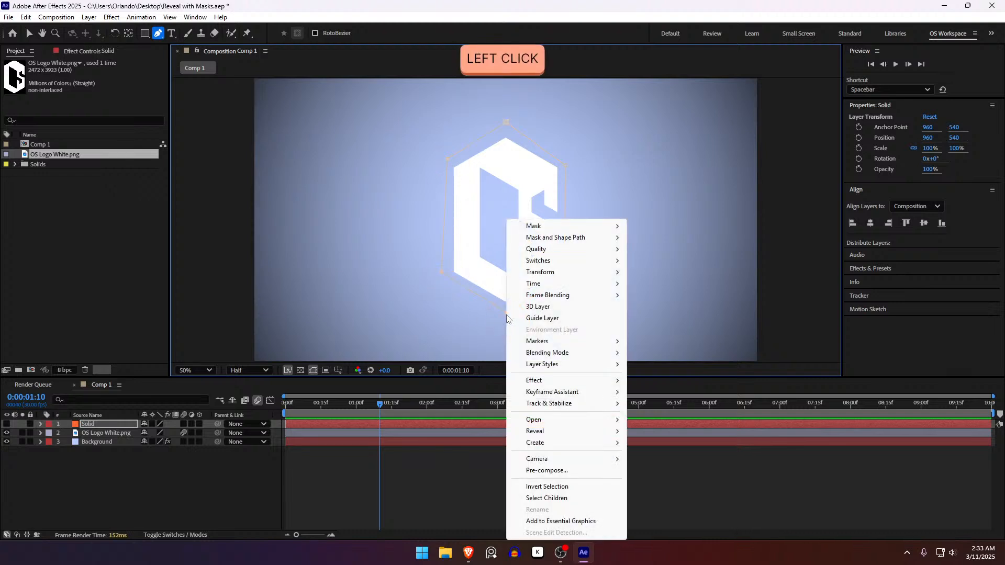
left_click(504, 313)
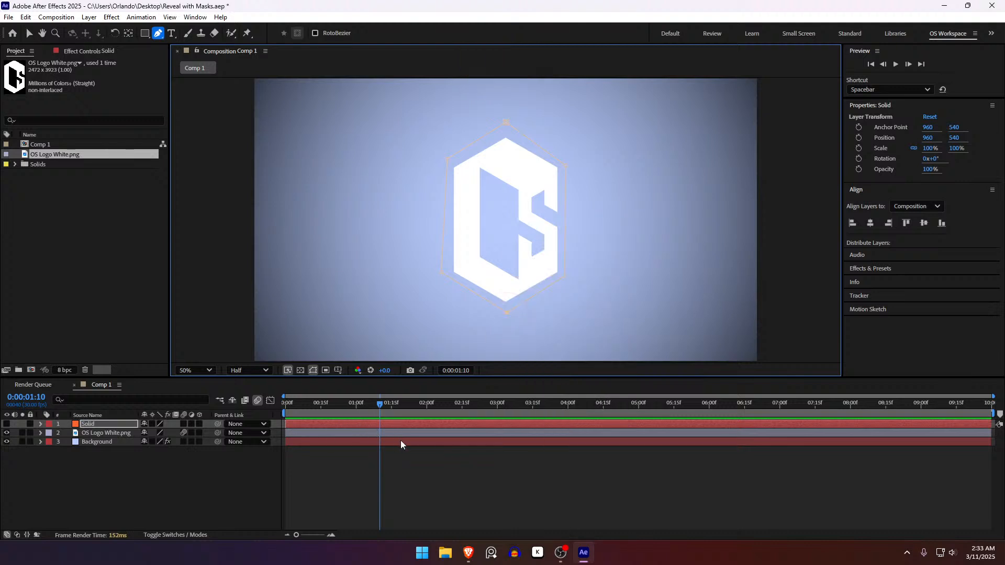
Show the Solid layer and refine the hexagonal mask's lower-left and bottom points to even out its outline
left_click(7, 425)
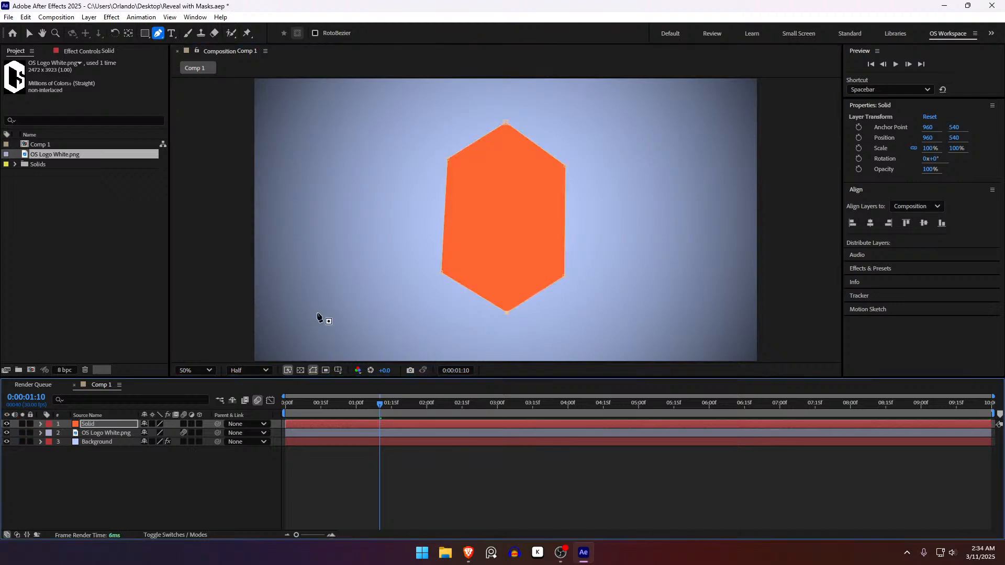
mouse_move(443, 275)
left_mouse_down()
mouse_move(433, 269)
mouse_move(464, 273)
mouse_move(449, 274)
left_mouse_up()
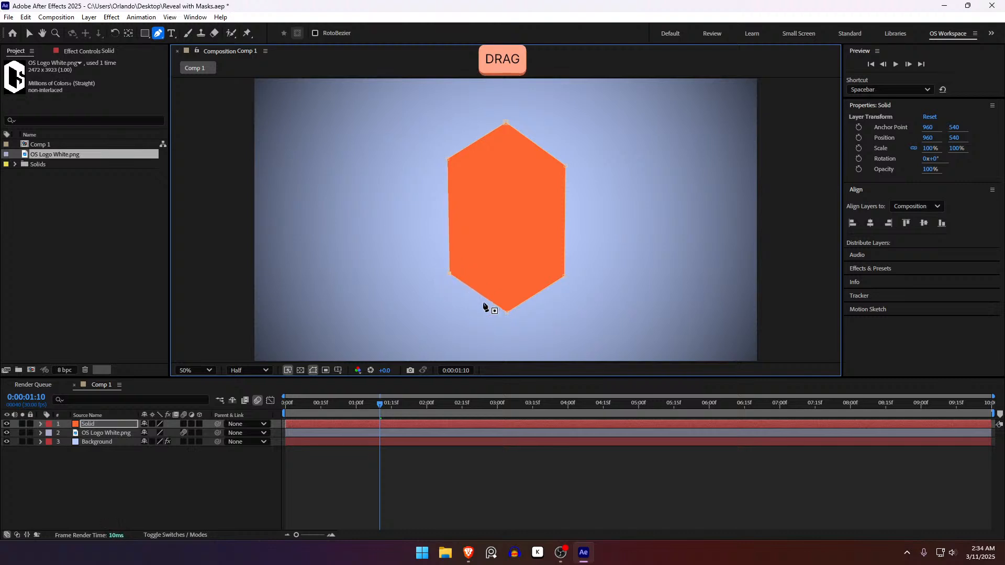
mouse_move(502, 314)
left_mouse_down()
mouse_move(502, 239)
mouse_move(505, 314)
left_mouse_up()
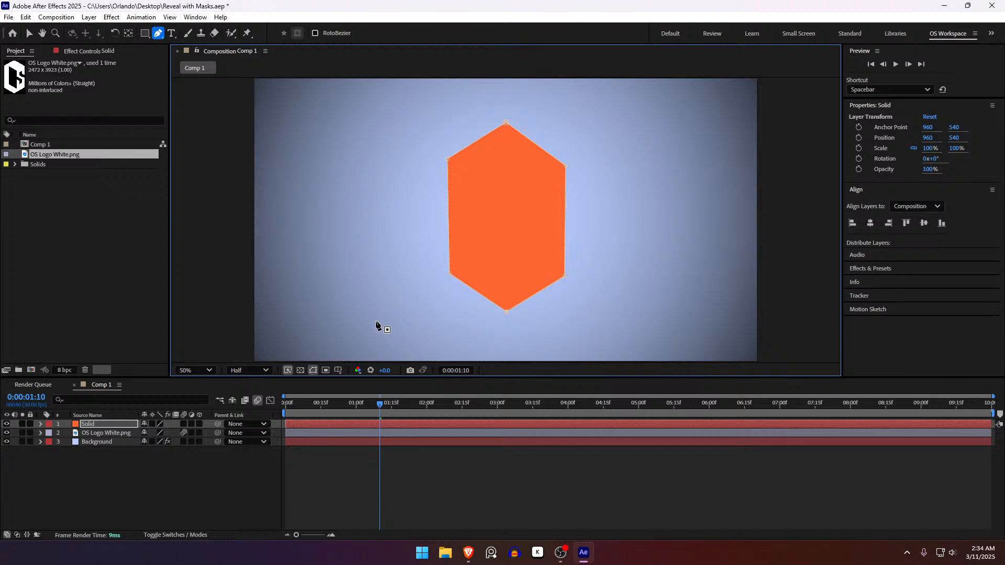
Reveal the Solid layer's mask properties and set Mask 1's mode to Subtract
left_click(98, 426)
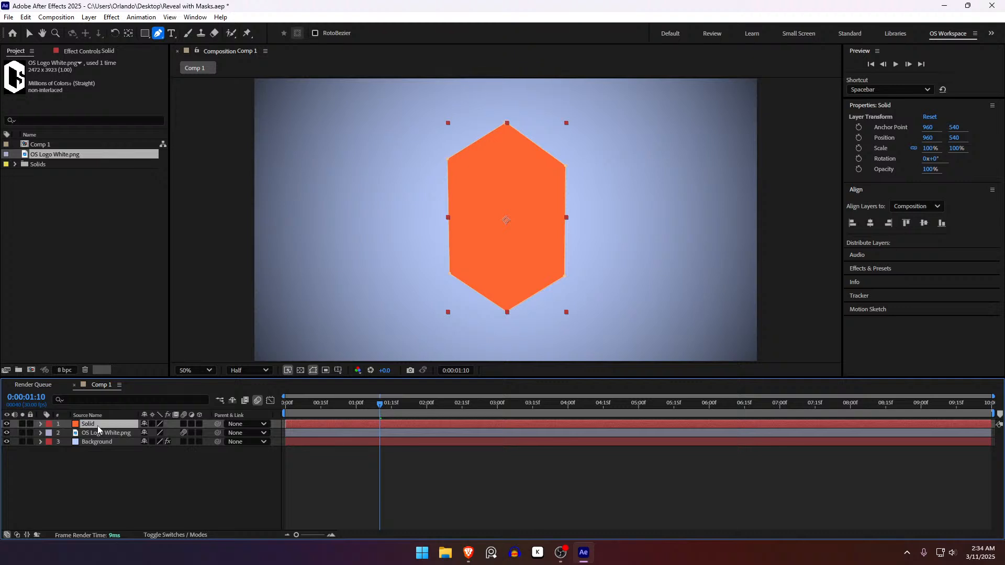
key("m")
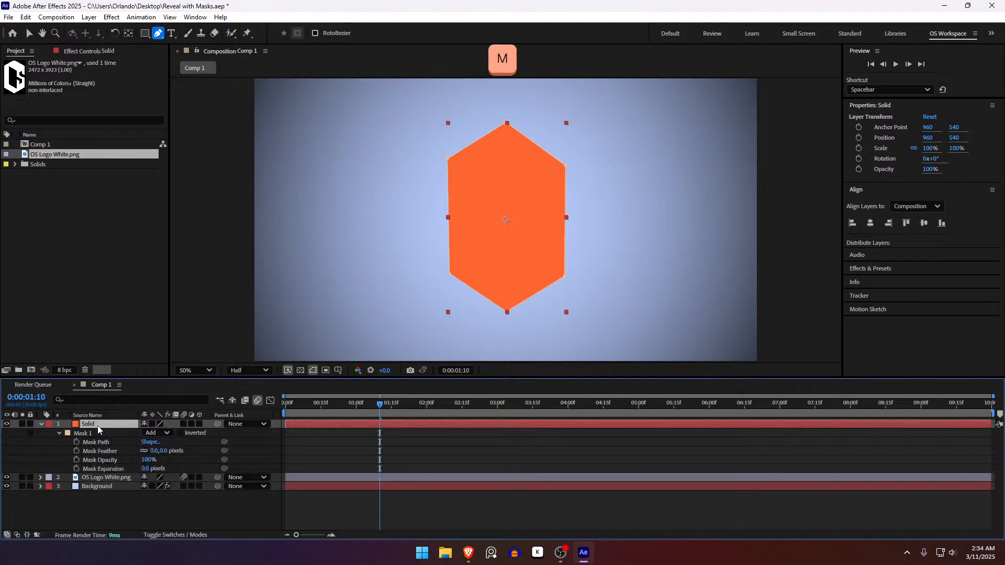
left_click(168, 435)
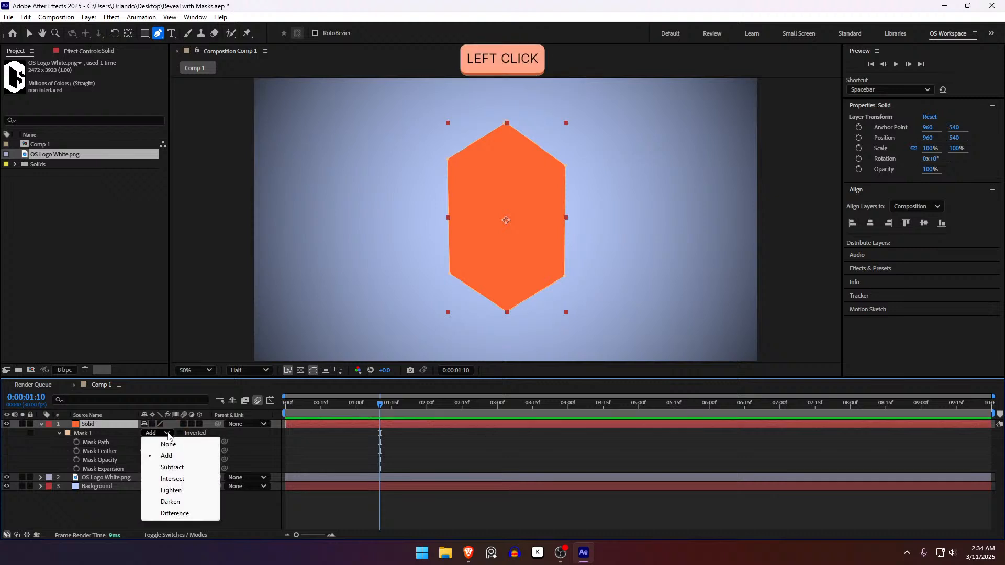
left_click(178, 468)
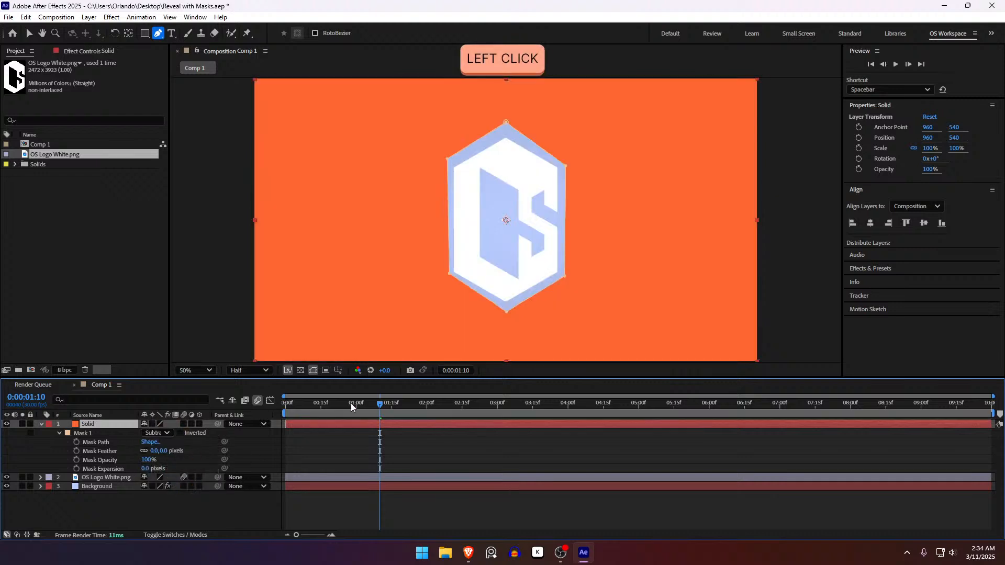
Try enlarging the hexagonal mask with free transform, undo the change and deselect the layer
left_click(504, 313)
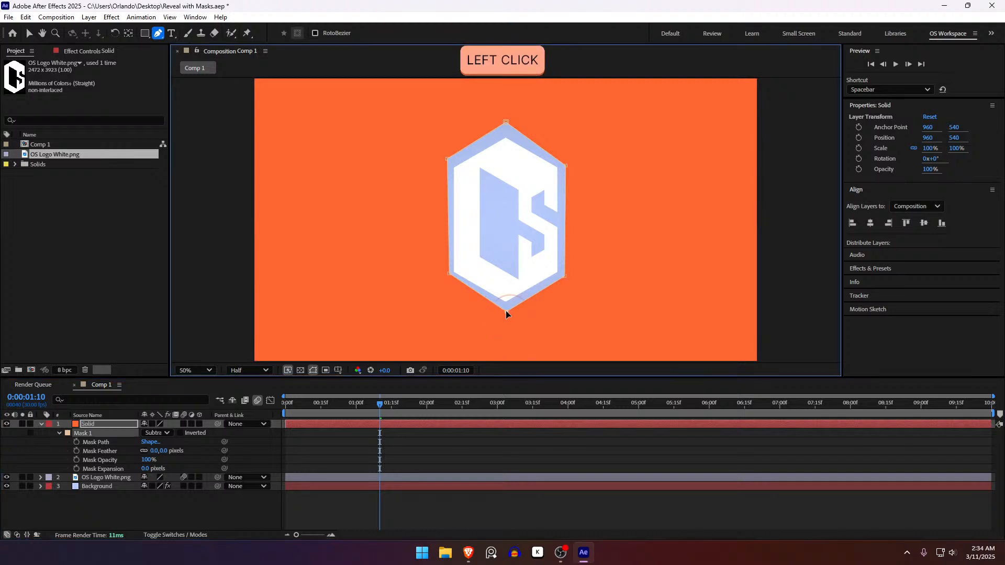
double_click(506, 311)
left_click_drag(566, 122, 834, 4)
key("ctrl+z")
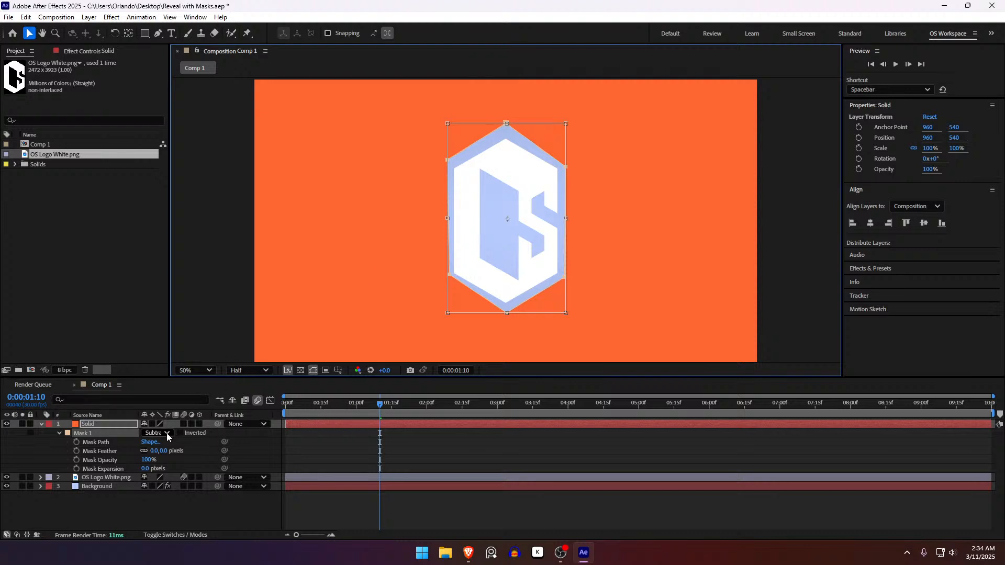
left_click(200, 447)
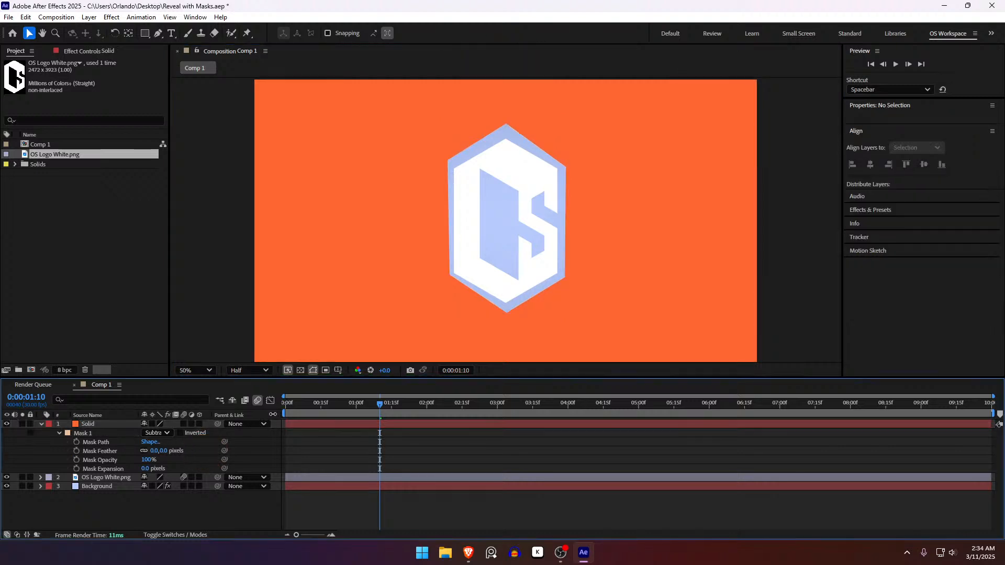
Scrub through the logo reveal and add a Mask Path keyframe to the Solid layer's Mask 1 at 0:00:01:12
left_click_drag(309, 408, 238, 426)
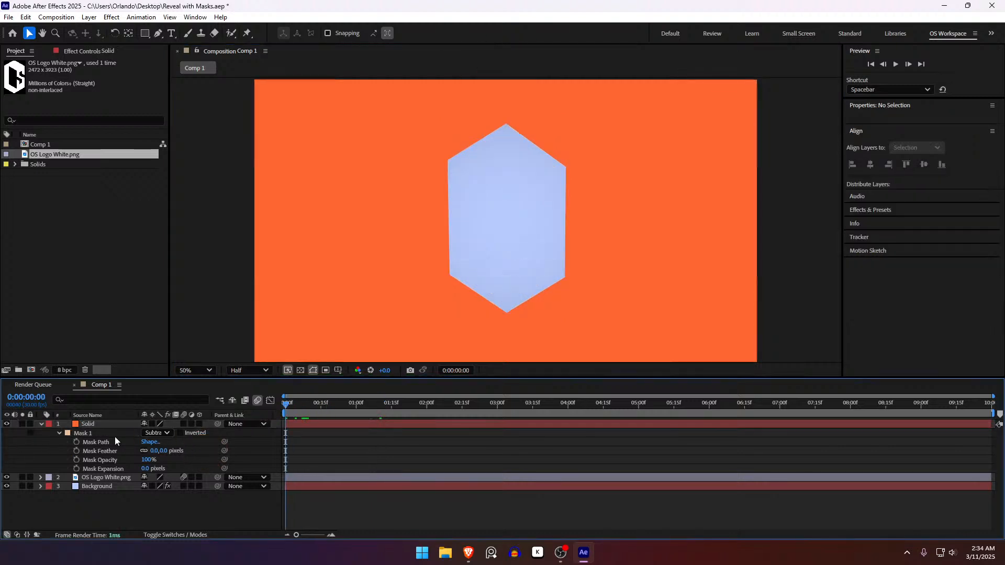
left_click_drag(358, 403, 385, 406)
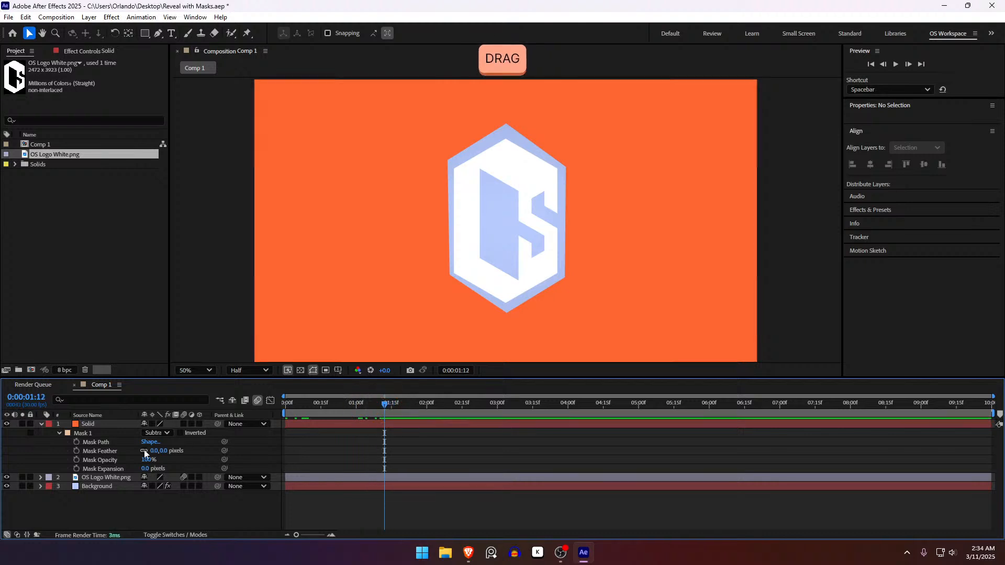
left_click(74, 441)
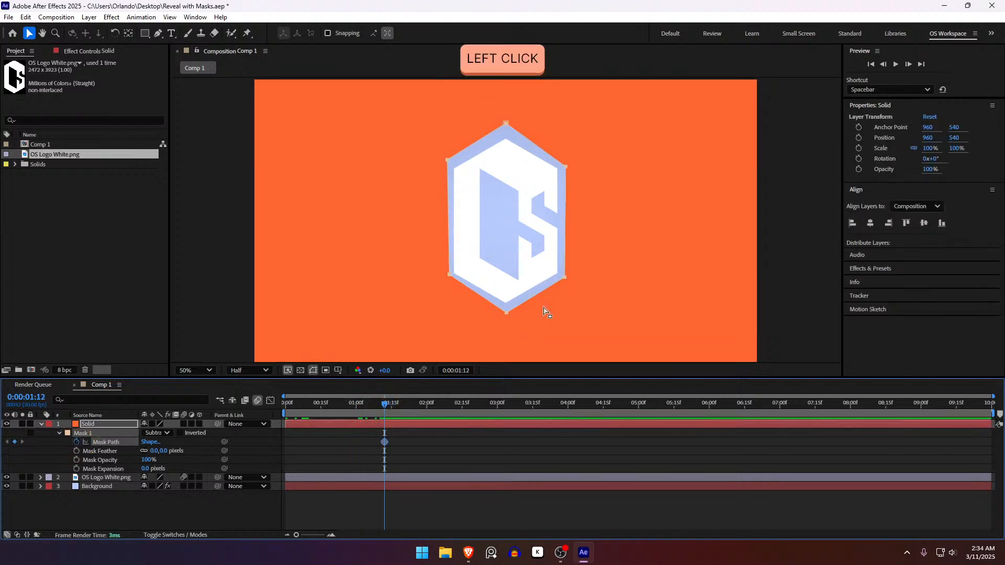
At 0:00:01:12, scale the Solid layer's hexagonal mask up from its centre until it extends beyond the composition frame
left_click(566, 165)
scroll(591, 166, "down", 2)
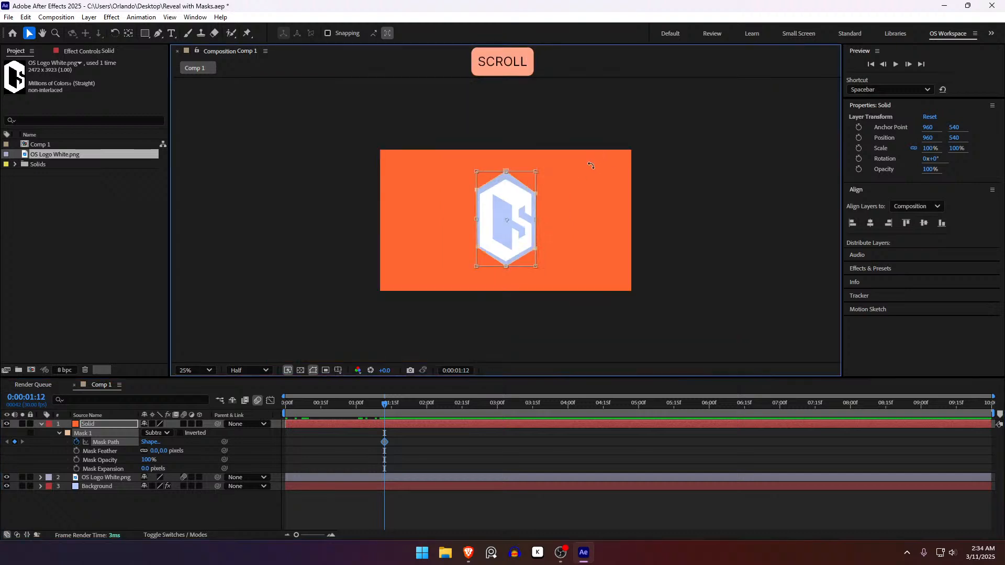
left_click_drag(535, 173, 554, 150)
left_click_drag(586, 121, 732, 2)
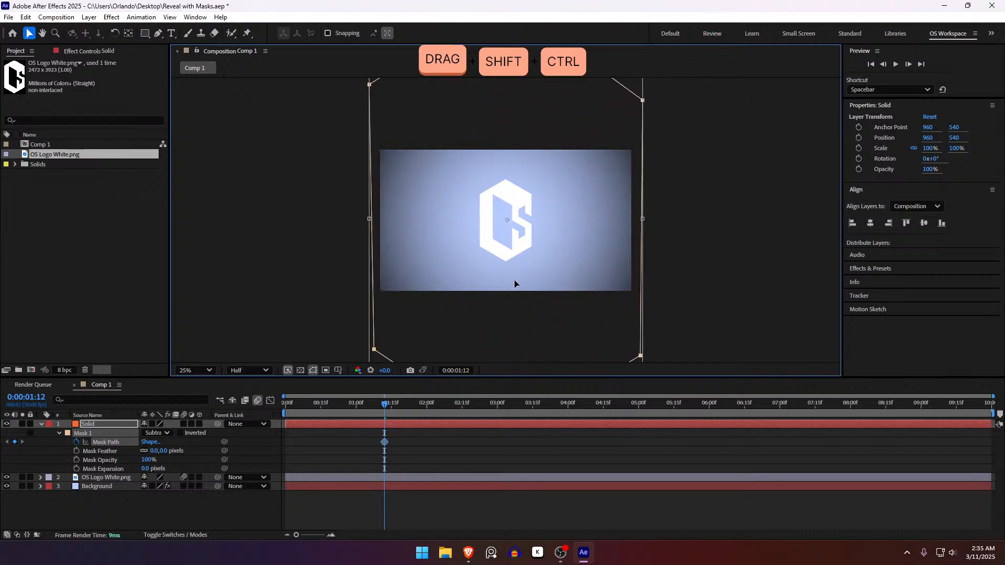
left_click(417, 449)
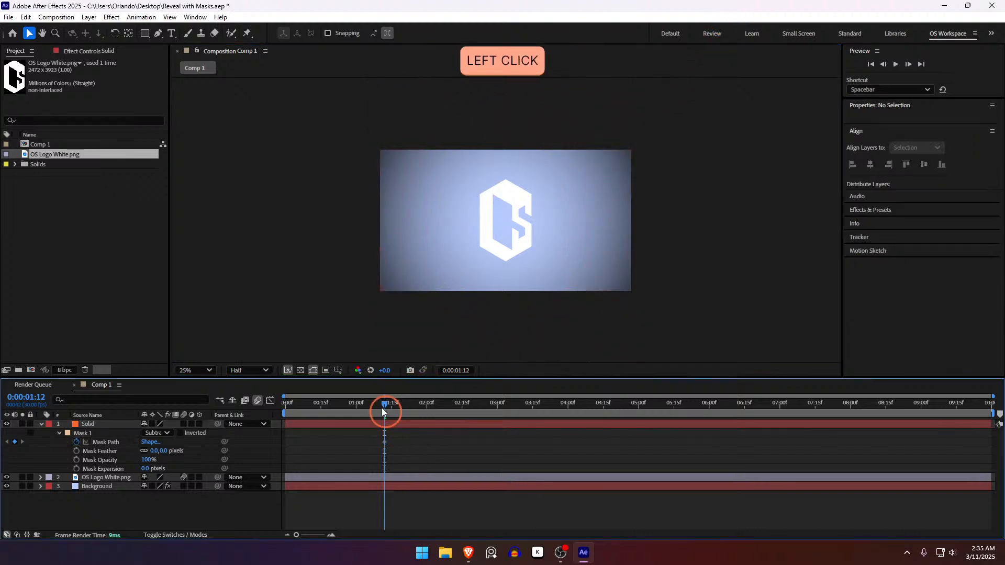
At 0:00:00:00, shrink the Solid layer's hexagonal mask around its centre to a tiny point in the middle of the composition
left_click_drag(382, 408, 286, 417)
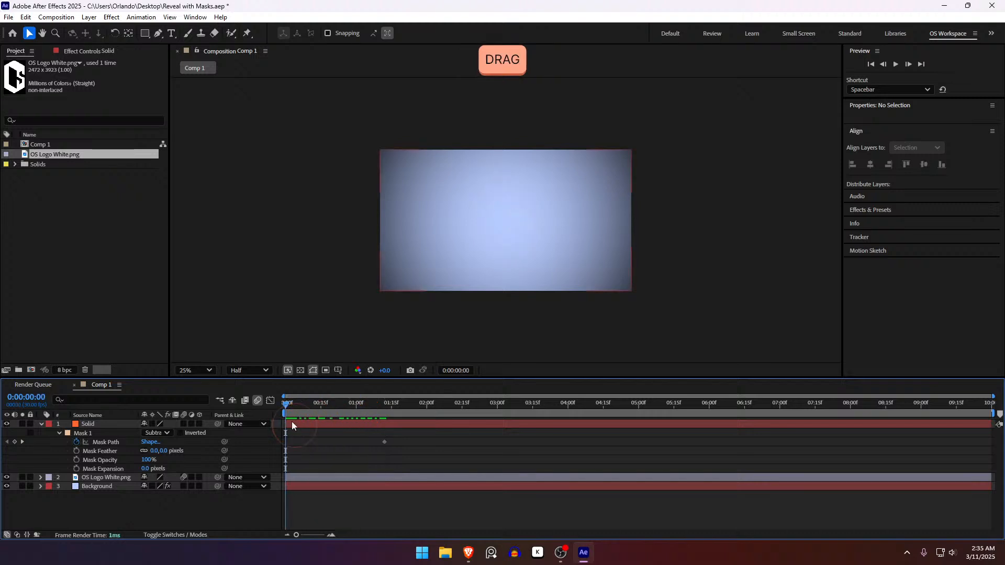
left_click(575, 220)
scroll(631, 149, "down", 1)
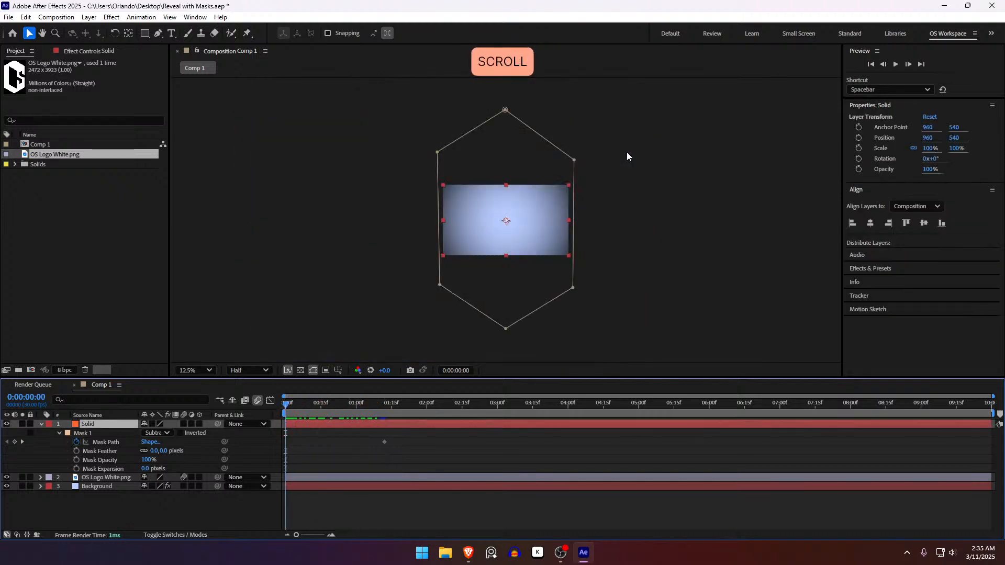
left_click(574, 163)
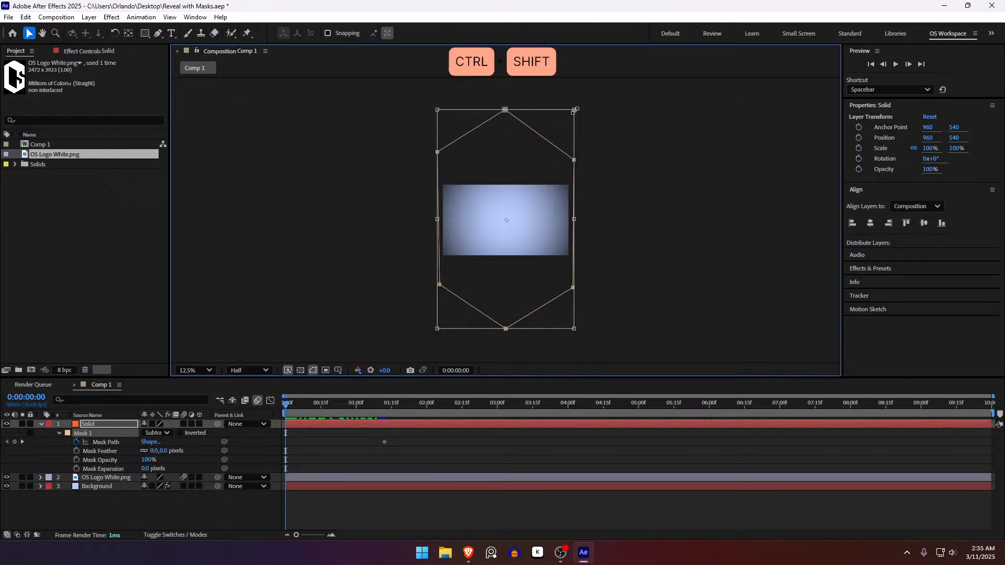
left_click_drag(574, 111, 506, 218)
scroll(506, 218, "up", 6)
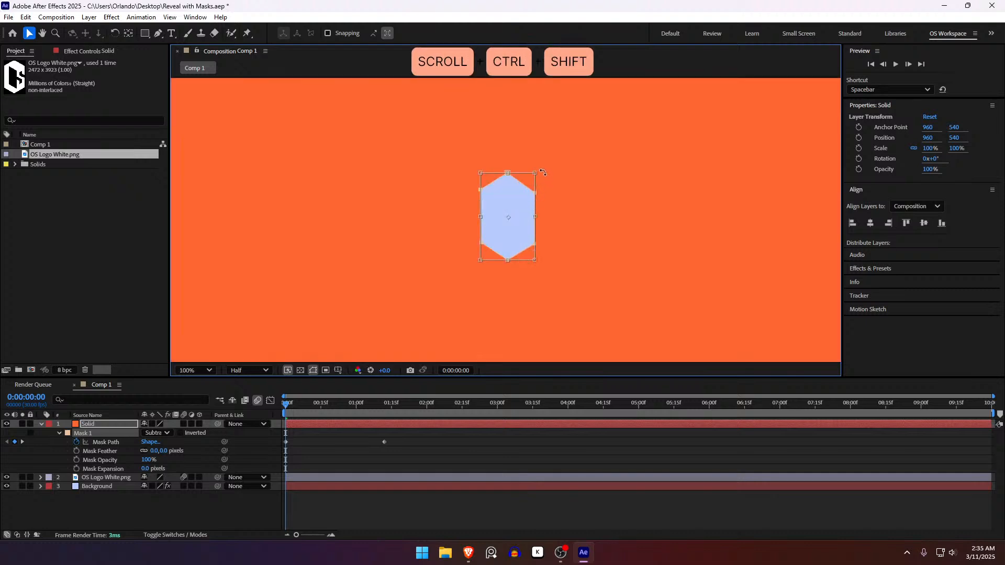
left_click_drag(535, 172, 508, 216)
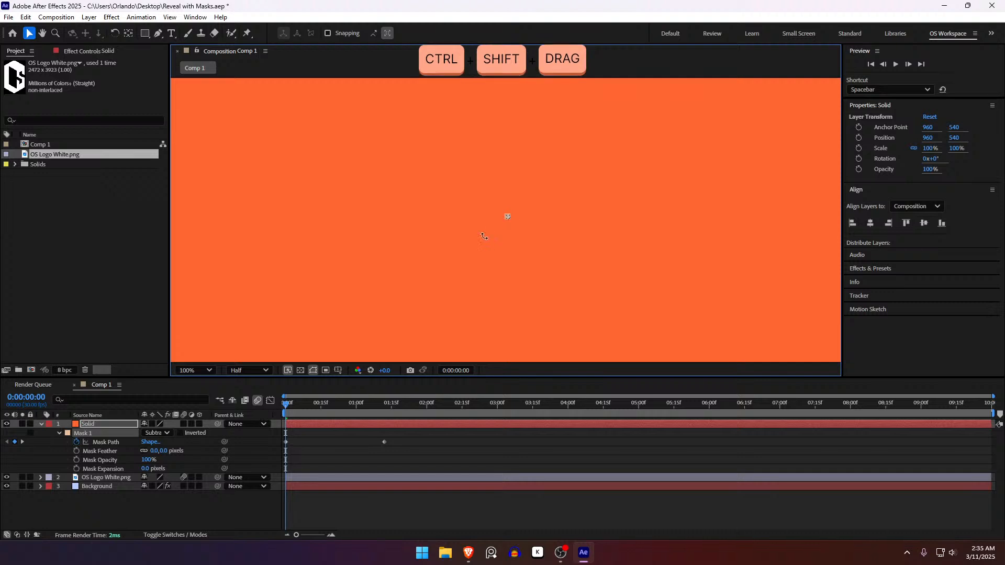
key("Return")
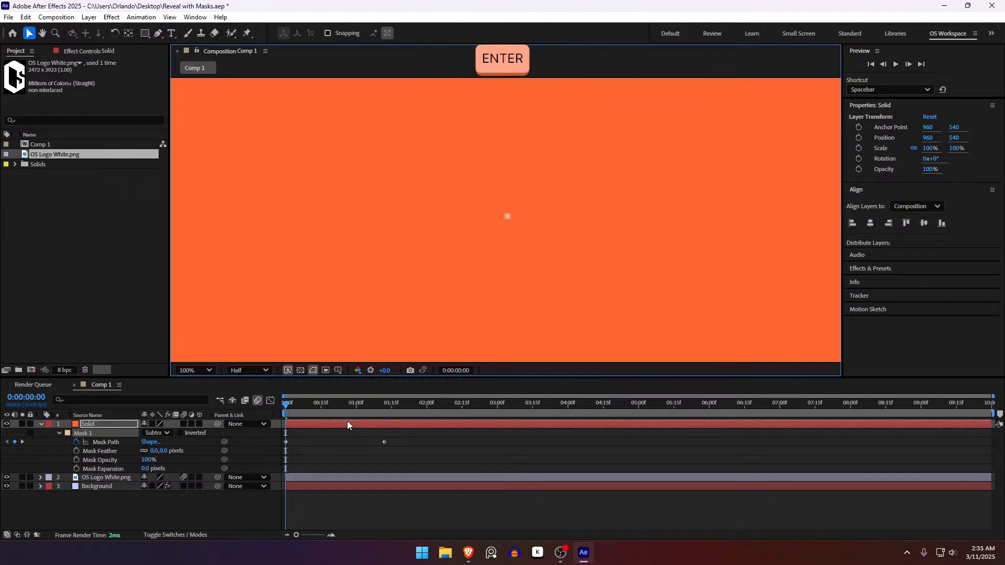
left_click(360, 448)
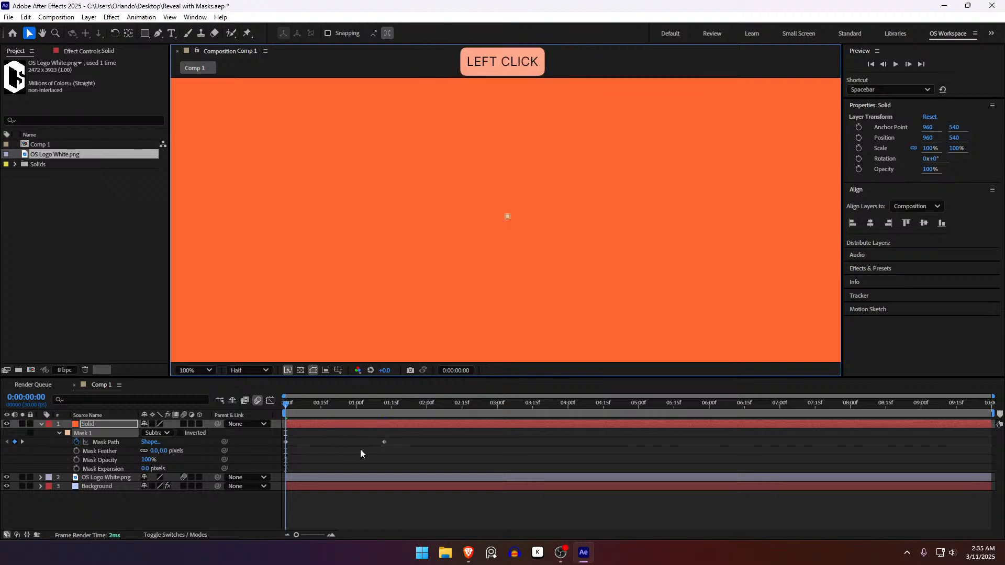
Enable motion blur on the Solid layer and fit the composition in the viewer
left_click(183, 426)
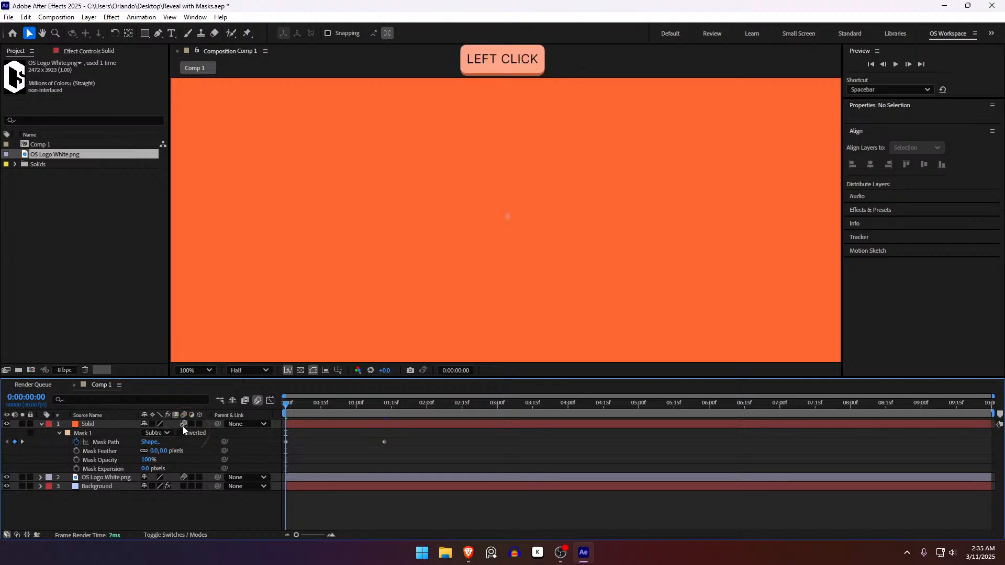
left_click(181, 371)
left_click(218, 177)
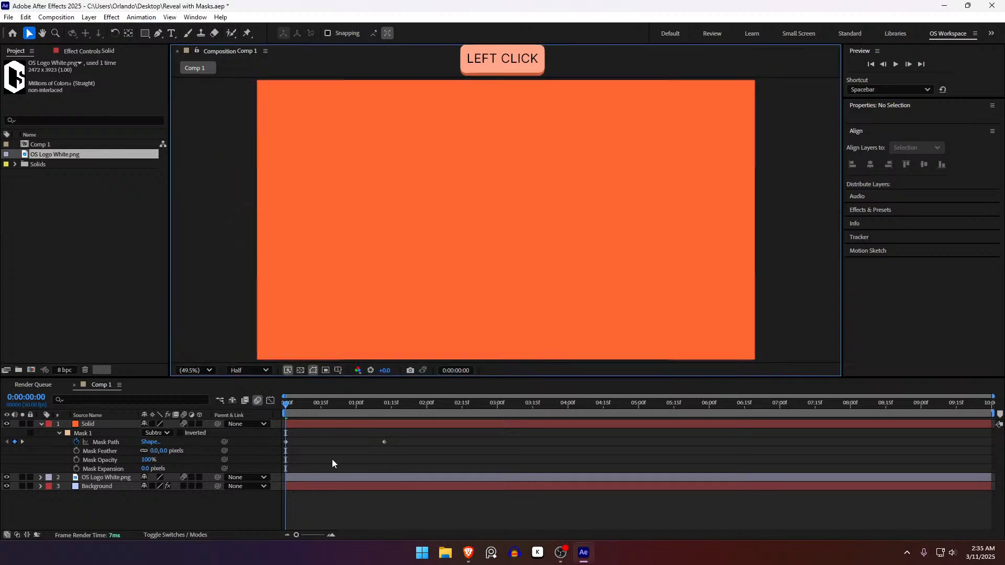
Preview the expanding hexagonal reveal from the start and scrub through it to check the timing
key("space")
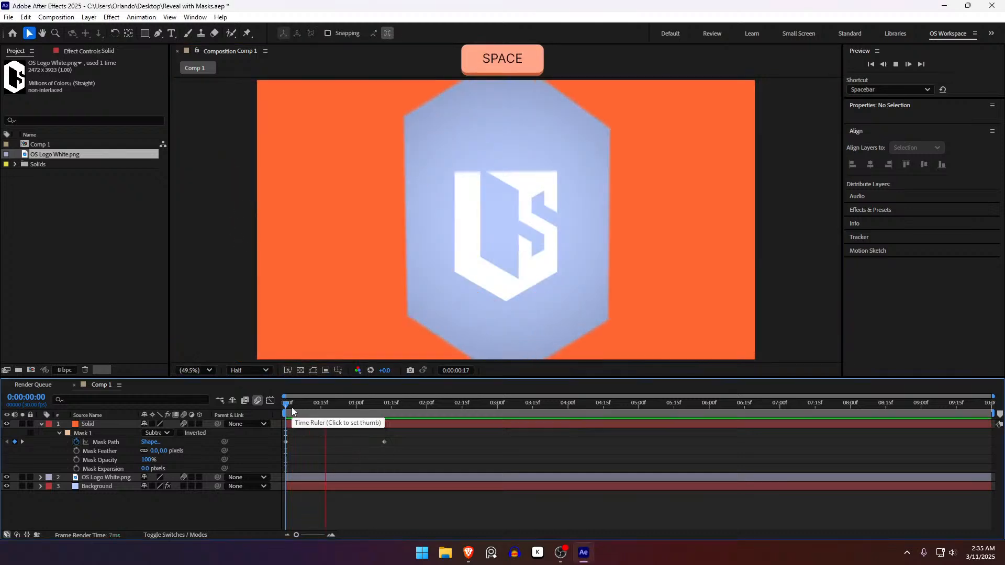
left_click(291, 407)
key("space")
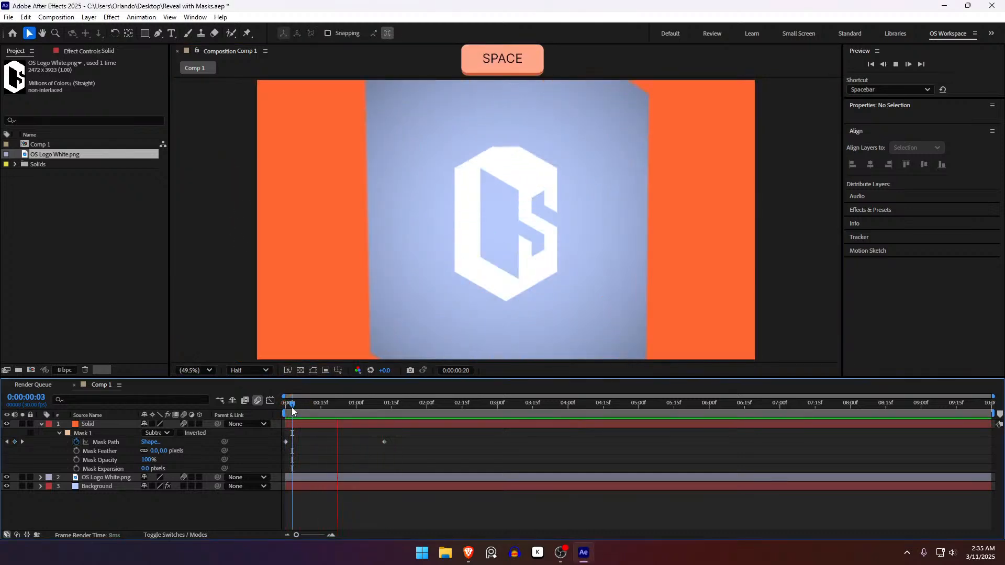
left_click(291, 408)
key("space")
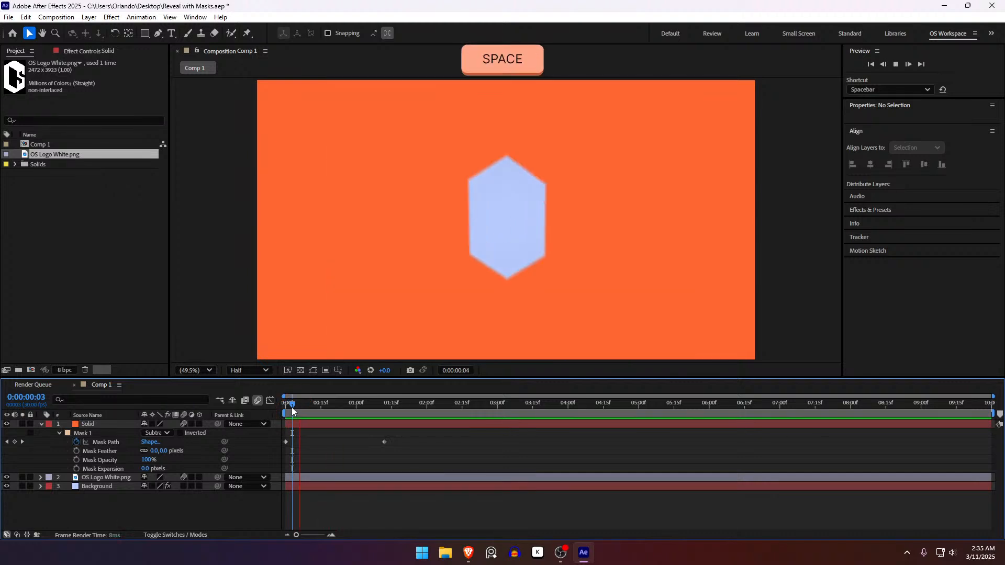
left_click_drag(292, 408, 357, 422)
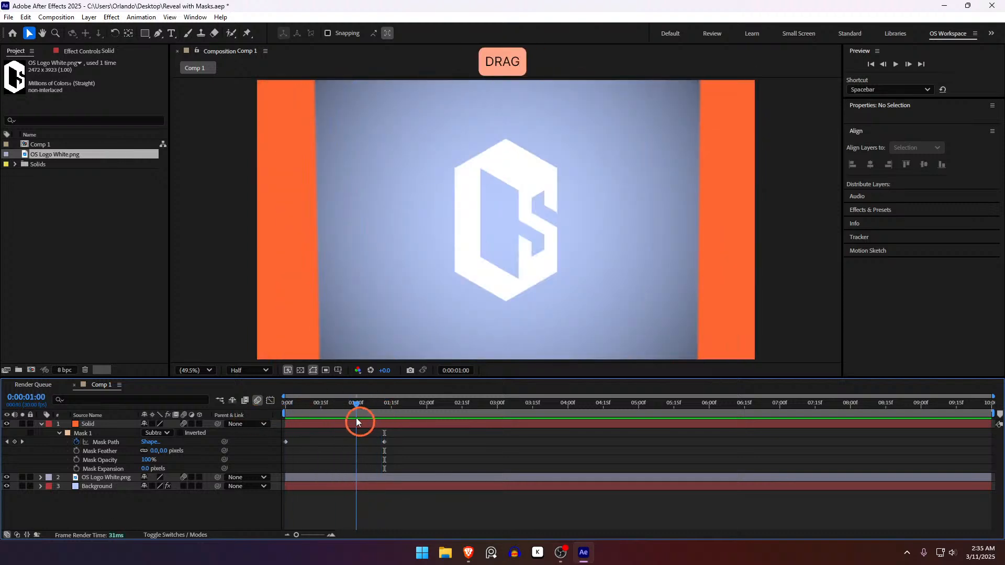
Apply Easy Ease to both Mask Path keyframes of the Solid layer
left_click_drag(428, 467, 283, 435)
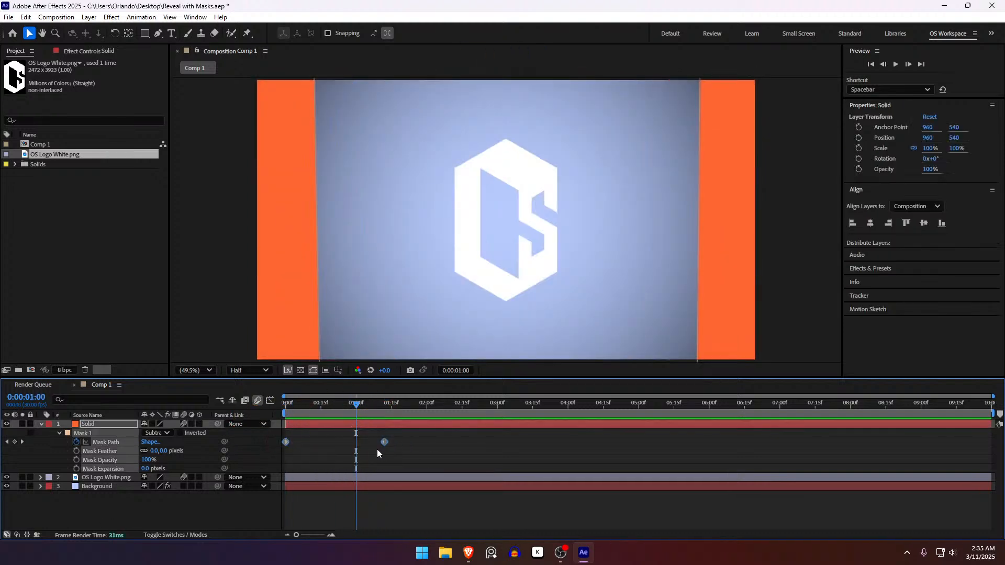
key("F9")
left_click(350, 453)
In the speed graph, lengthen the ease into the last Mask Path keyframe so the reveal starts fast and slows down
left_click_drag(330, 410, 378, 425)
left_click(385, 442)
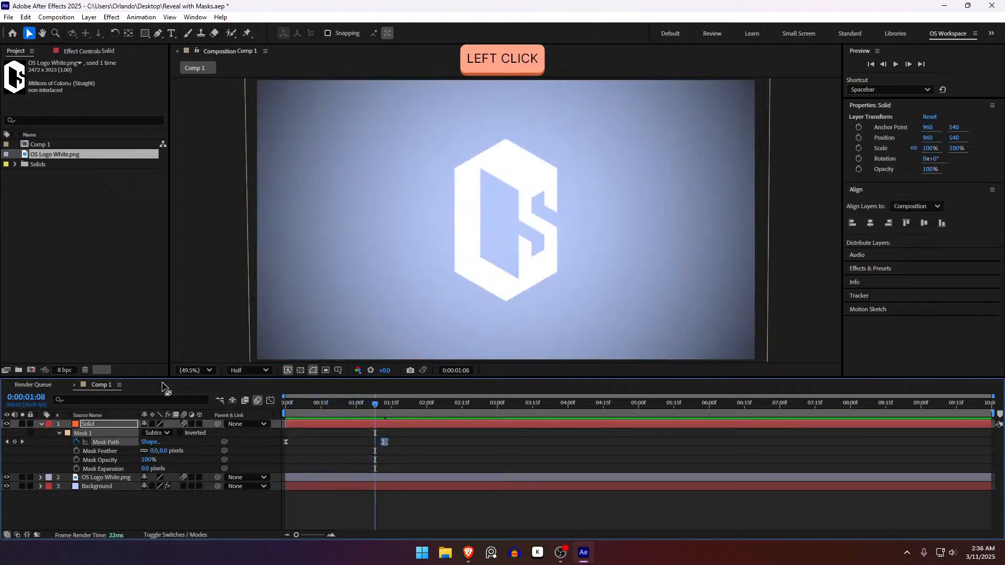
left_click(271, 402)
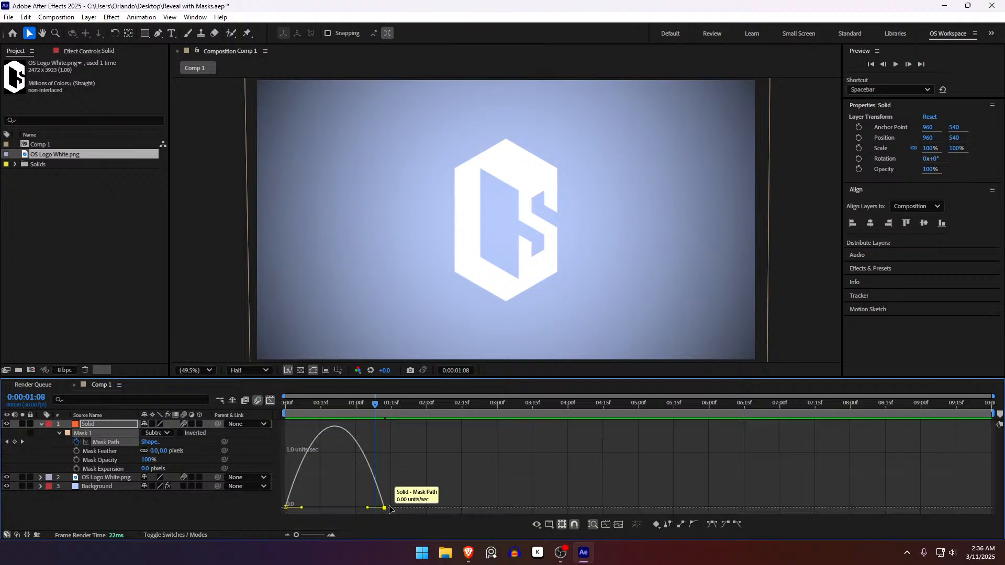
left_click_drag(369, 511, 324, 508)
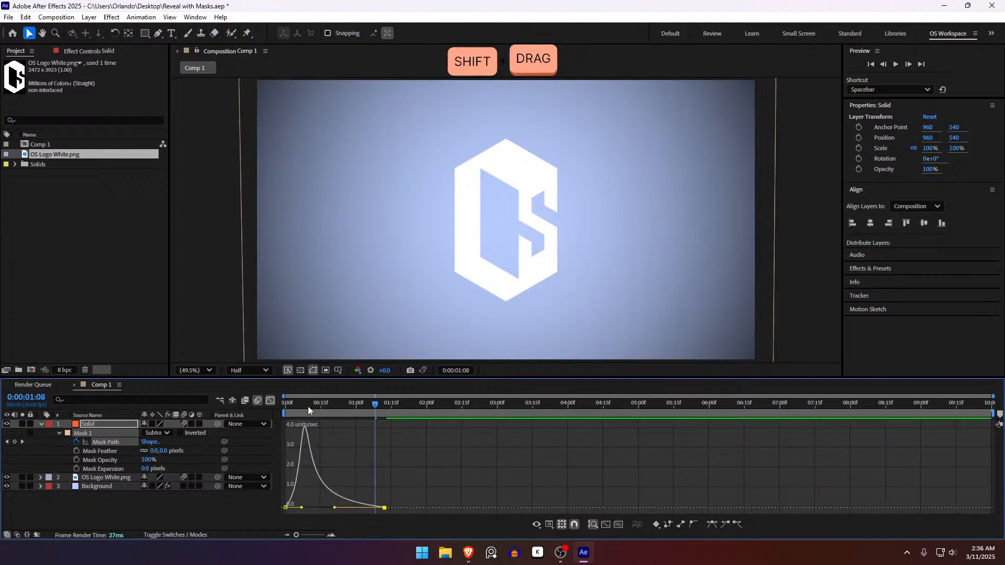
Play the eased hexagonal reveal from 0:00:00:00 to check its new speed
left_click_drag(308, 405, 266, 412)
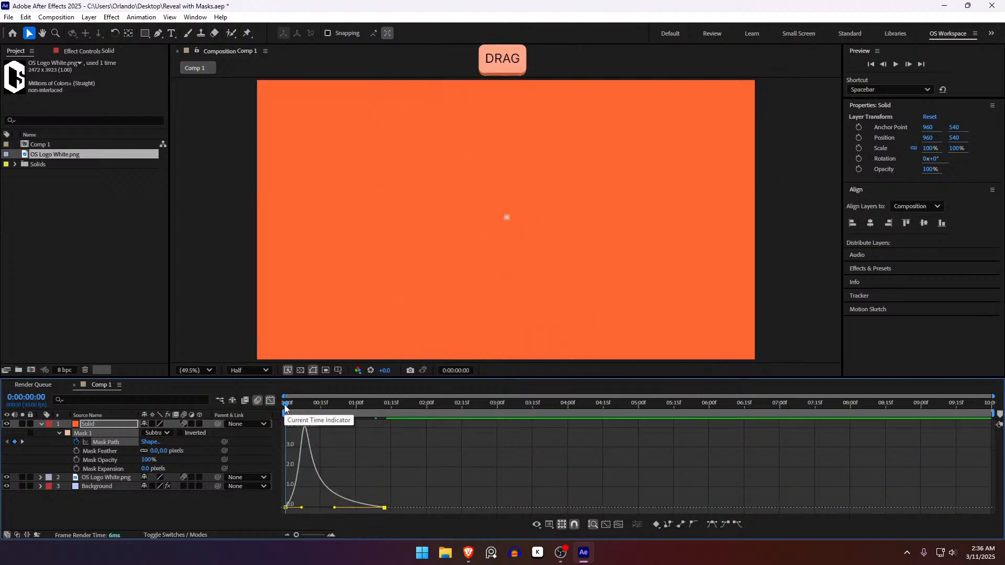
key("space")
left_click(285, 404)
key("space")
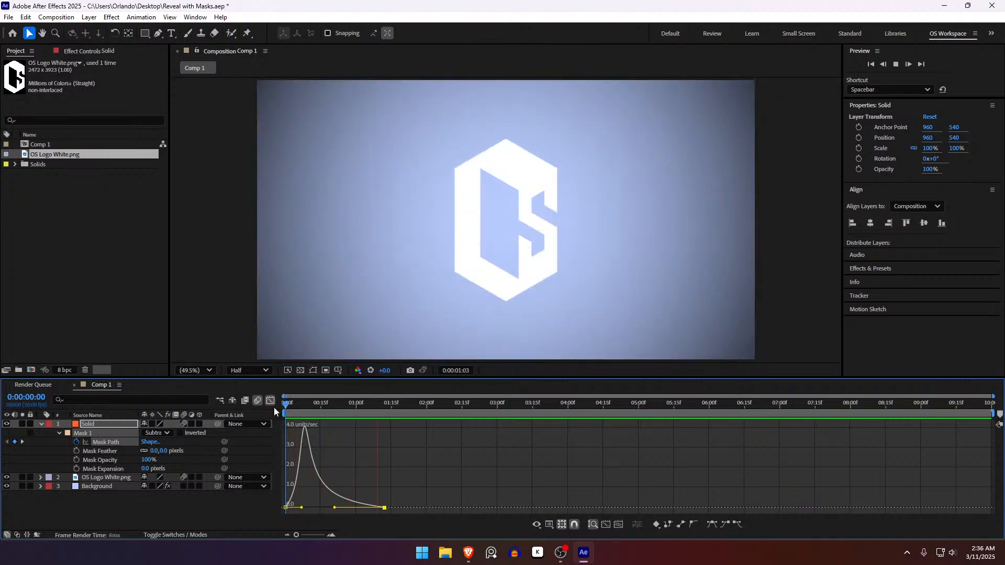
Close the speed graph and shift the Solid layer's last Mask Path keyframe to 0:00:01:00
left_click(271, 401)
left_click(335, 405)
mouse_move(335, 420)
left_mouse_down()
mouse_move(375, 426)
mouse_move(385, 442)
mouse_move(318, 425)
left_mouse_up()
key("shift")
left_click(357, 410, "shift")
left_click(399, 464)
Select the Solid mask's lower-left point, show the rulers and place a vertical guide beside the mask's left edge
scroll(424, 273, "down", 2)
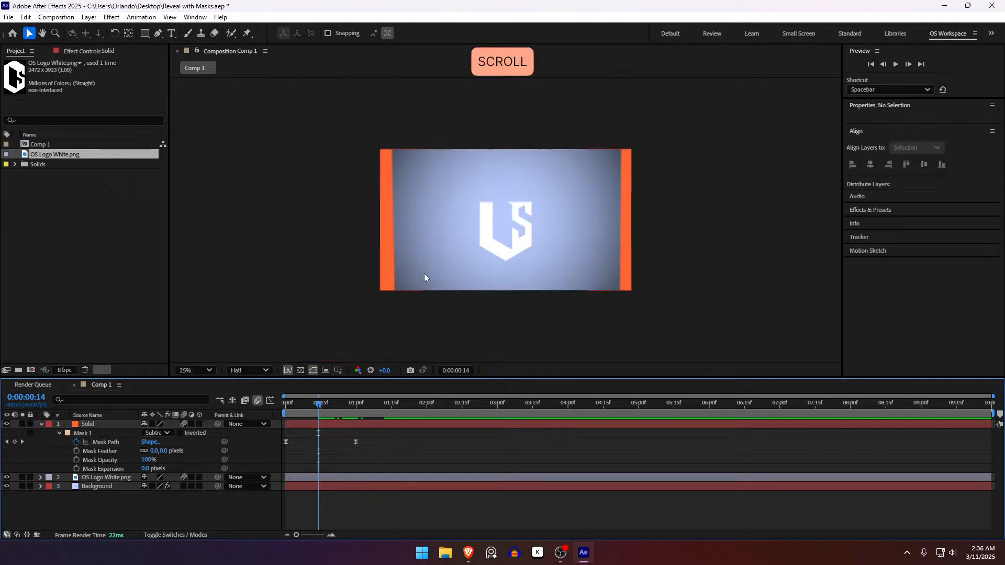
left_click(319, 425)
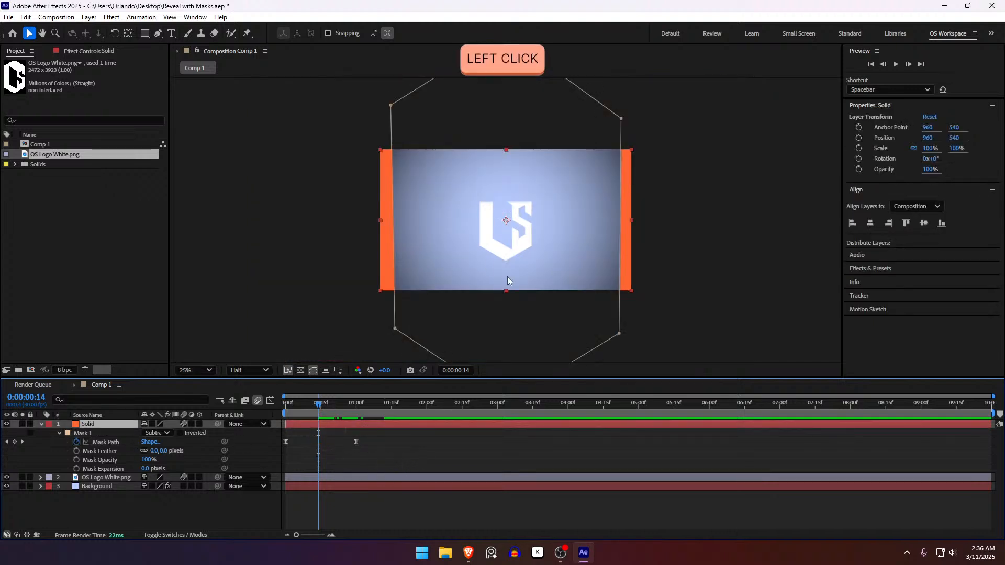
left_click(395, 329, "shift")
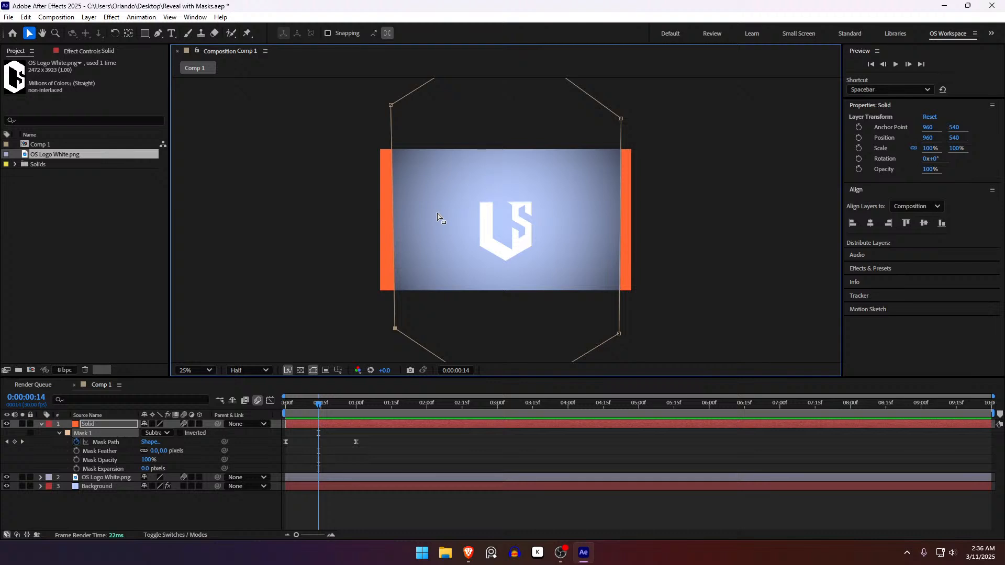
key("ctrl+r")
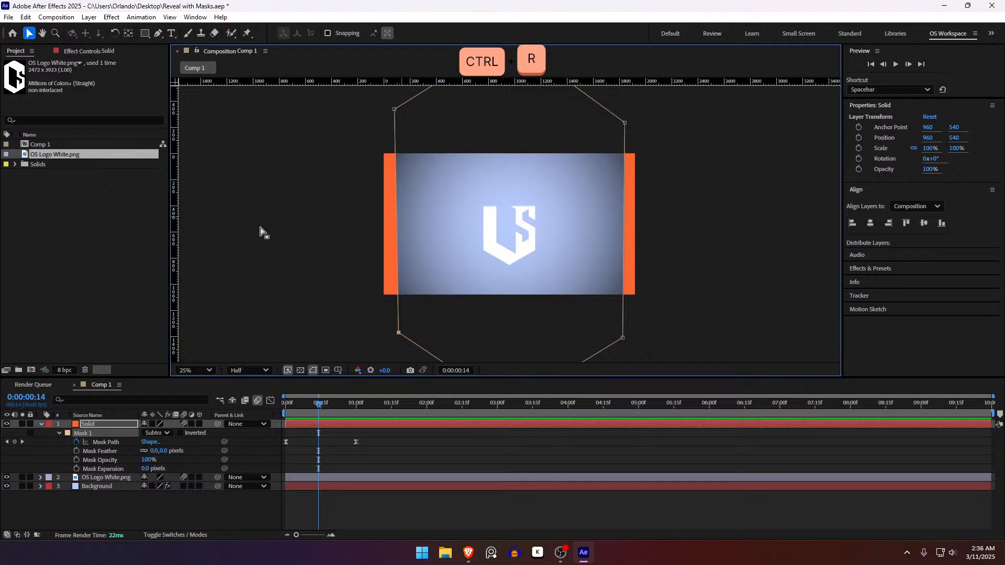
left_click_drag(174, 179, 392, 208)
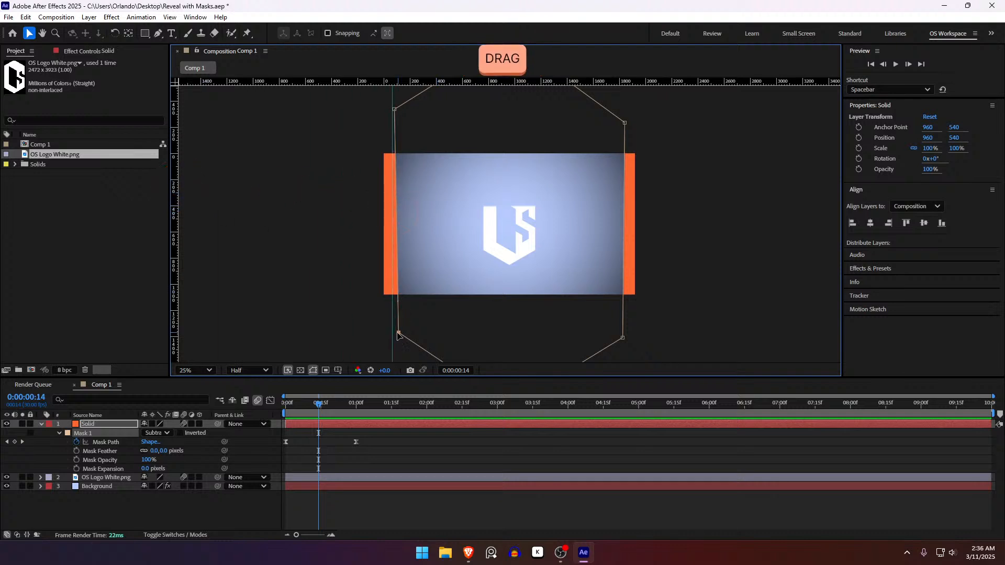
At 0:00:01:00, move the guide to the enlarged mask's left edge and align its two left points vertically with it
key("shift")
left_click(350, 399, "shift")
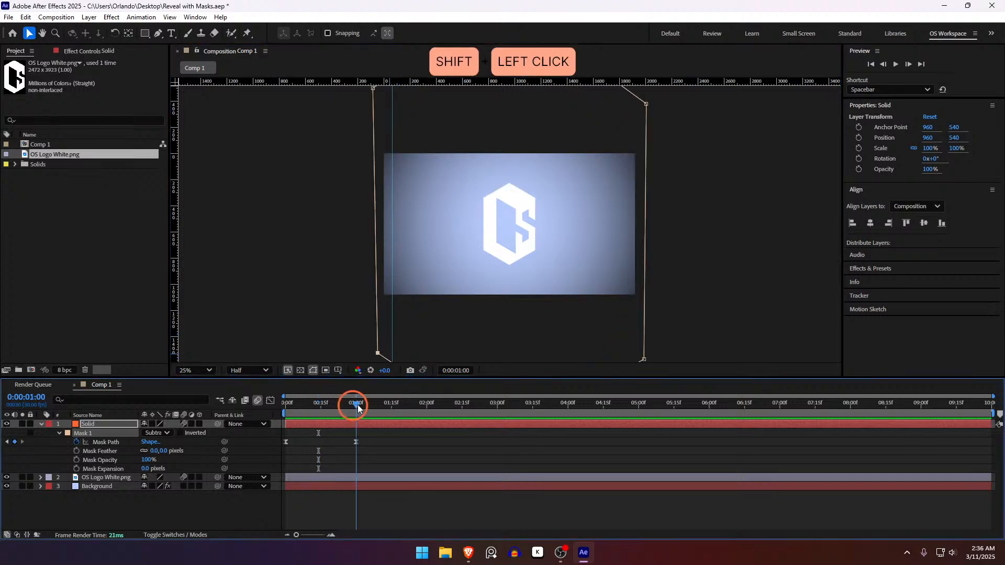
left_click(393, 341)
left_click_drag(376, 329, 374, 355)
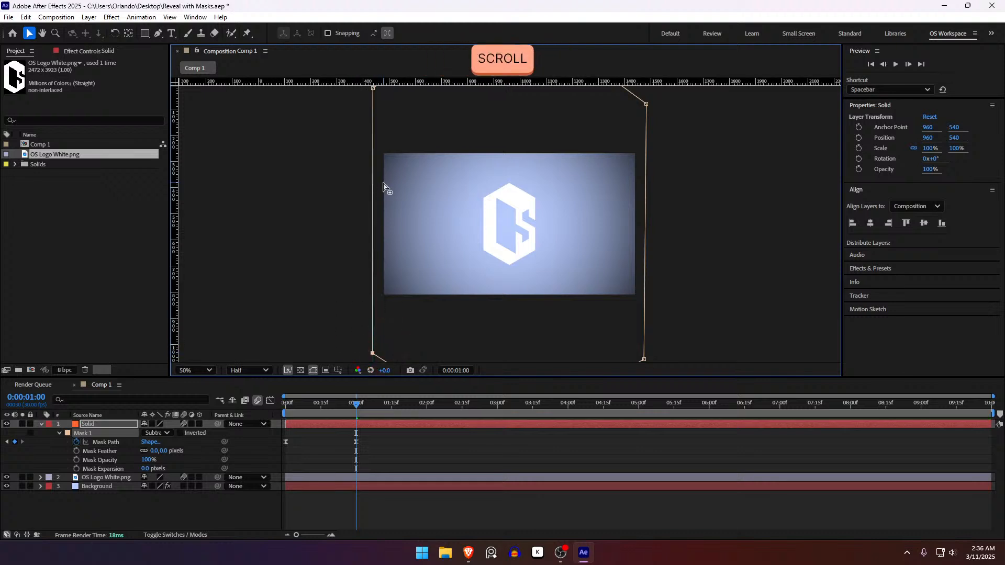
scroll(383, 186, "up", 1)
scroll(378, 181, "down", 1)
left_click_drag(382, 108, 377, 158)
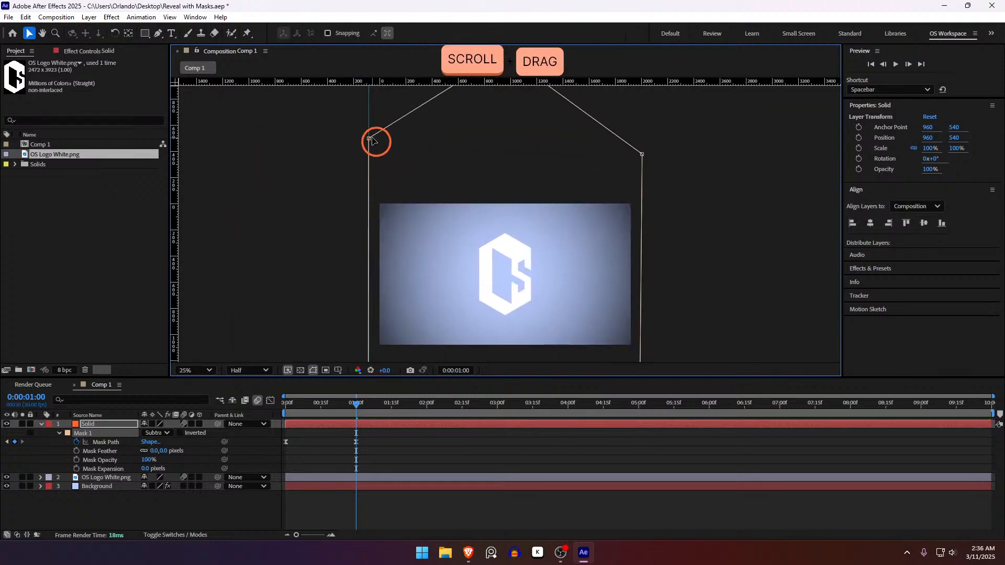
left_click(370, 140)
Add a vertical guide at the mask's right edge and align its upper-right and lower-right points with it
left_click_drag(616, 217, 565, 195)
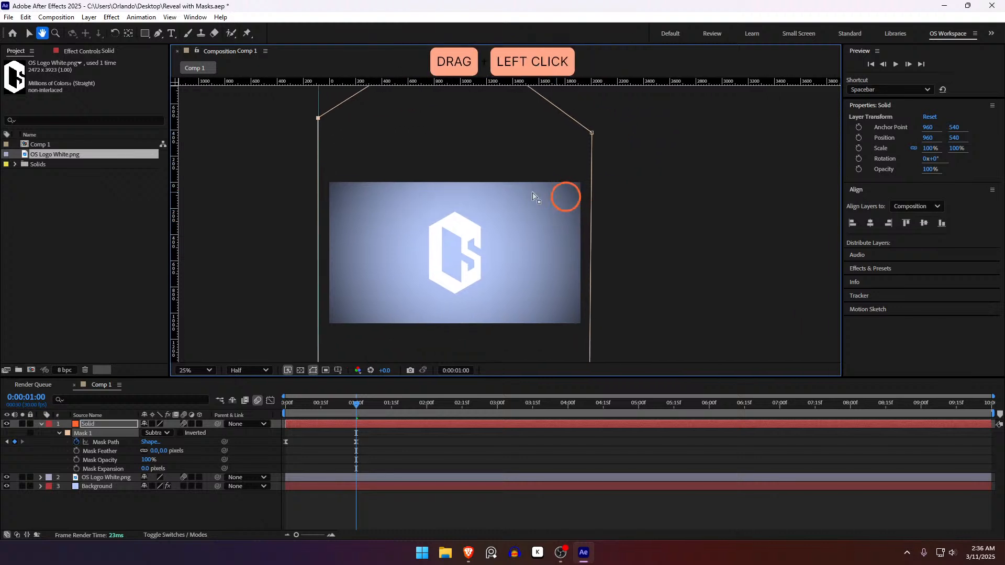
left_click_drag(175, 164, 590, 157)
left_click(590, 132)
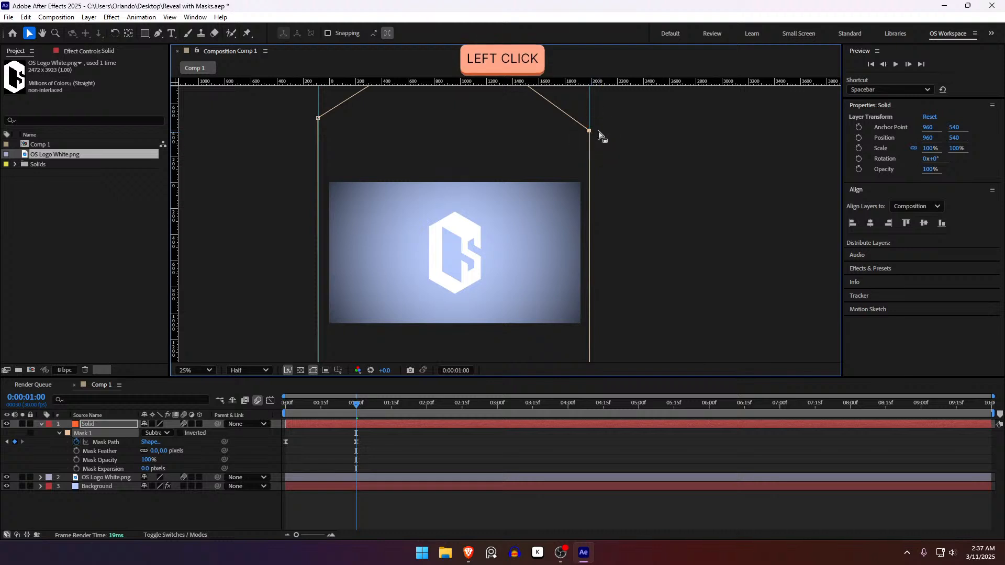
scroll(579, 233, "down", 1)
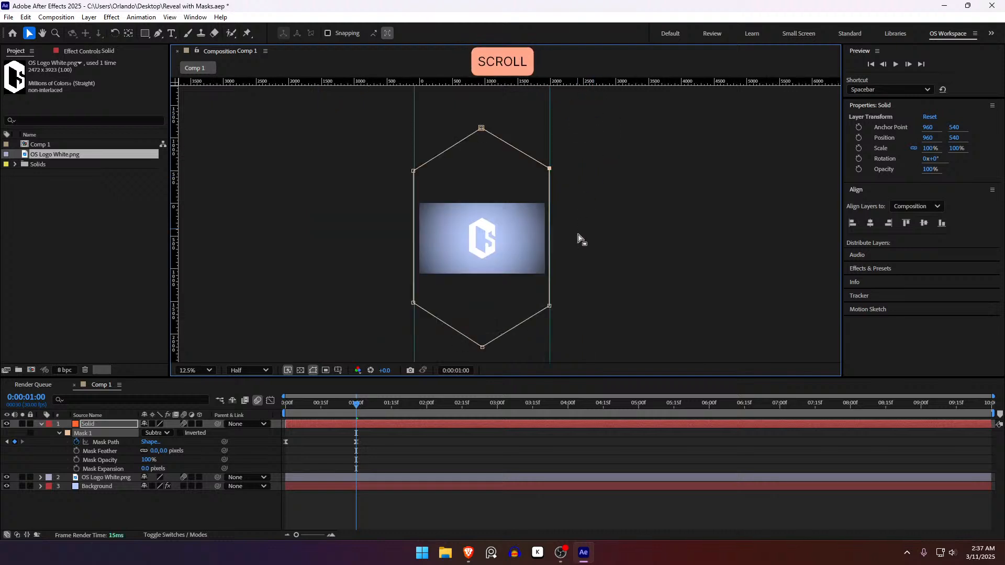
scroll(580, 241, "up", 1)
left_click_drag(578, 281, 563, 132)
left_click_drag(576, 246, 574, 231)
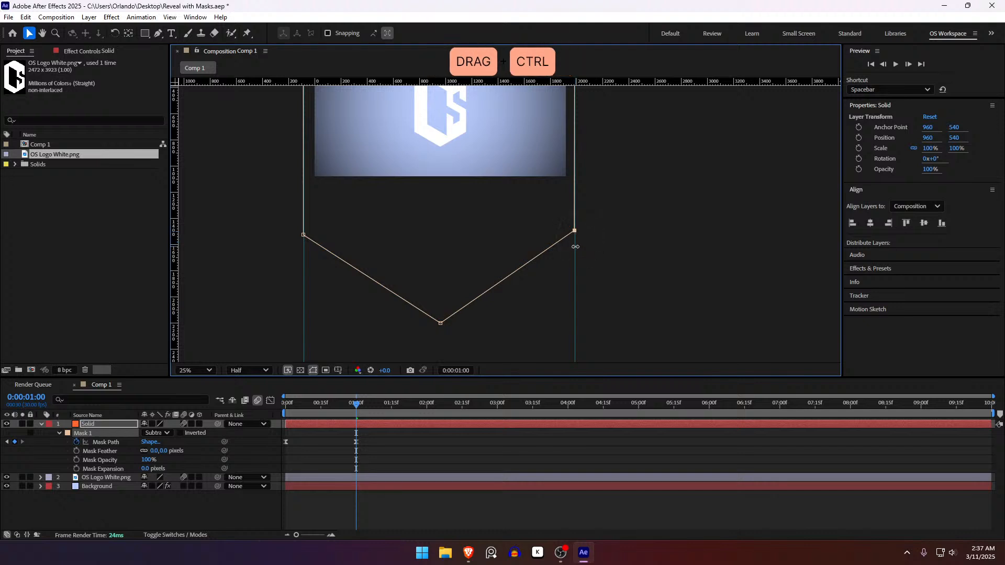
Hide the rulers and remove the two vertical guides from the composition view
key("ctrl+r")
left_click_drag(571, 248, 2, 240)
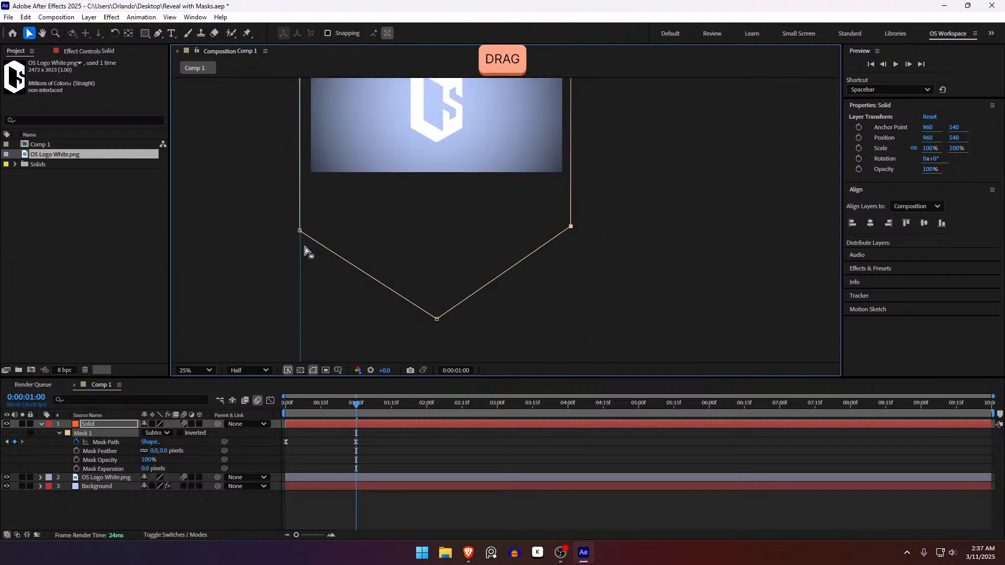
left_click(297, 460)
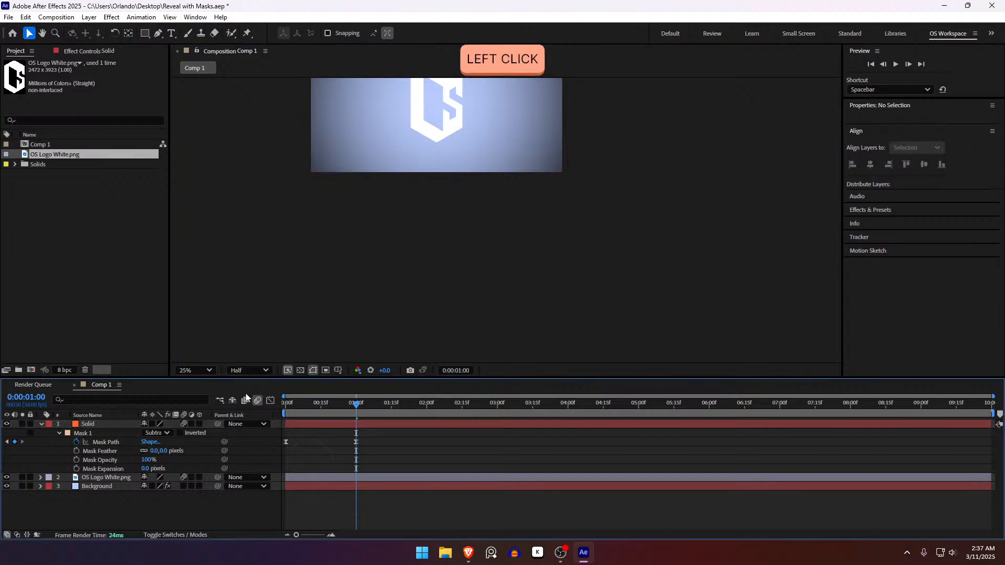
left_click(193, 370)
left_click(200, 176)
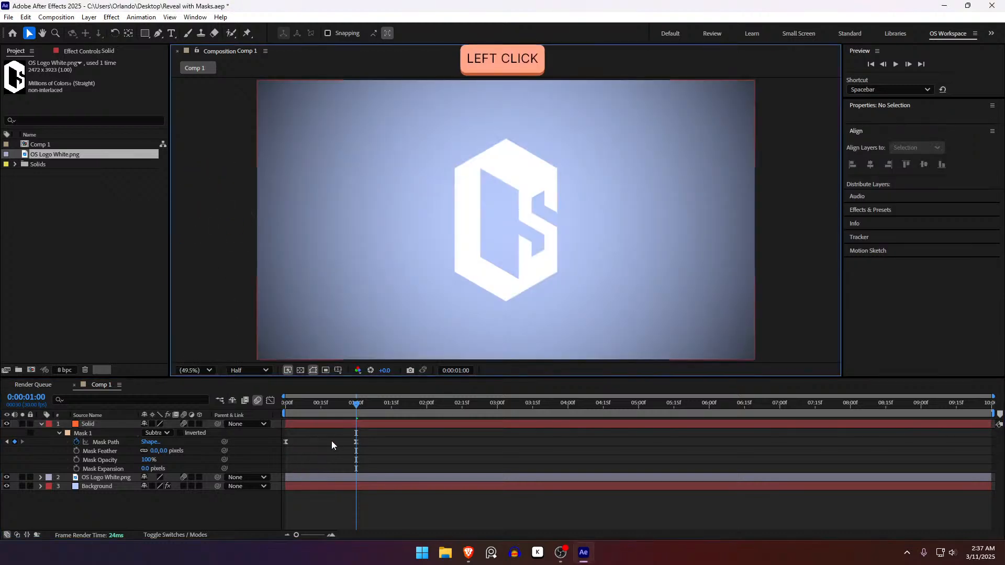
Preview the logo reveal repeatedly from the start of the composition
left_click_drag(307, 399, 274, 414)
key("space")
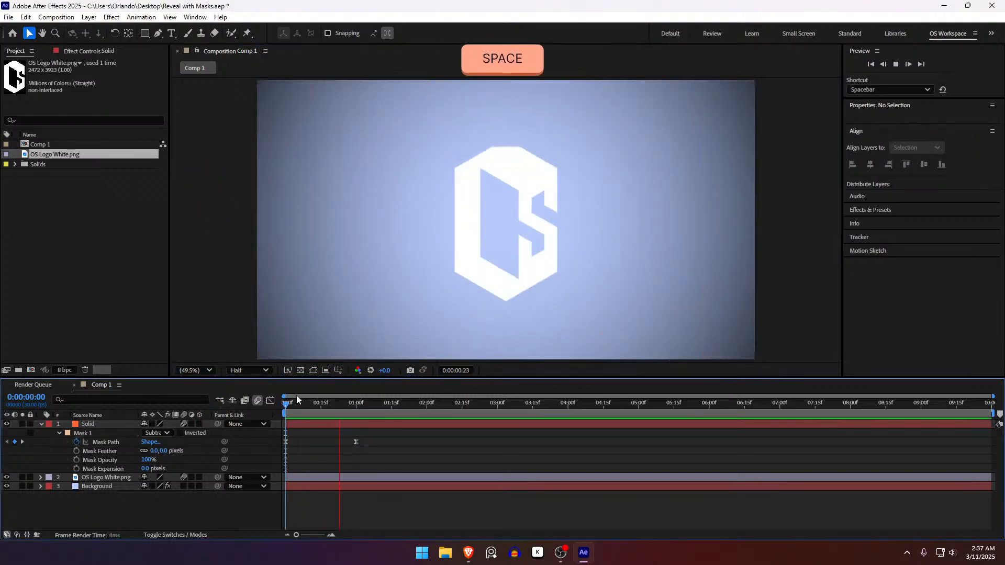
left_click(286, 403)
key("space")
key("space")
key("space")
left_click_drag(314, 404, 150, 426)
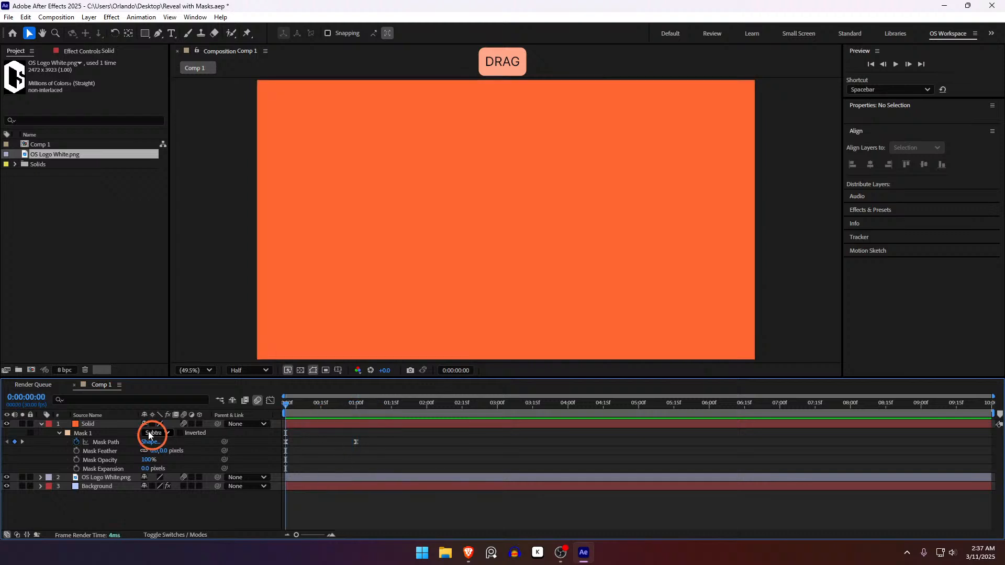
key("space")
left_click(293, 405)
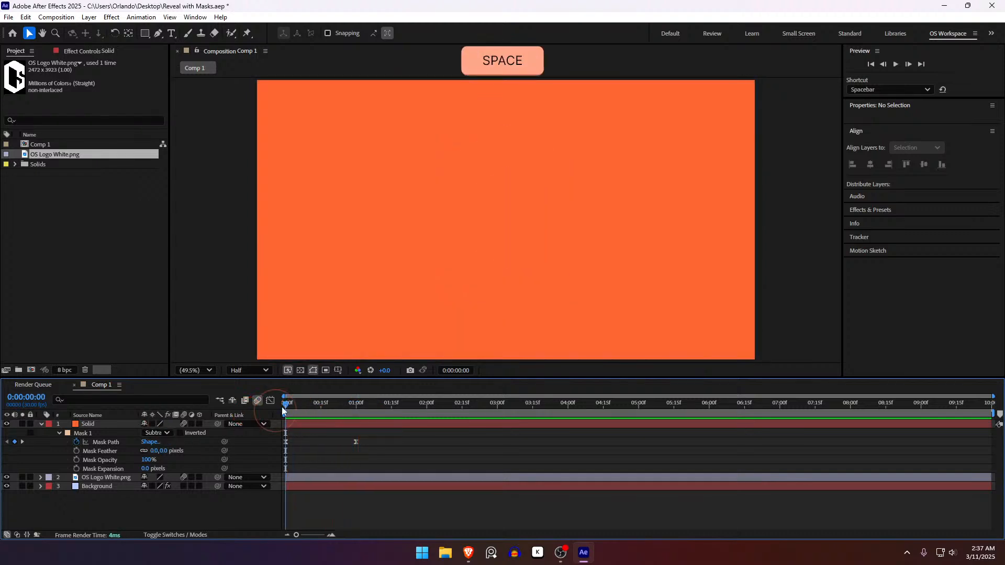
key("space")
left_click(292, 404)
key("space")
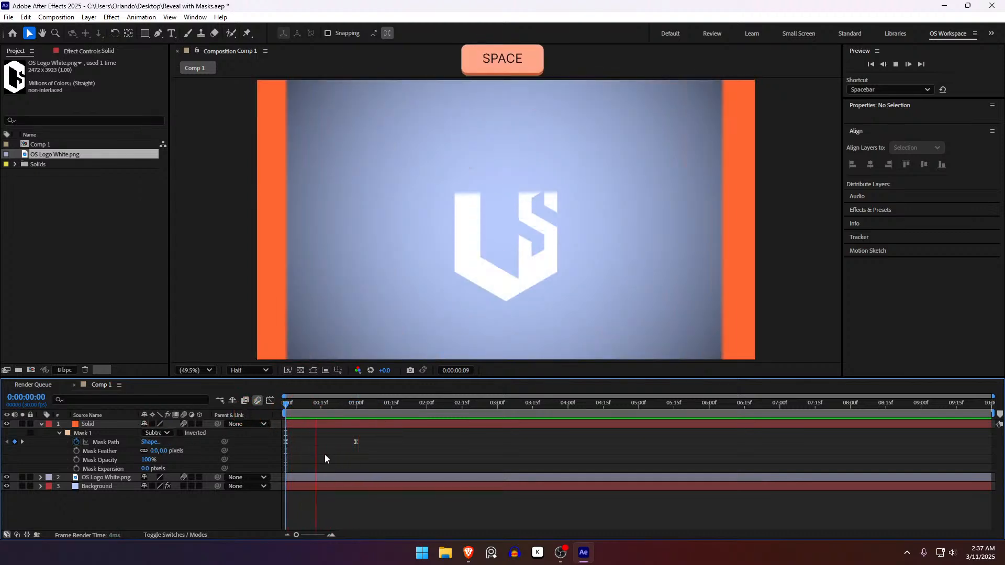
Delay the OS Logo White.png layer to start at about 0:00:00:10 and preview the reveal
left_click(338, 474)
left_click(338, 475)
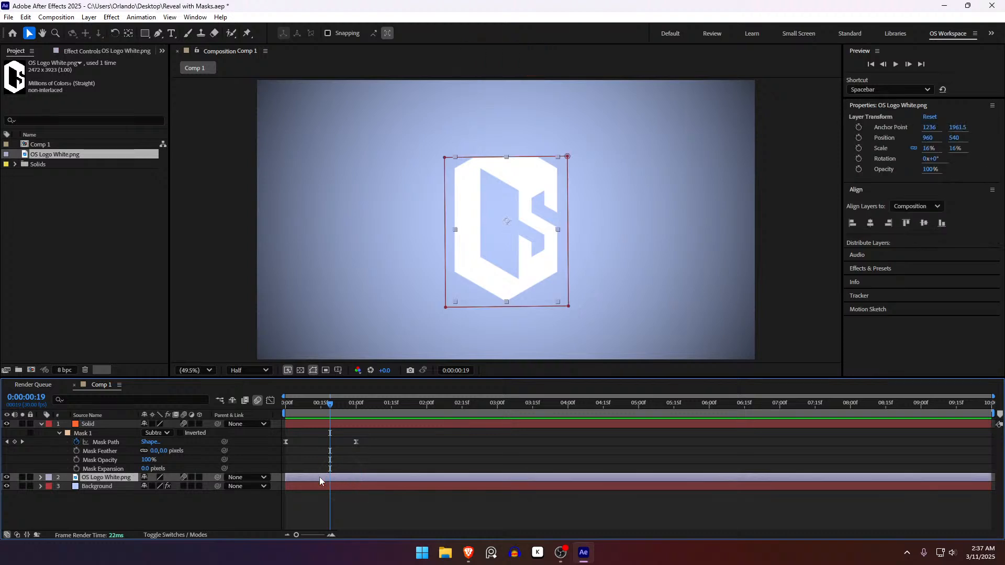
left_click_drag(317, 480, 340, 481)
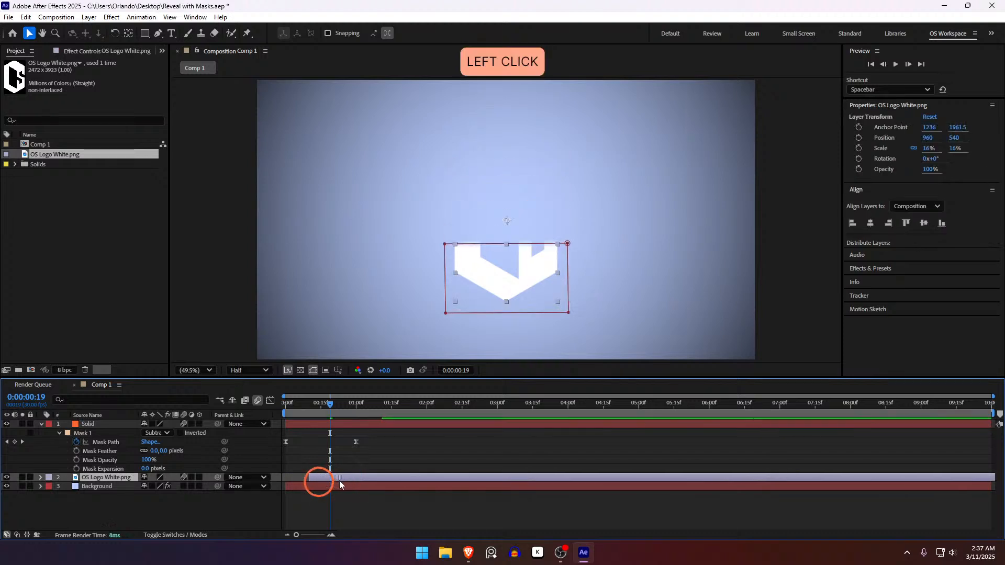
left_click(347, 464)
left_click_drag(330, 405, 278, 413)
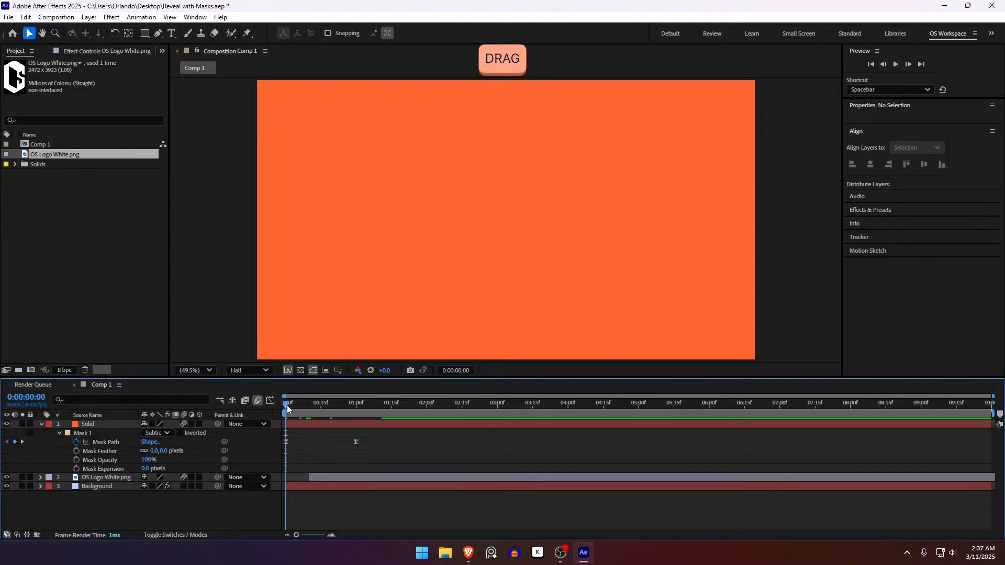
key("space")
left_click(295, 405)
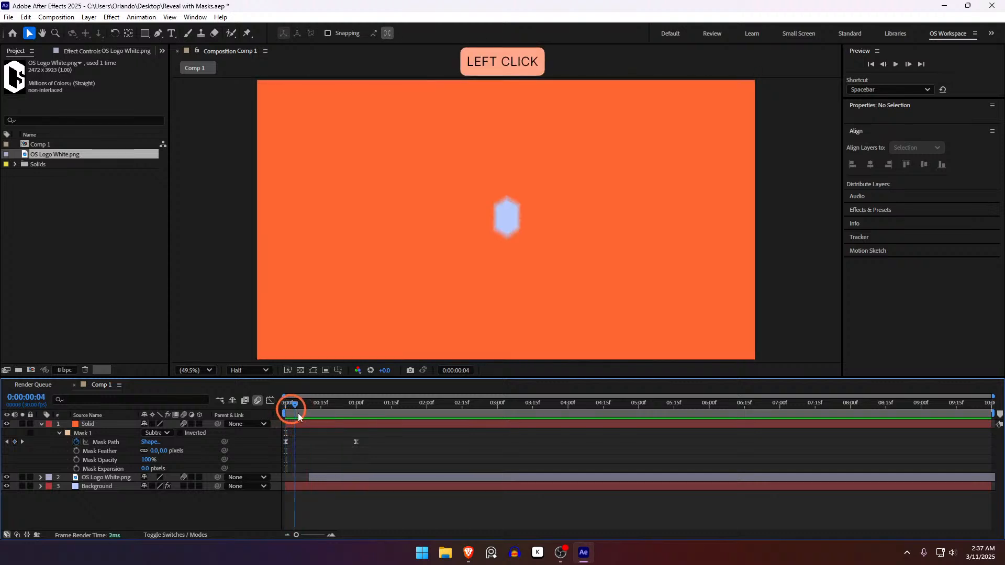
Shift the OS Logo White.png layer earlier to start at 0:00:00:07 and replay the reveal from the beginning
left_click_drag(299, 416, 306, 413)
left_click(320, 478)
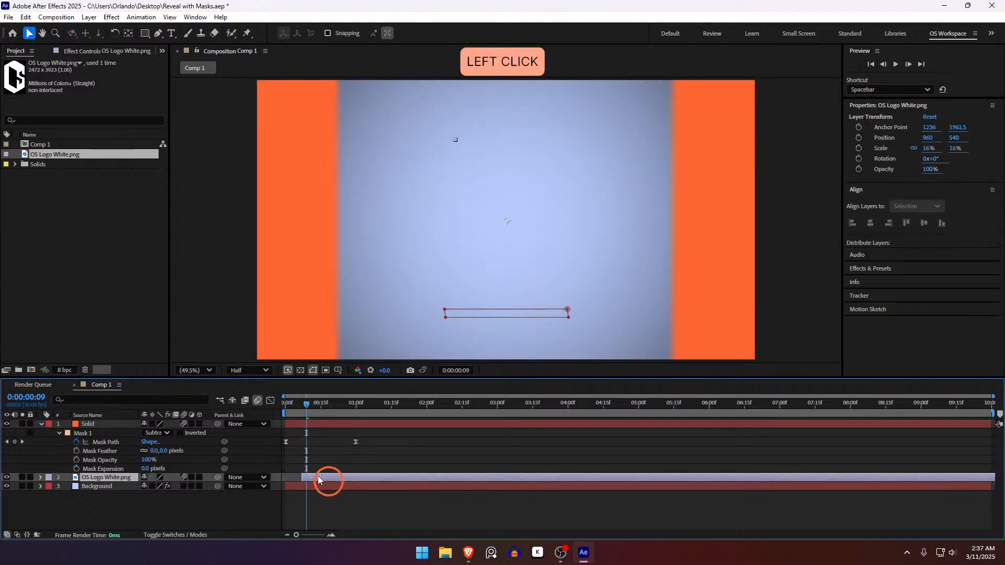
left_click(314, 461)
left_click_drag(299, 404, 275, 414)
key("space")
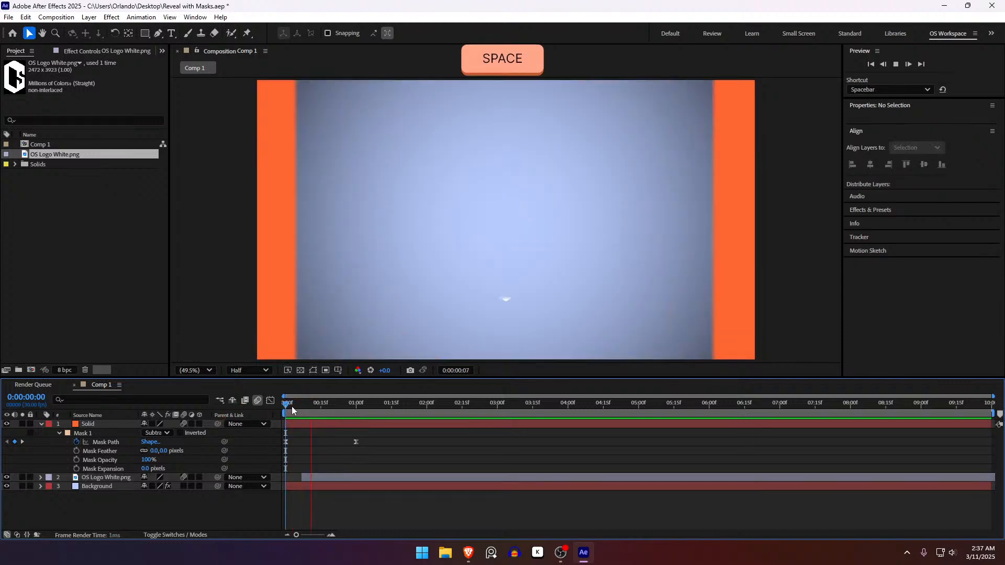
left_click(292, 407)
key("space")
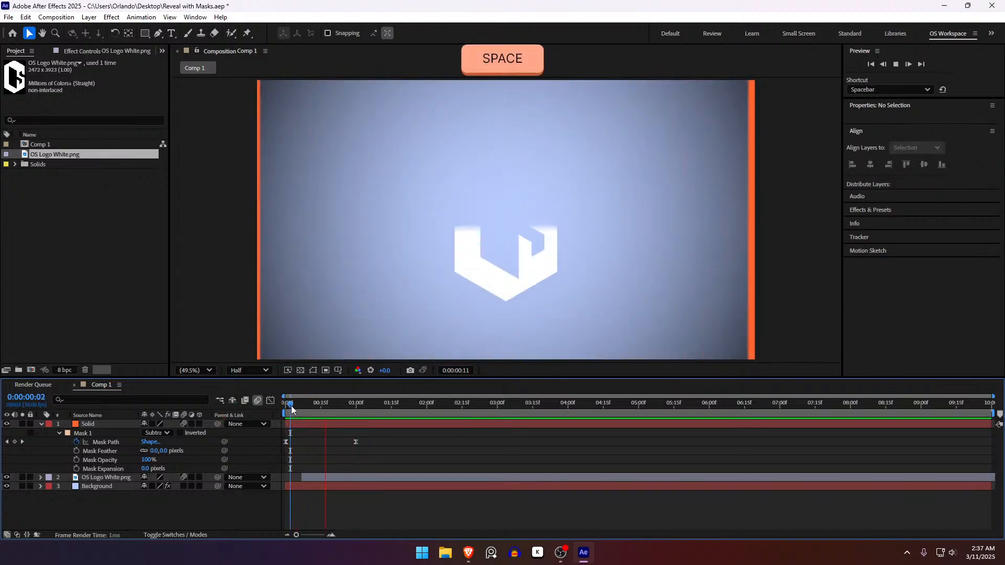
left_click(296, 399)
key("space")
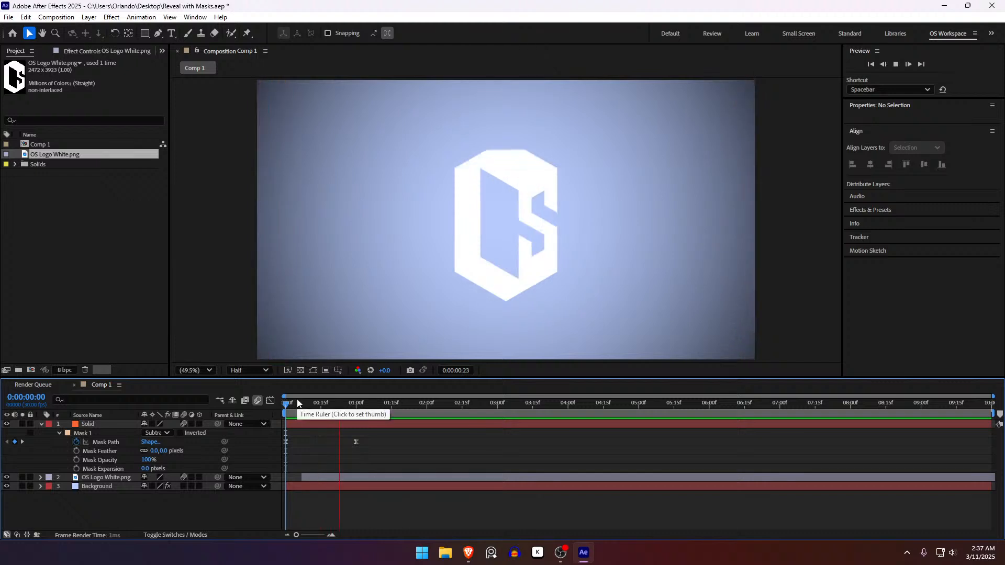
left_click(285, 400)
key("space")
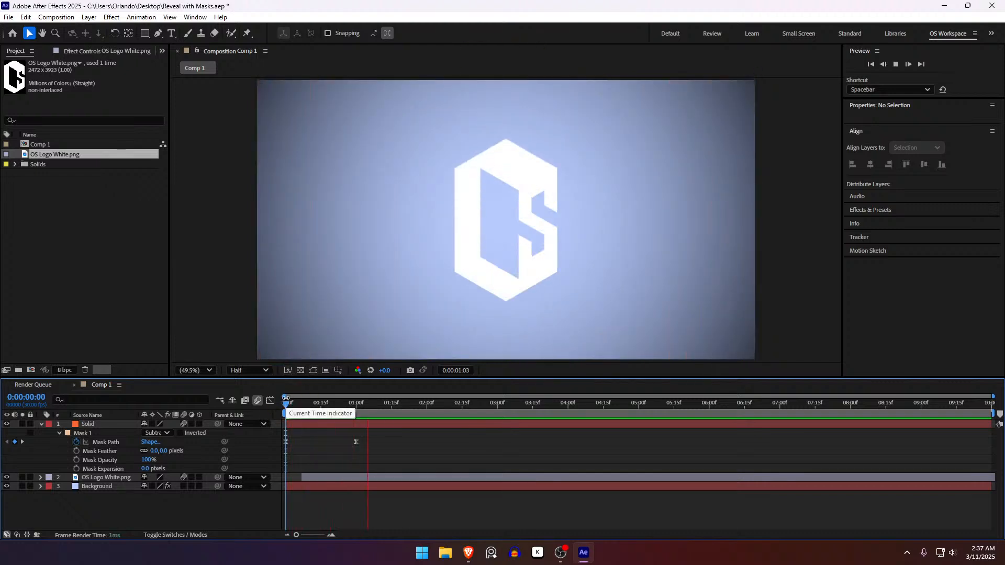
At the logo layer's last Mask Path keyframe, 0:00:01:20, add a point at the middle of the mask's top edge
left_click_drag(286, 399, 373, 469)
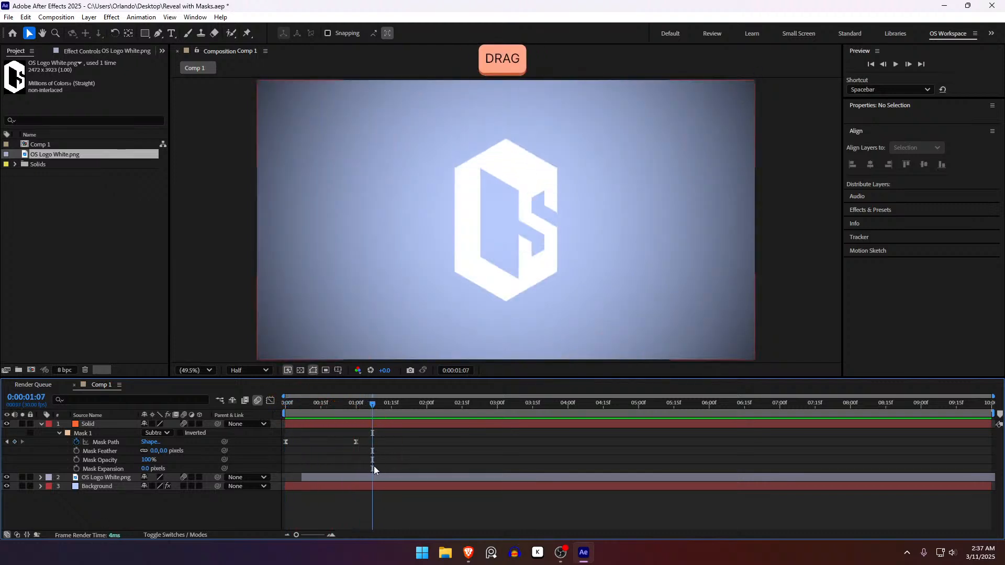
left_click(371, 477)
key("u")
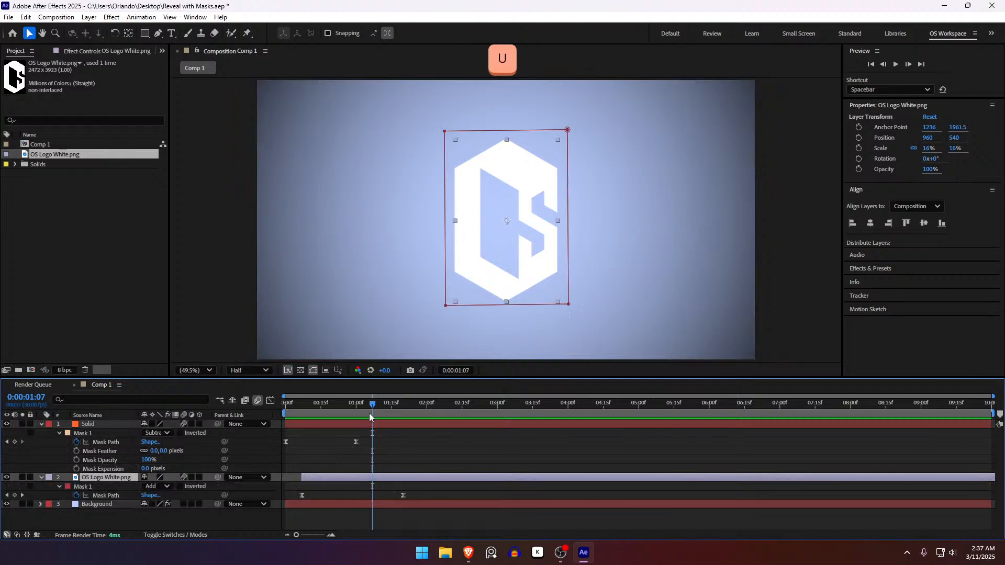
left_click(401, 408, "shift")
left_click(403, 495)
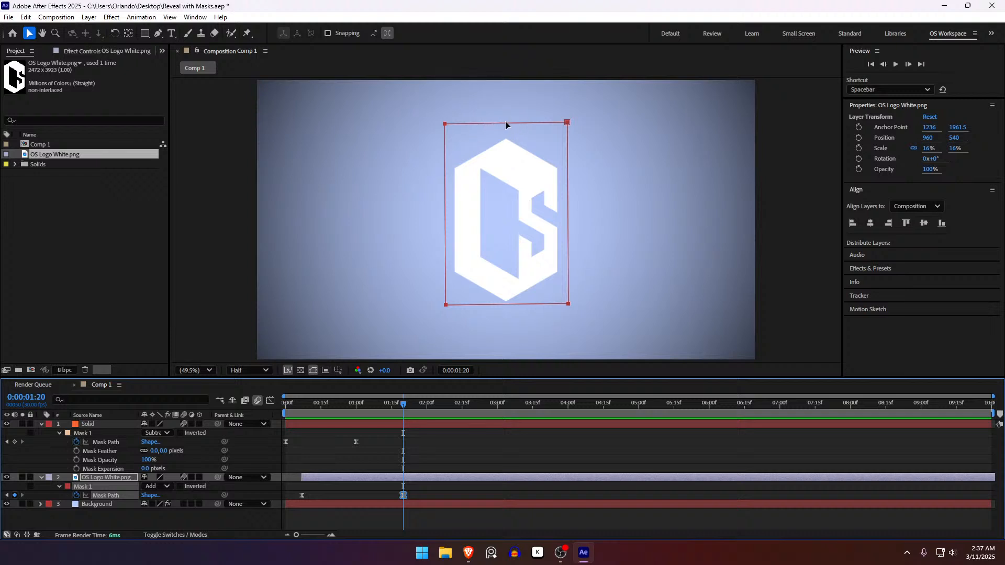
key("g")
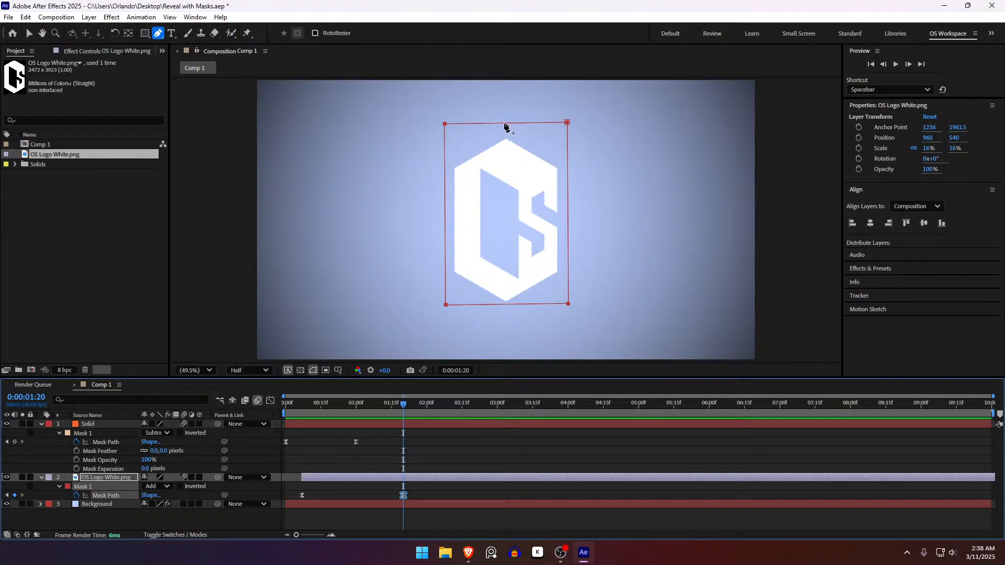
left_click(505, 124)
mouse_move(505, 124)
left_mouse_down()
mouse_move(477, 131)
mouse_move(520, 168)
mouse_move(497, 131)
left_mouse_up()
key("ctrl+z")
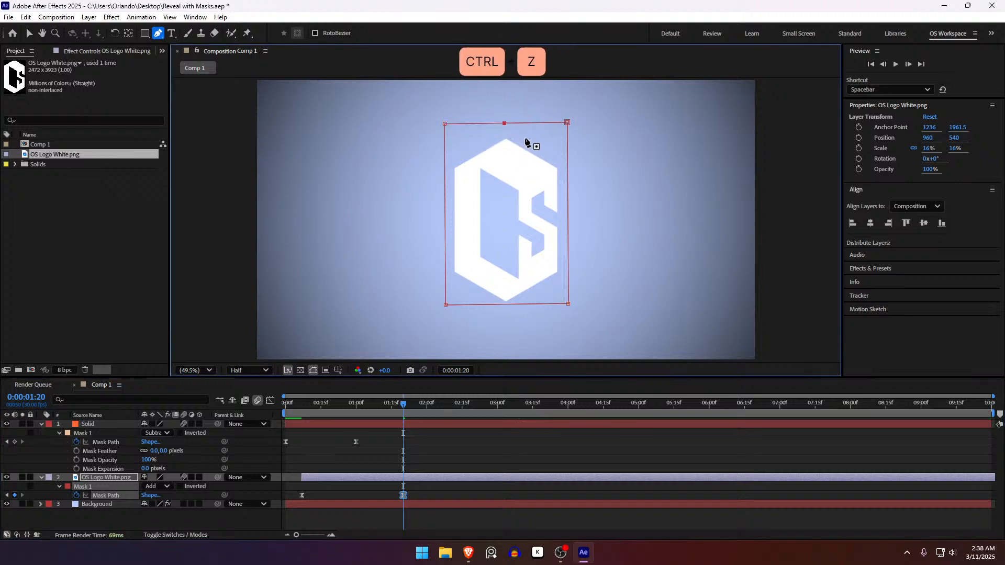
Lower the logo mask's upper-right and upper-left points vertically so its top forms a peak parallel to the logo's slanted edges
left_click(568, 125, "shift")
left_click_drag(567, 139, 564, 162)
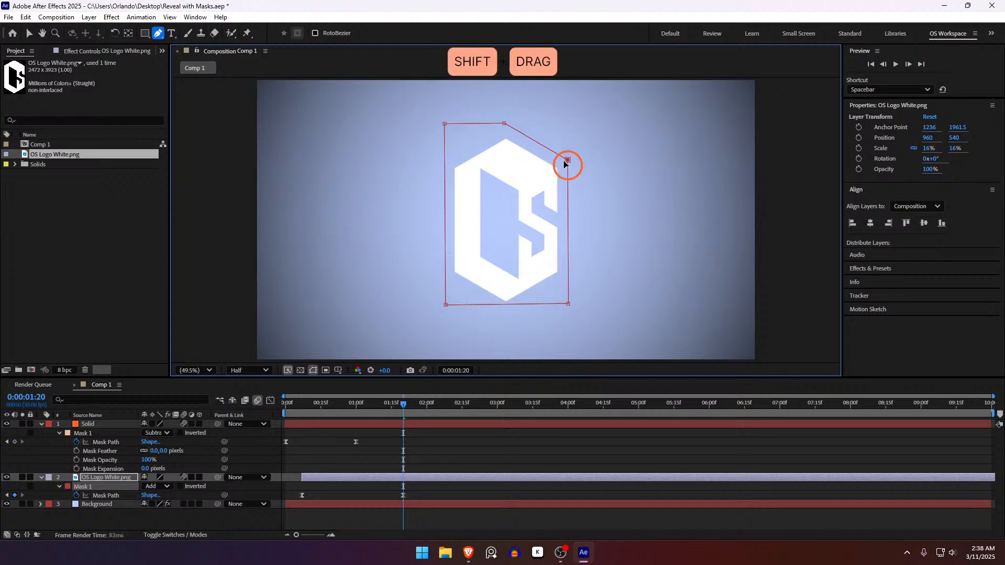
left_click(445, 124, "shift")
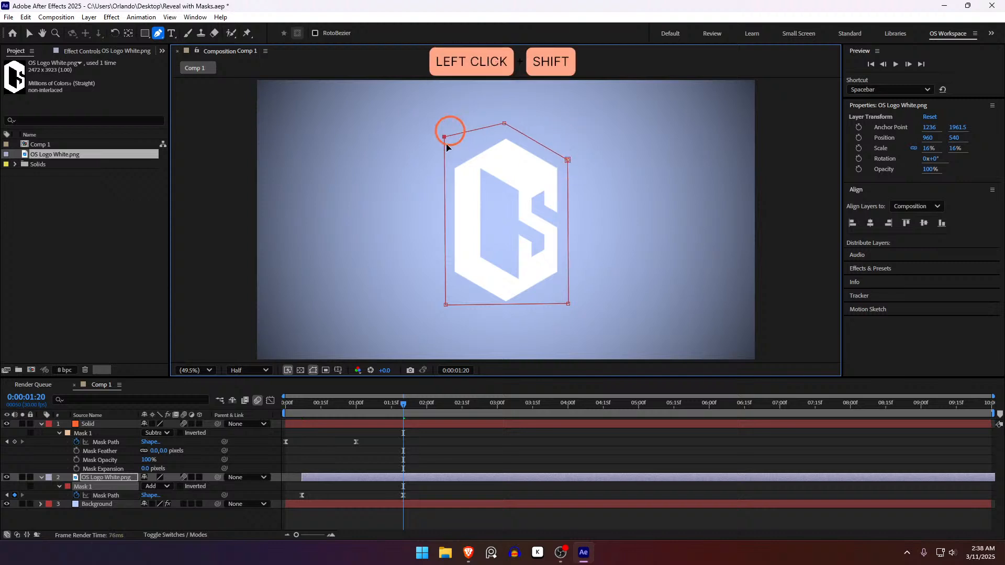
left_click_drag(444, 125, 445, 166)
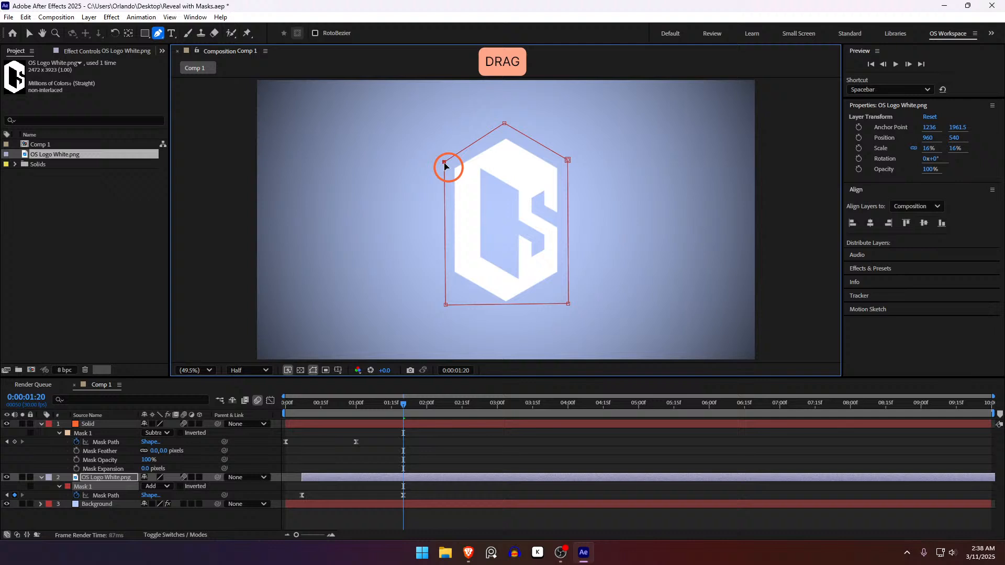
left_click(427, 515)
At the logo's first Mask Path keyframe, 0:00:00:07, raise the mask's upper-left and upper-right points vertically to form a V-shaped top edge
left_click(400, 406)
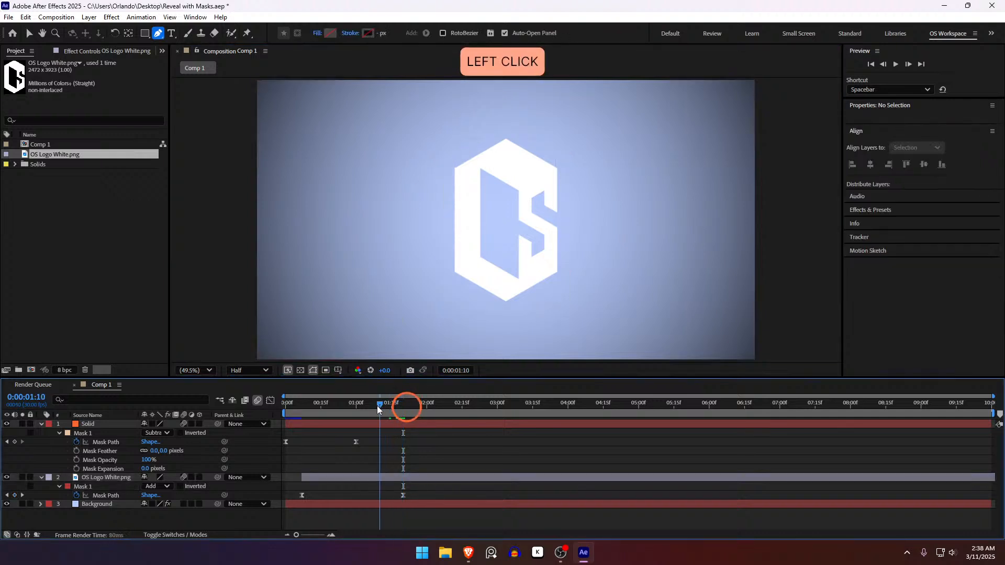
left_click_drag(378, 407, 337, 413)
left_click_drag(329, 413, 309, 419)
left_click(302, 496)
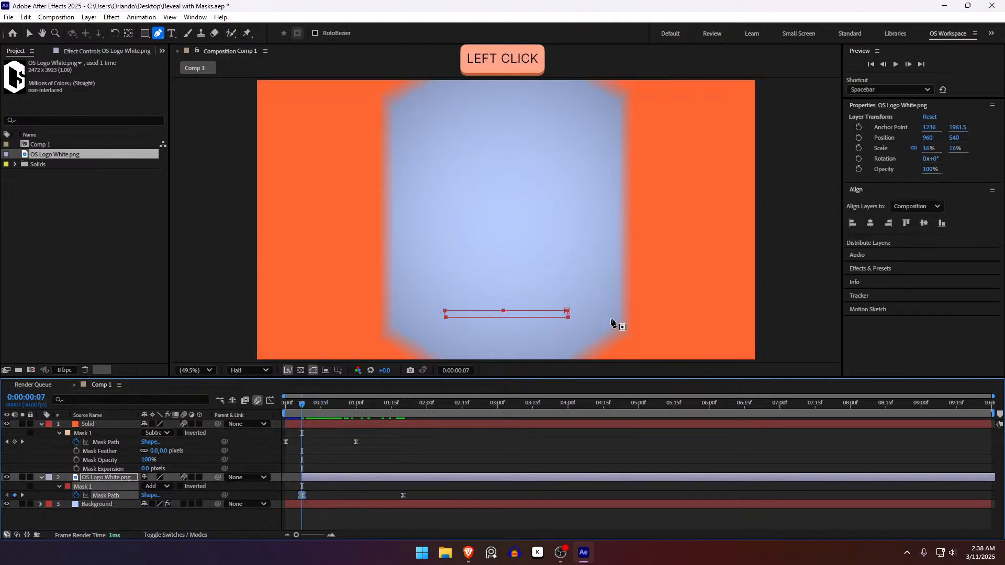
left_click(446, 313, "shift")
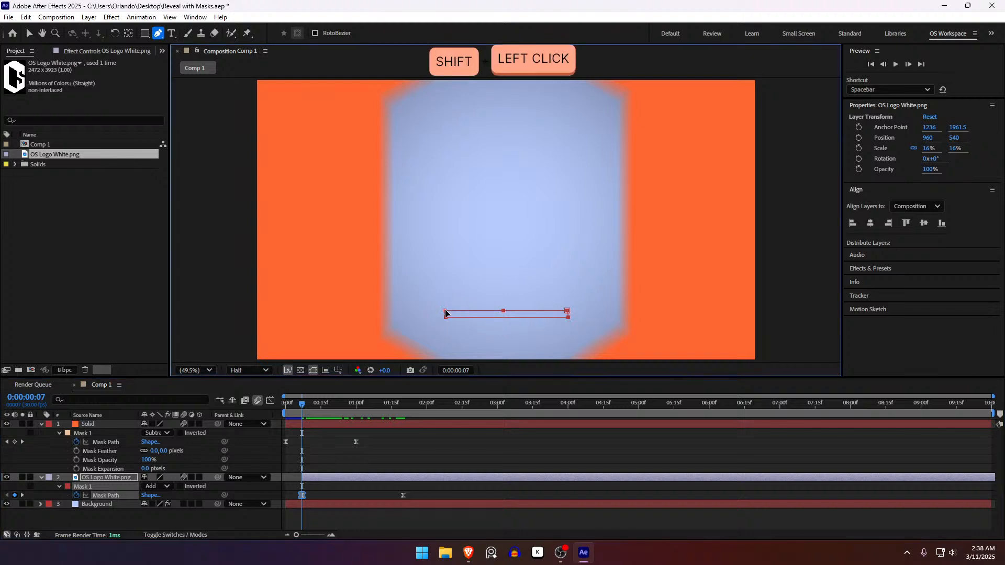
left_click_drag(446, 313, 449, 236)
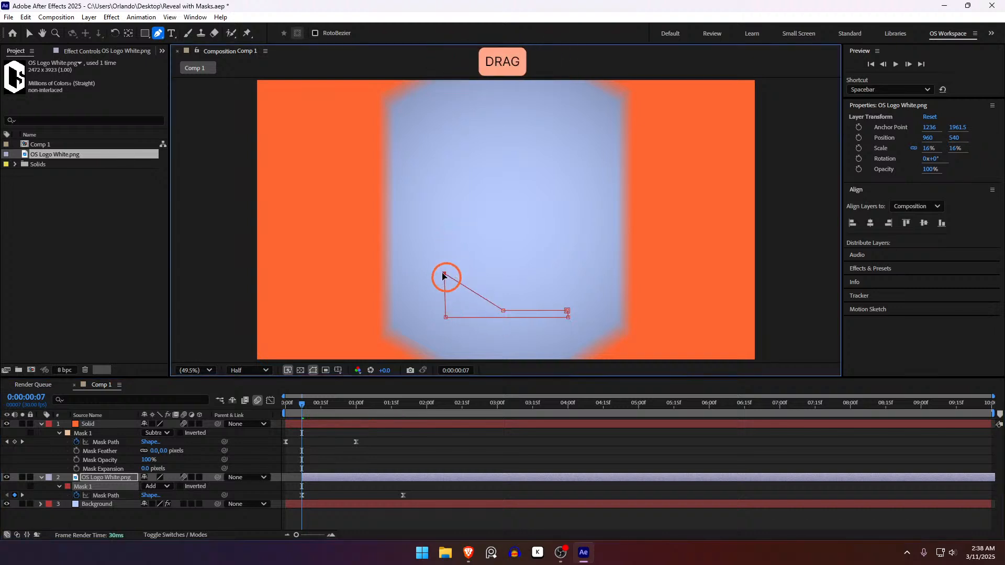
left_click(568, 313, "shift")
left_click_drag(568, 313, 564, 276)
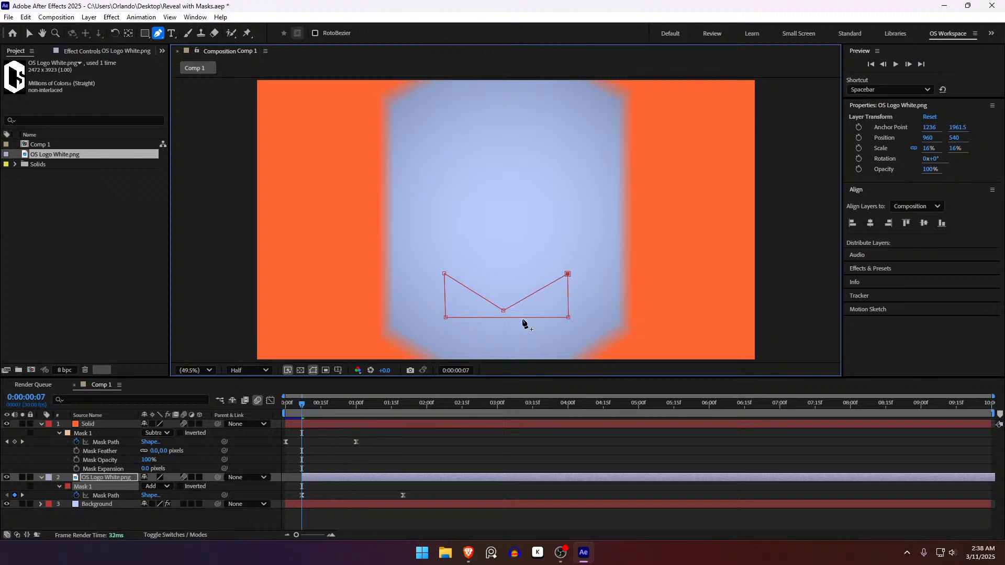
Check the logo mask's shape at its keyframes and preview the reveal from the start
key("k")
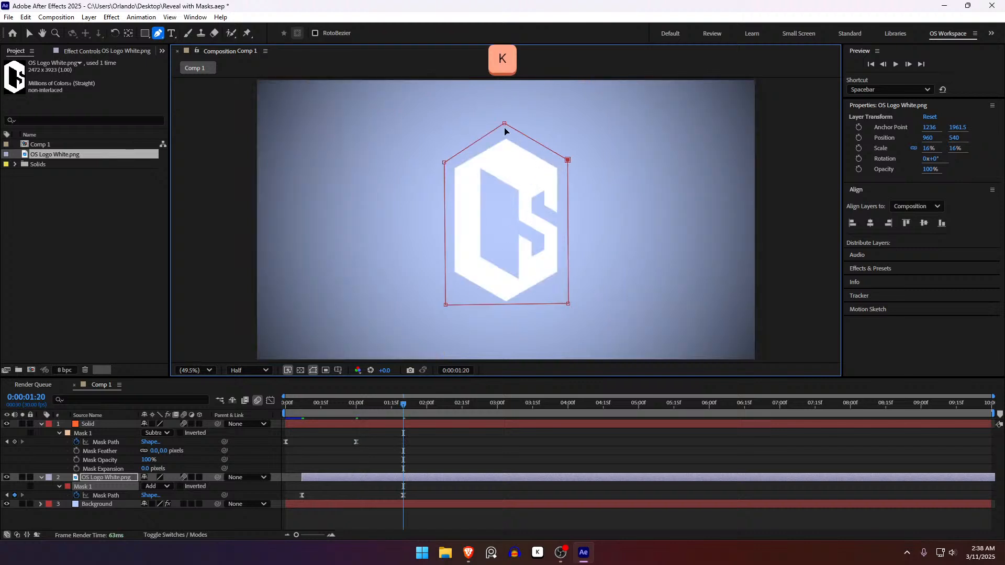
key("j")
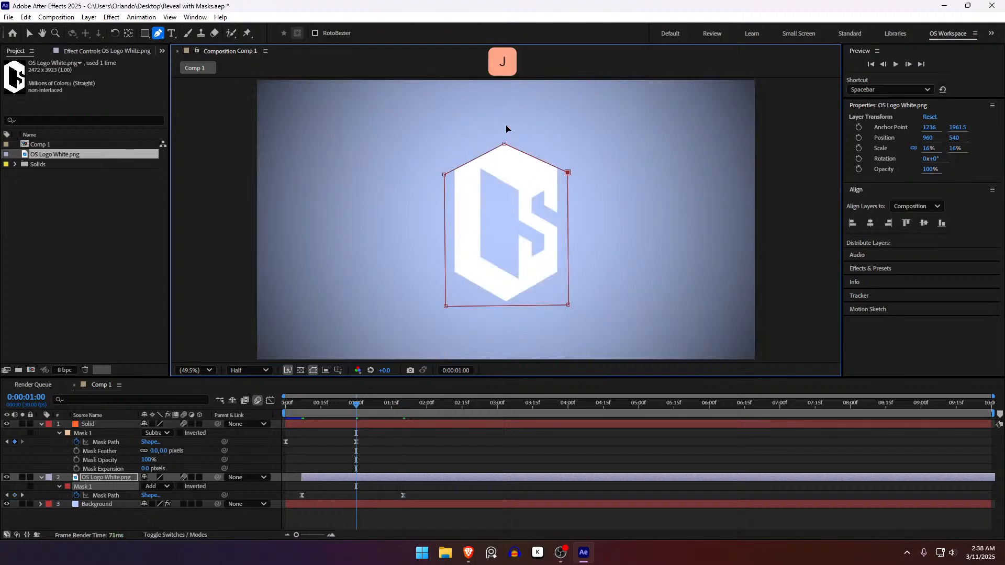
left_click(335, 511)
left_click_drag(305, 405, 275, 414)
key("space")
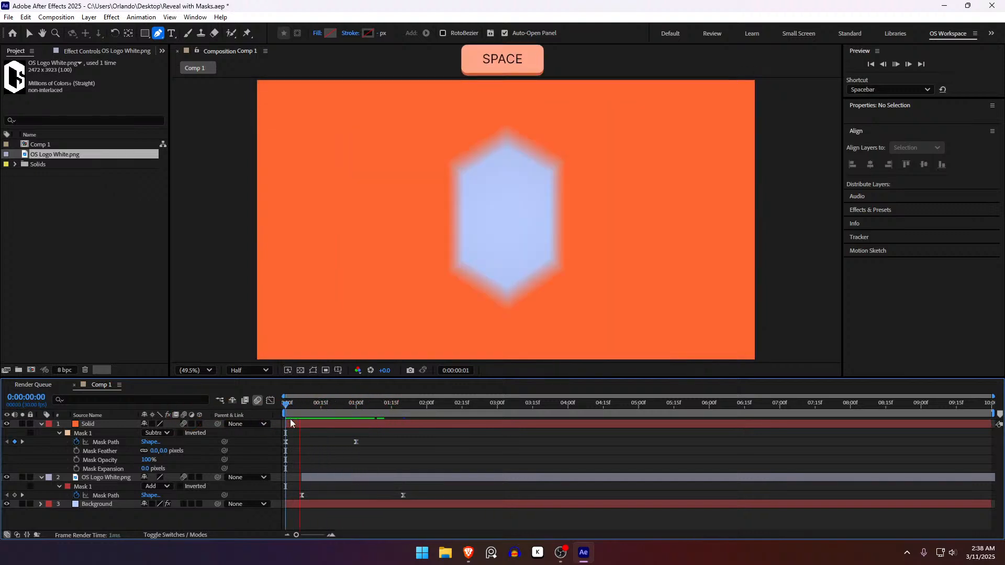
left_click(286, 405)
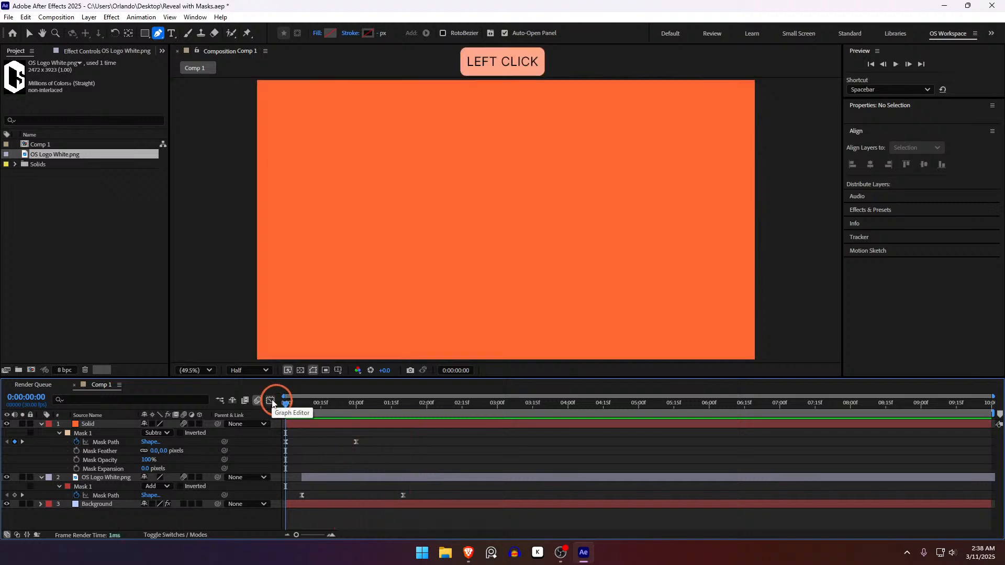
key("space")
Shift the logo layer's last Mask Path keyframe to 0:00:01:10 and preview the faster reveal
left_click_drag(403, 495, 380, 494)
left_click(324, 456)
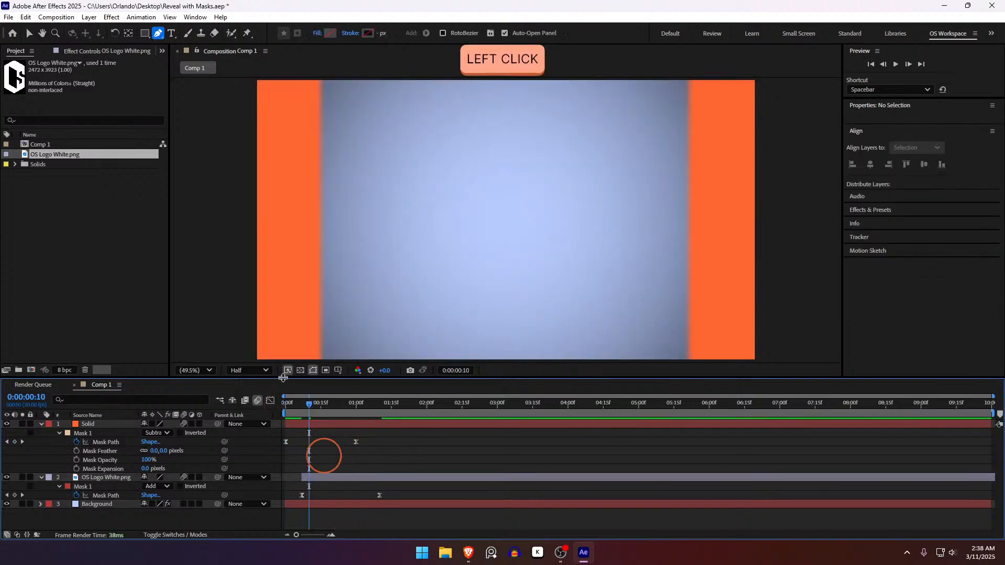
left_click_drag(309, 408, 235, 419)
key("space")
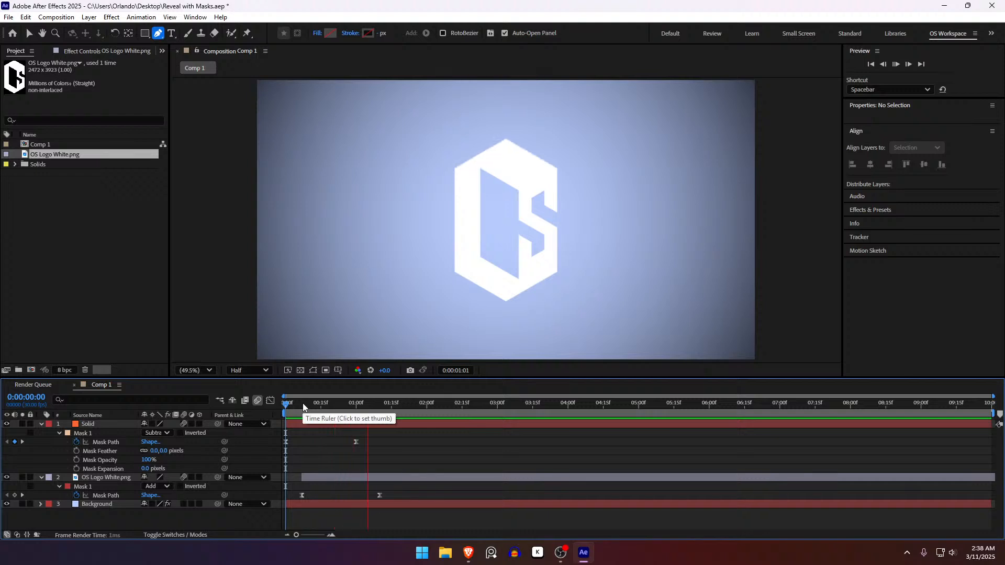
Shift the logo layer's last Mask Path keyframe to about 0:00:01:14 and preview the reveal from the start
left_click_drag(303, 403, 269, 404)
key("space")
left_click_drag(380, 496, 388, 496)
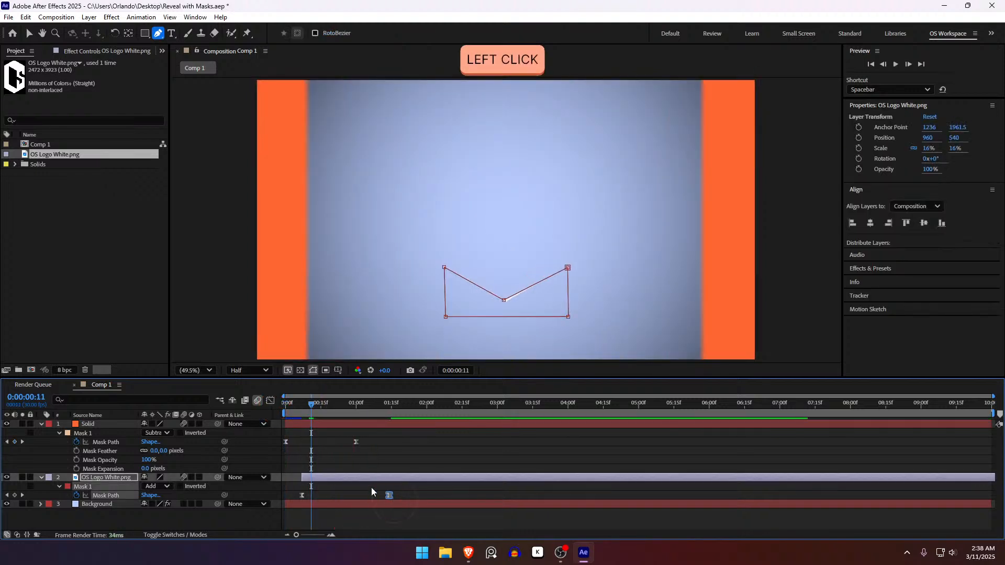
left_click(372, 488)
left_click(288, 408)
key("space")
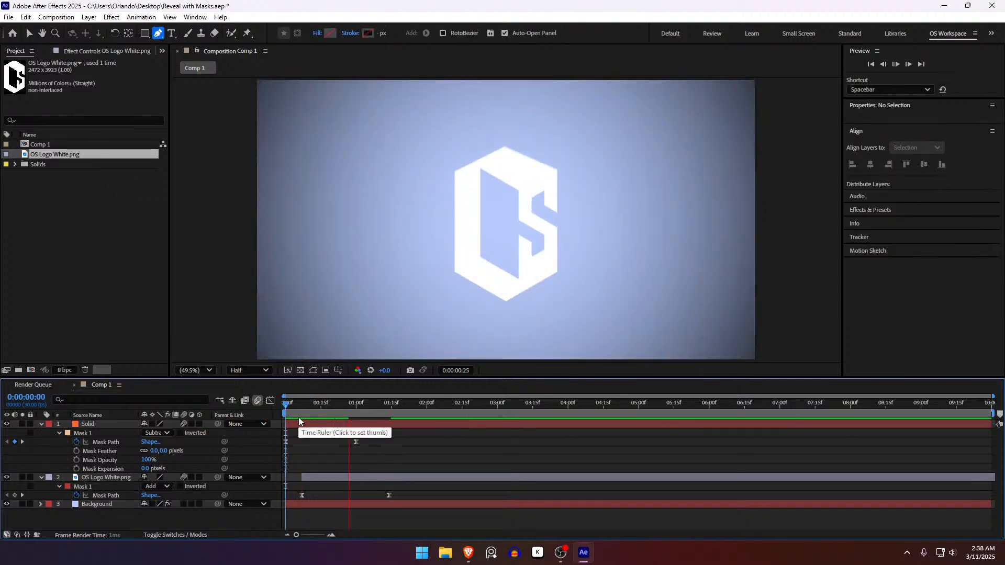
key("space")
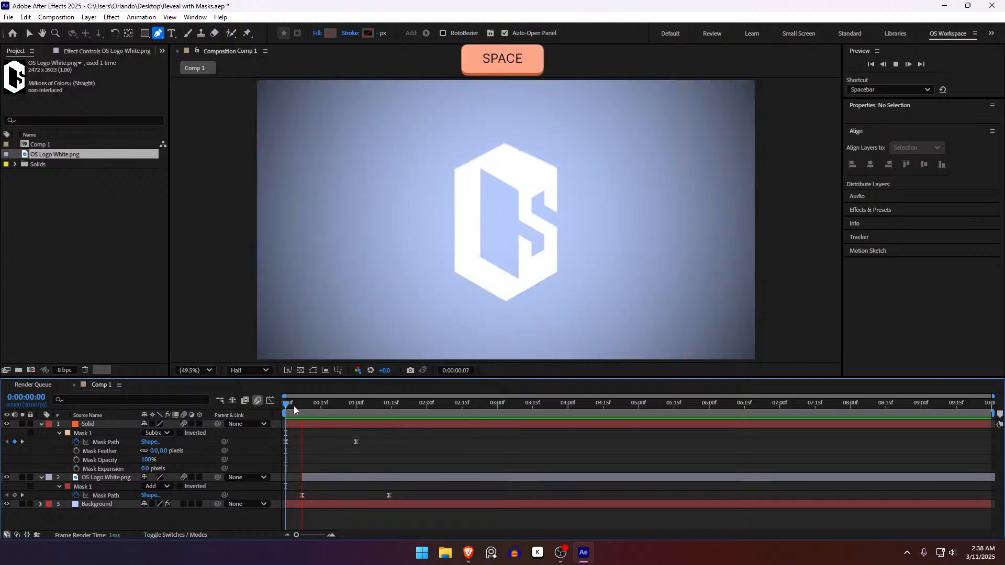
left_click(298, 406)
left_click_drag(302, 406, 373, 444)
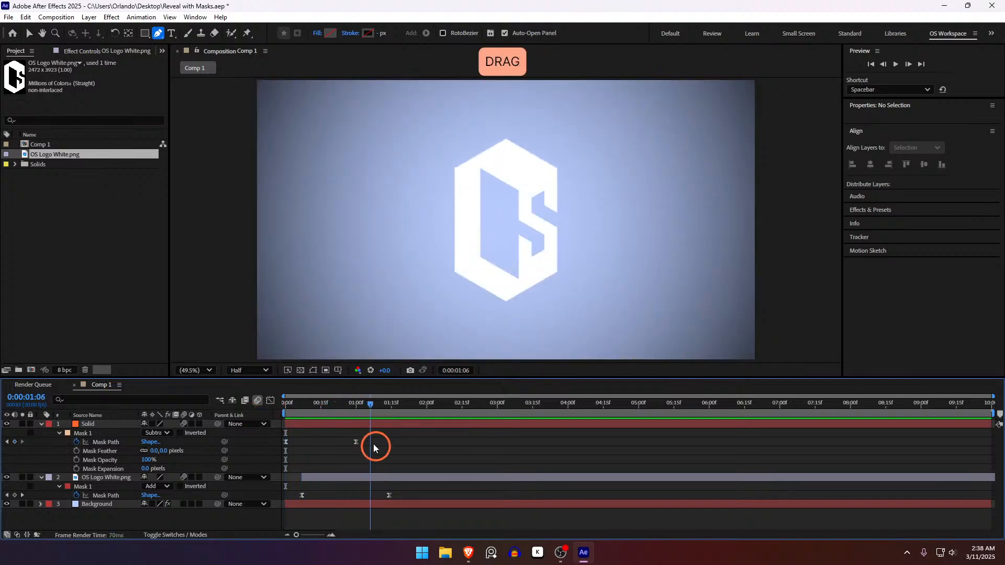
Reshape the logo Mask Path speed curve with a longer ease out of the first keyframe and a shorter ease into the last, centring its peak
left_click(389, 495)
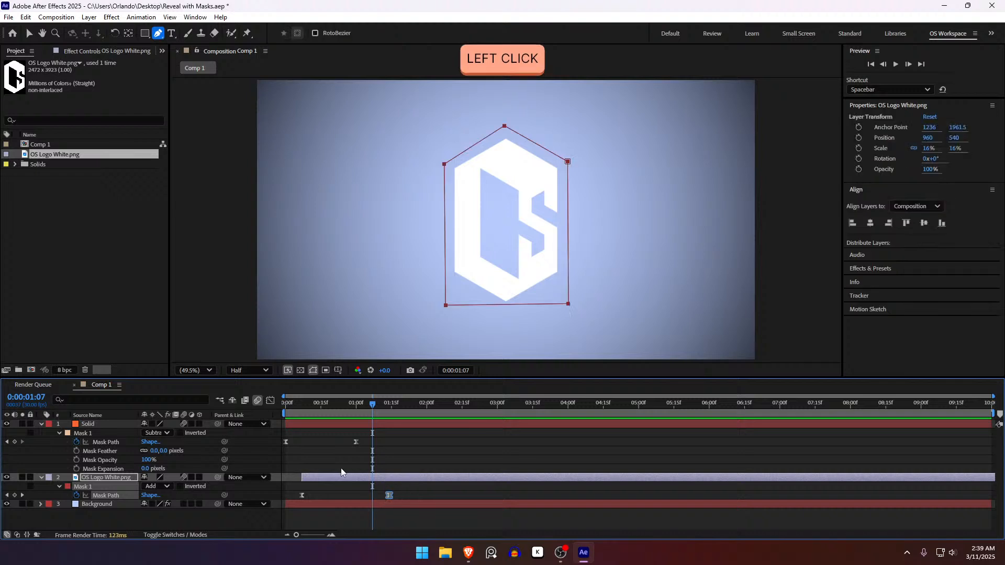
left_click(270, 402)
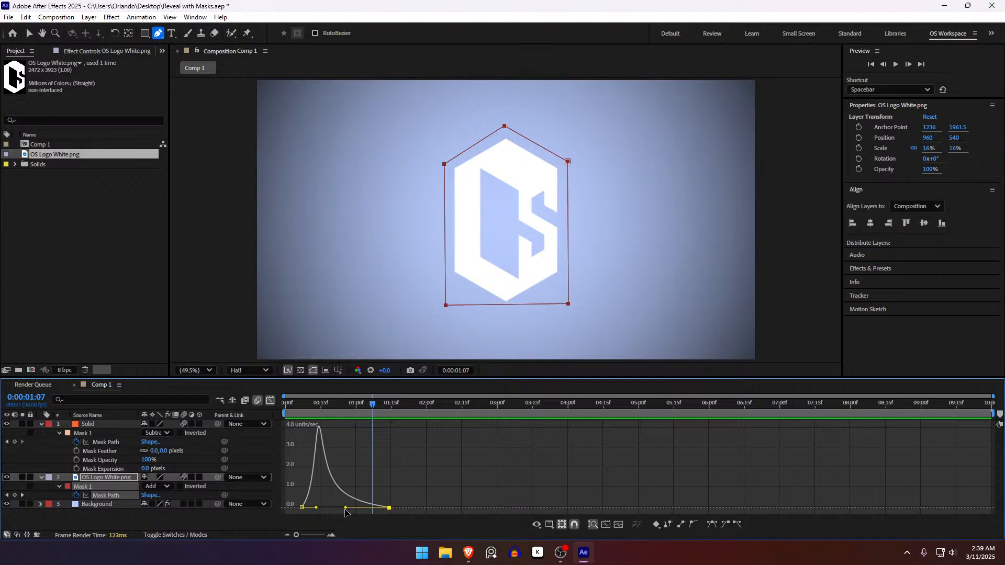
left_click_drag(316, 510, 354, 515)
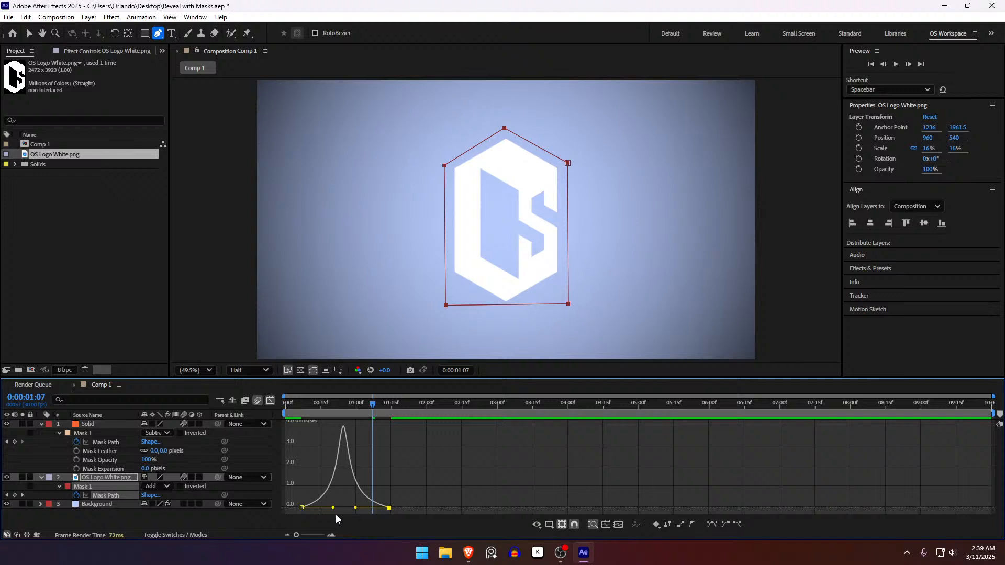
left_click_drag(333, 507, 360, 510)
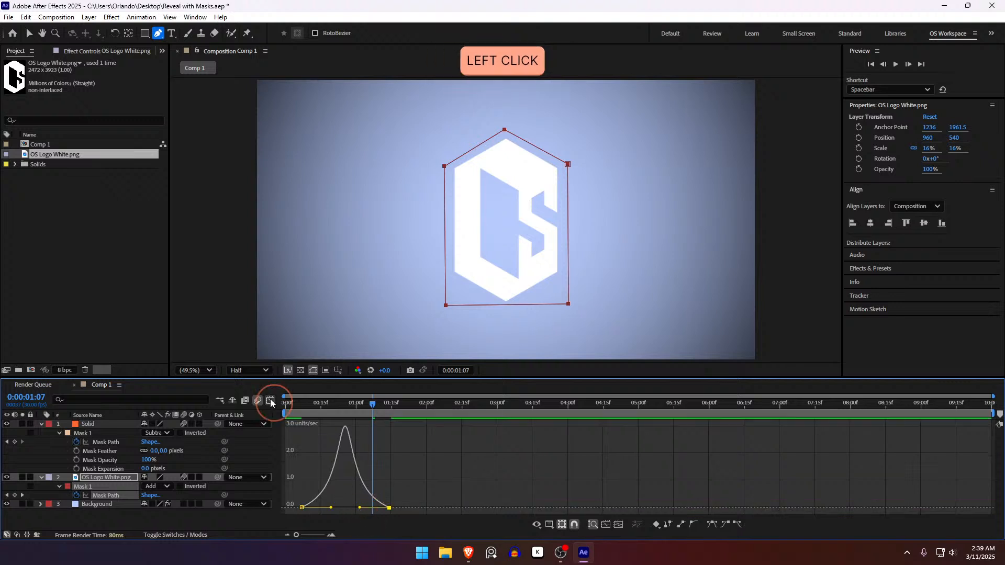
left_click(271, 400)
left_click(391, 467)
left_click_drag(334, 413, 270, 411)
key("space")
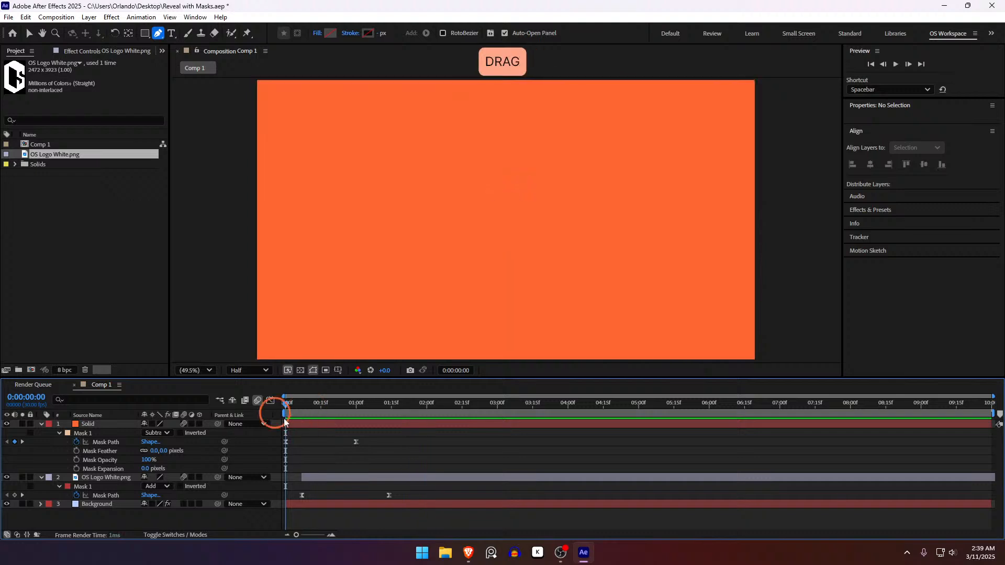
Shift the logo layer's last Mask Path keyframe to about 0:00:01:20 and preview the reveal with its speed graph shown
left_click(389, 496)
double_click(389, 495)
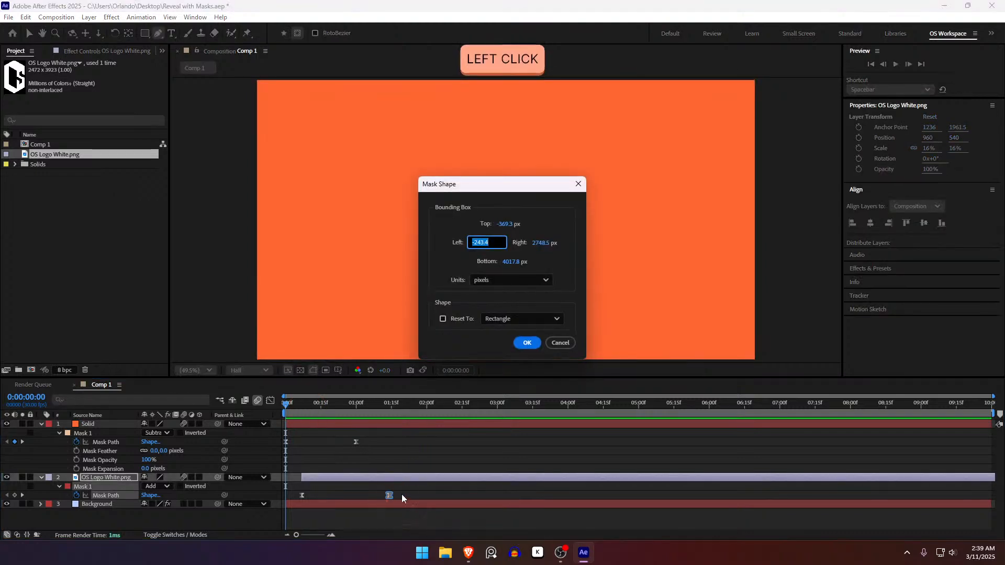
key("Escape")
left_click_drag(389, 496, 360, 515)
left_click(270, 401)
key("space")
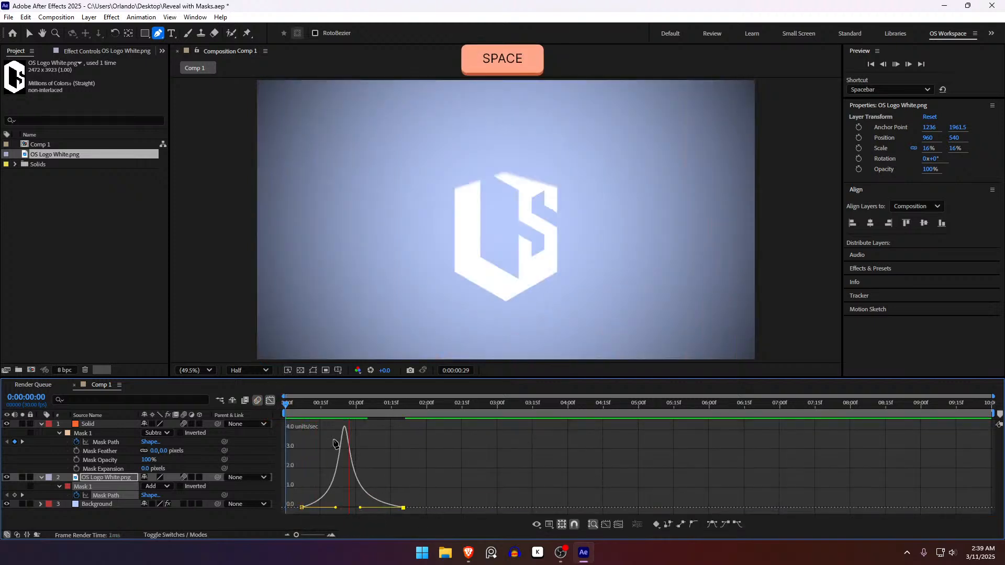
left_click(283, 413)
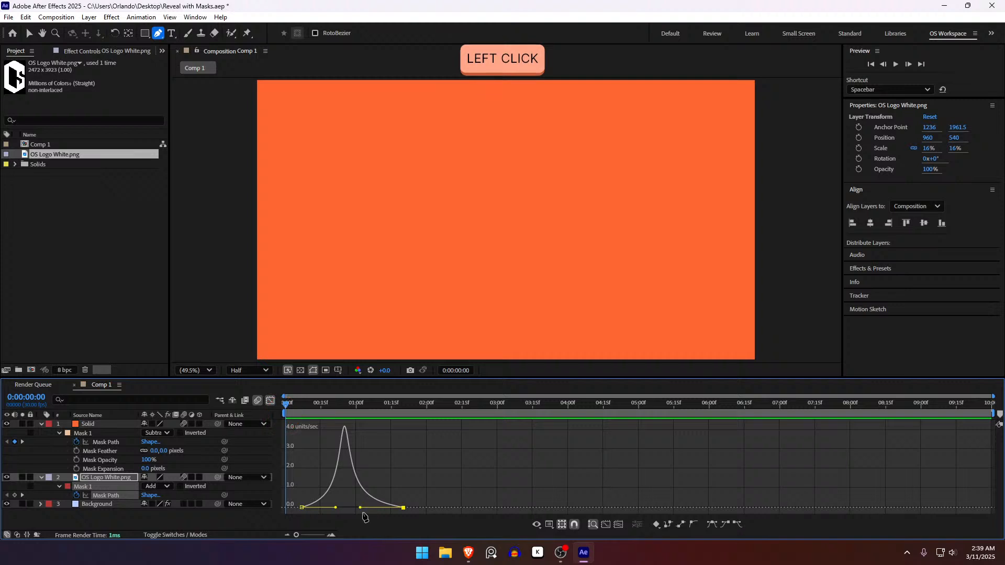
Lengthen the ease into the logo's last Mask Path keyframe for an earlier, sharper speed peak, preview it and return to the layer bars
left_click_drag(360, 508, 354, 512)
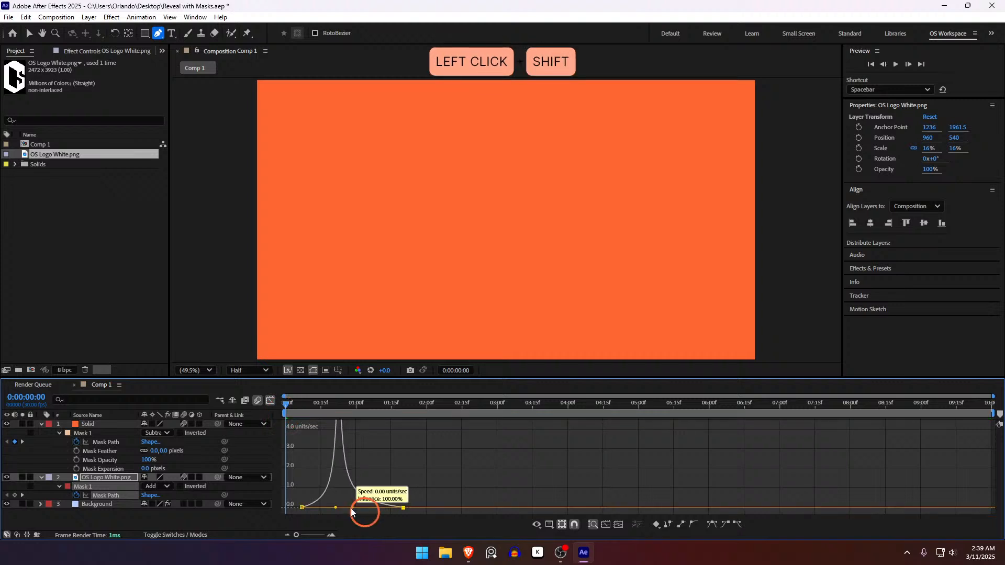
key("space")
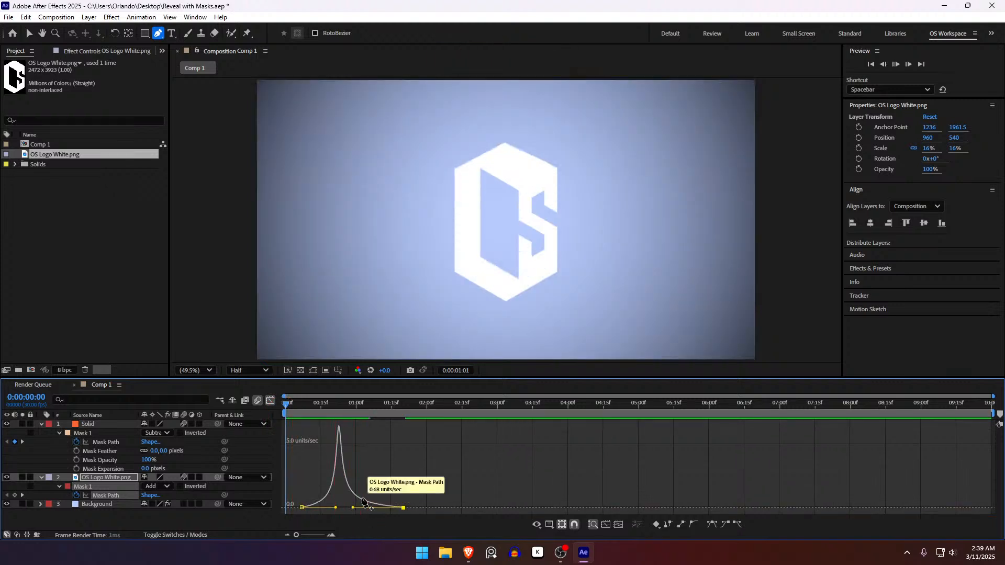
left_click(286, 404)
left_click_drag(357, 510, 338, 506)
key("space")
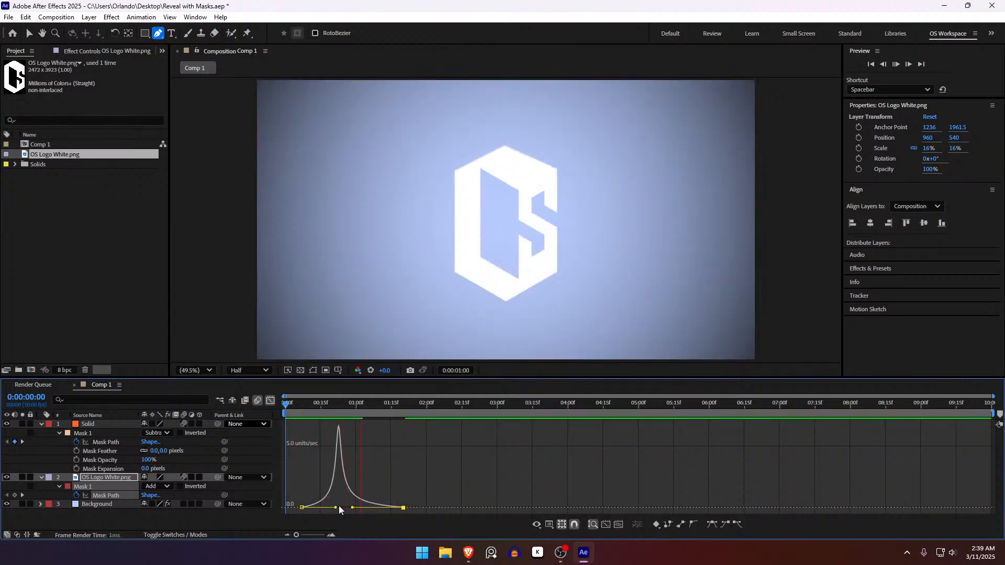
left_click(270, 401)
left_click(371, 464)
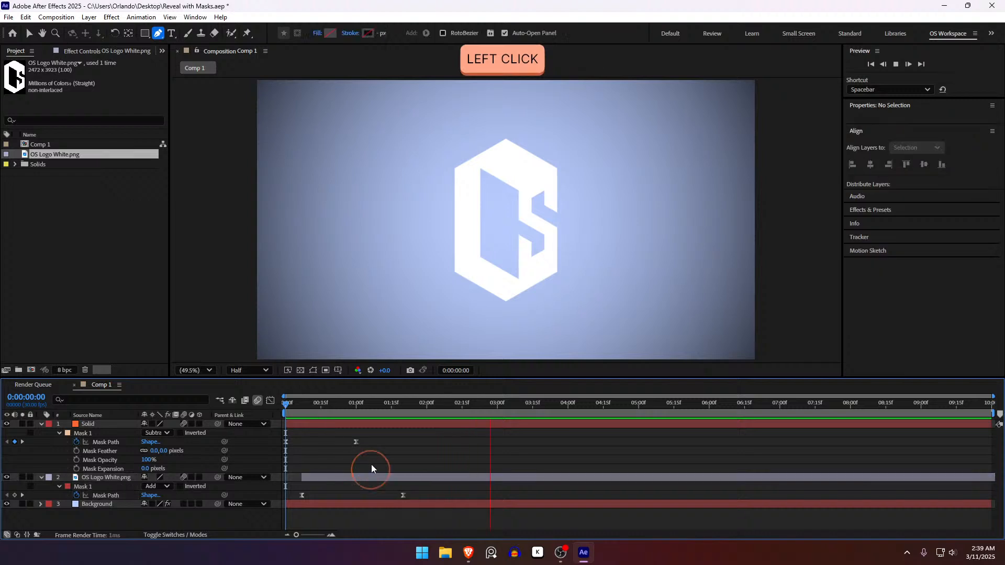
End the work area at 0:00:02:00 and preview the complete mask reveal from the start
left_click(426, 406)
key("n")
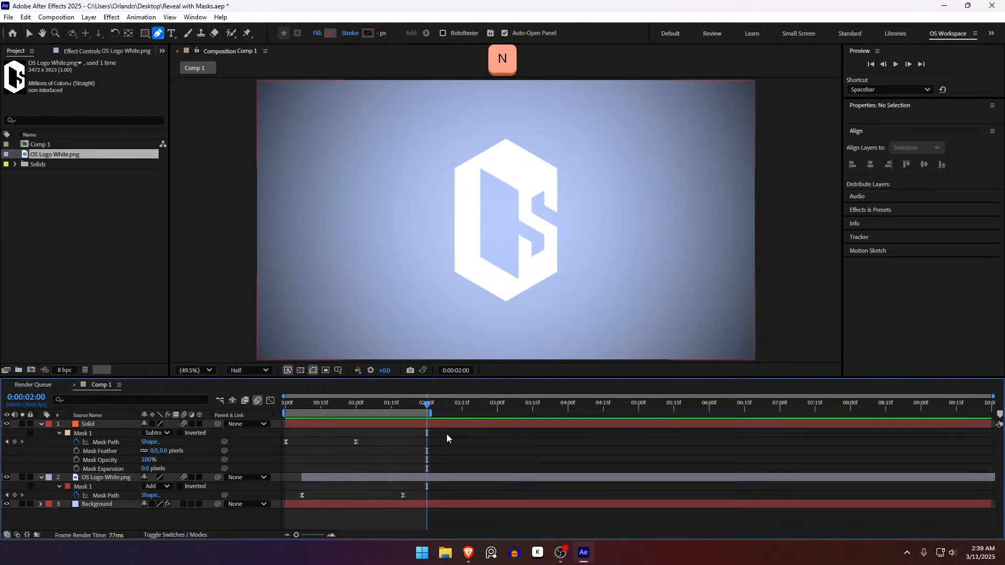
key("ctrl+z")
key("n")
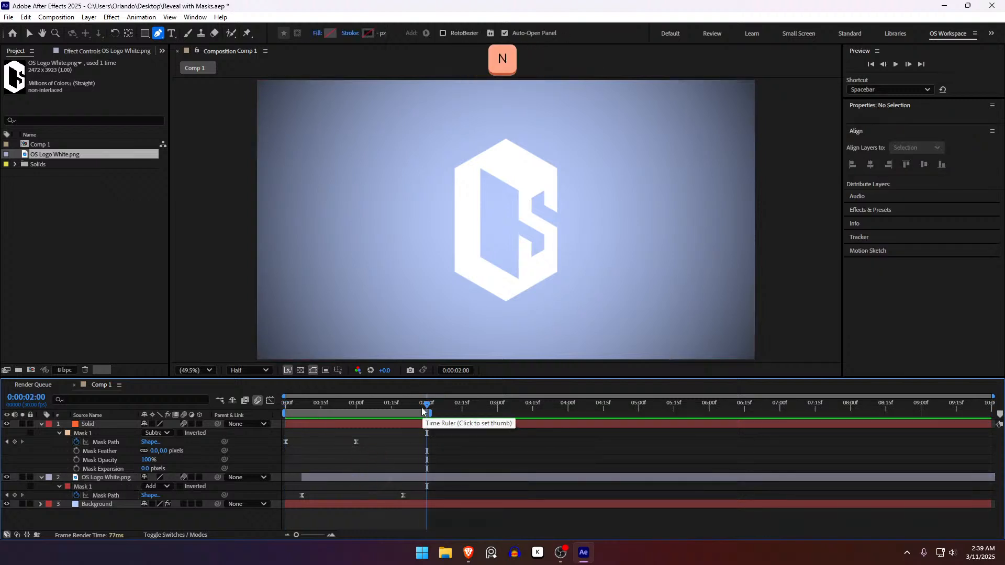
left_click_drag(426, 411, 291, 411)
key("space")
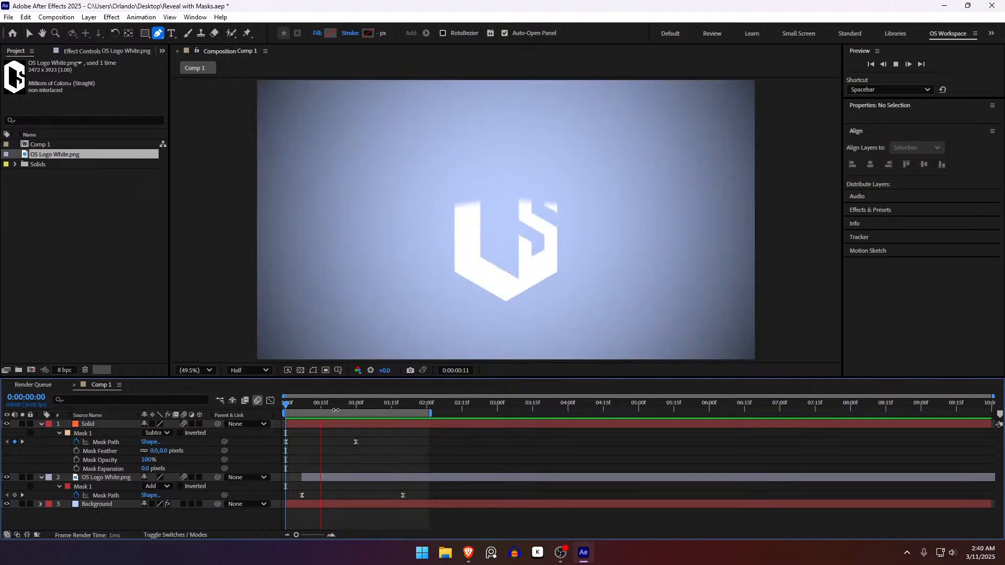
mouse_move(293, 404)
left_mouse_down()
mouse_move(346, 417)
mouse_move(426, 413)
mouse_move(296, 414)
left_mouse_up()
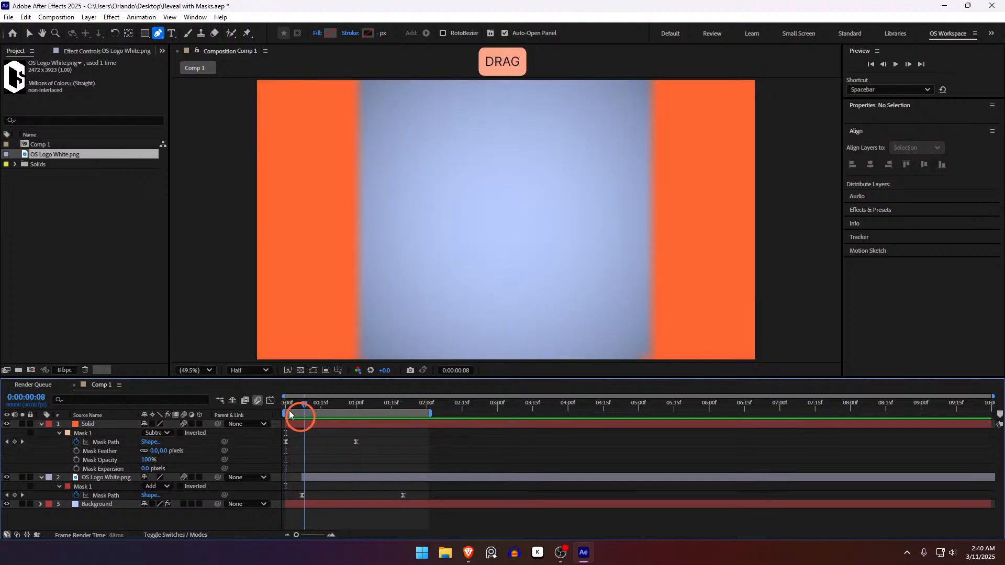
key("space")
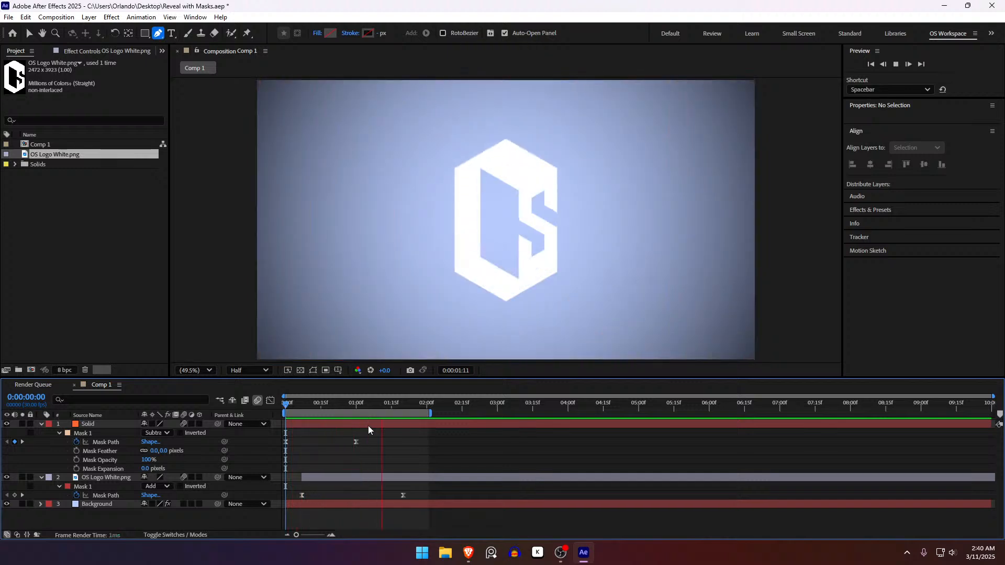